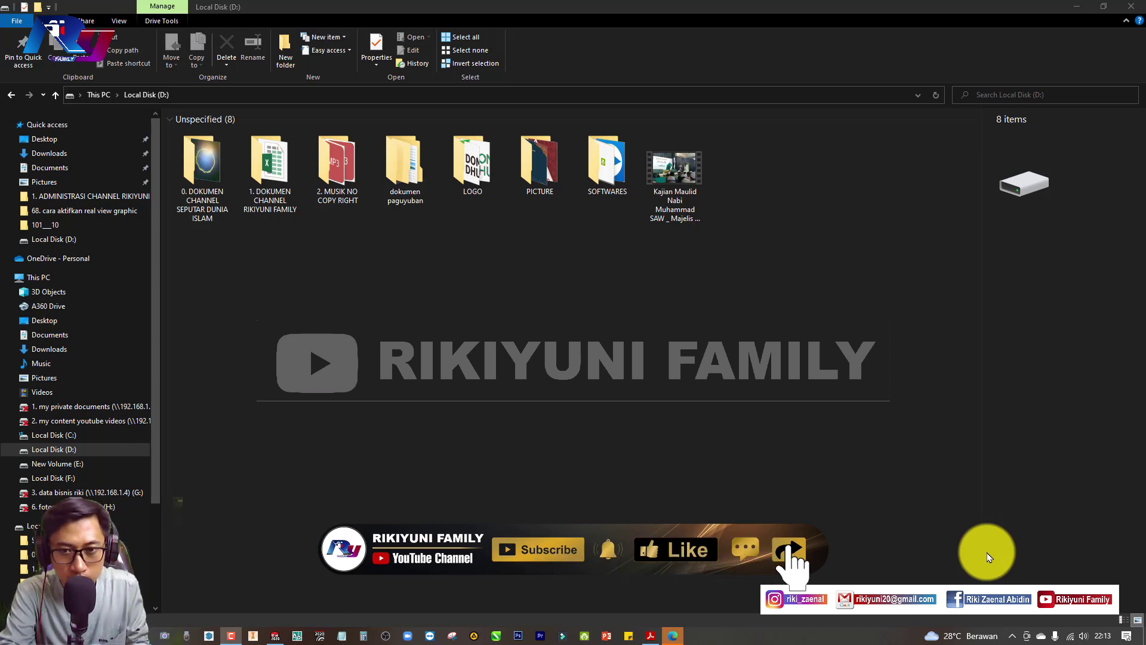
- Switch from the Local Disk (D:) folder to the RAGUM.pdf vise drawing in Acrobat
{"action": "key", "text": "alt+Tab"}
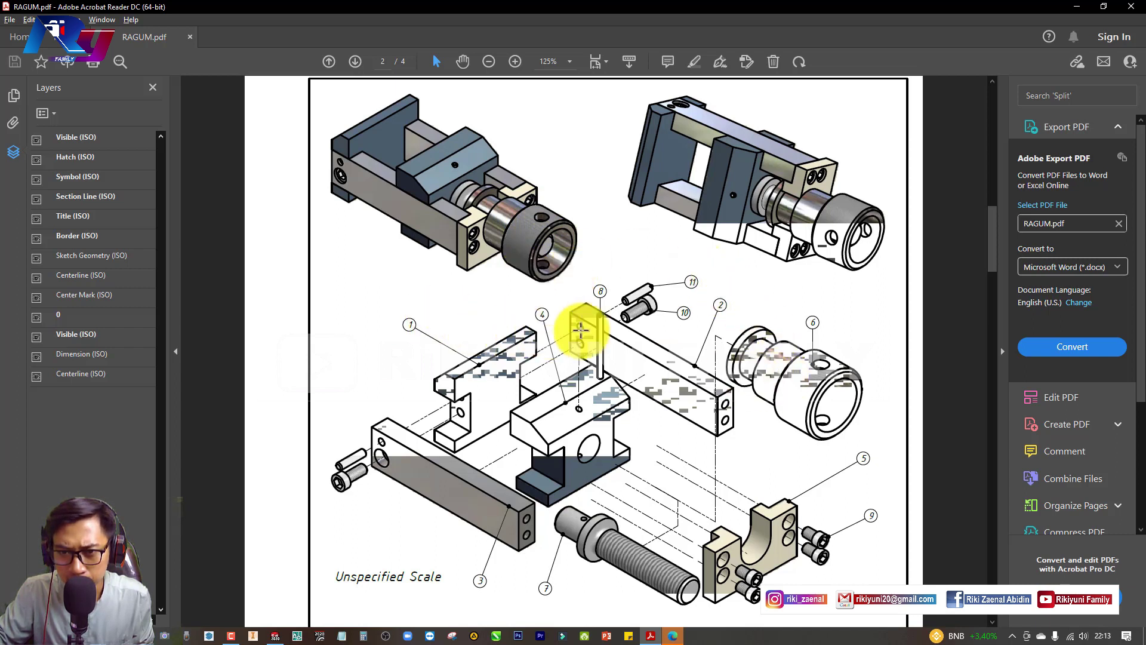
- Scroll through page 2 to review the vise's exploded view and parts list
{"action": "scroll", "coordinate": [646, 355], "scroll_direction": "down", "scroll_amount": 5}
{"action": "scroll", "coordinate": [646, 354], "scroll_direction": "down", "scroll_amount": 3}
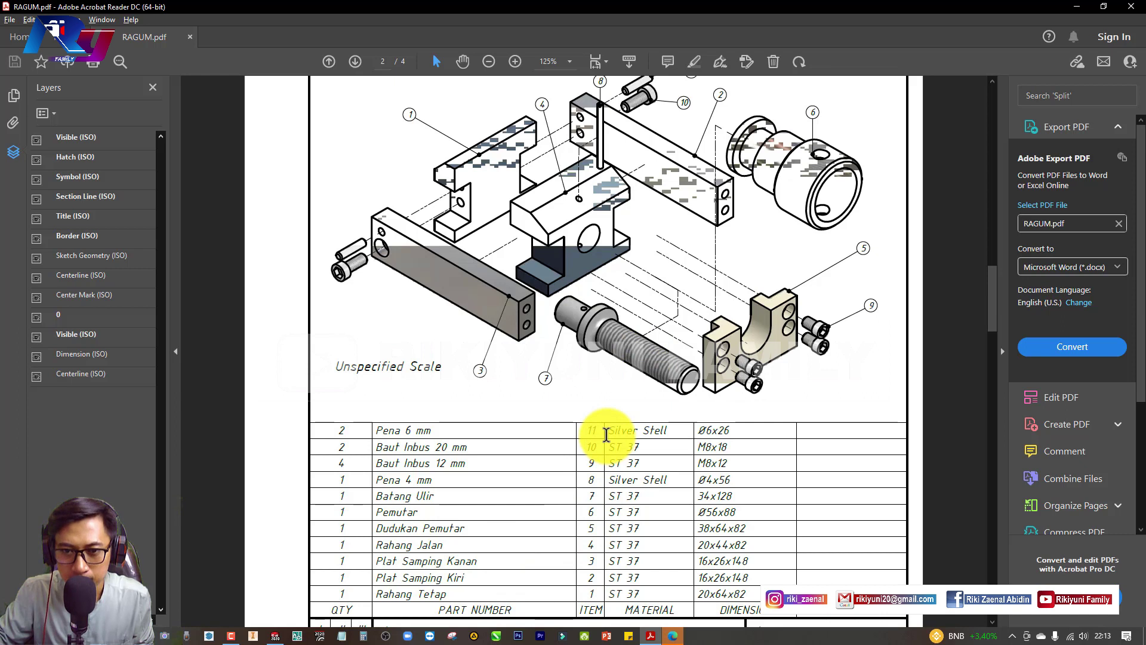
{"action": "scroll", "coordinate": [606, 434], "scroll_direction": "up", "scroll_amount": 2}
{"action": "scroll", "coordinate": [606, 434], "scroll_direction": "up", "scroll_amount": 2}
{"action": "scroll", "coordinate": [606, 434], "scroll_direction": "up", "scroll_amount": 1}
{"action": "scroll", "coordinate": [606, 435], "scroll_direction": "up", "scroll_amount": 2}
{"action": "scroll", "coordinate": [606, 435], "scroll_direction": "up", "scroll_amount": 1}
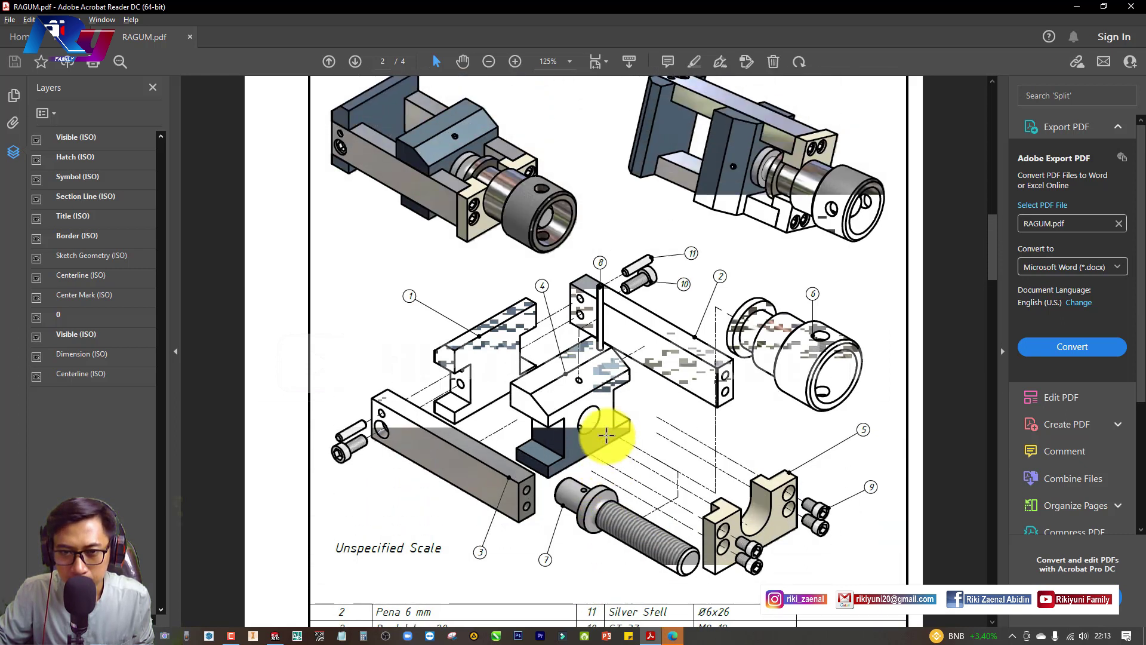
{"action": "scroll", "coordinate": [606, 435], "scroll_direction": "up", "scroll_amount": 1}
{"action": "scroll", "coordinate": [606, 434], "scroll_direction": "up", "scroll_amount": 1}
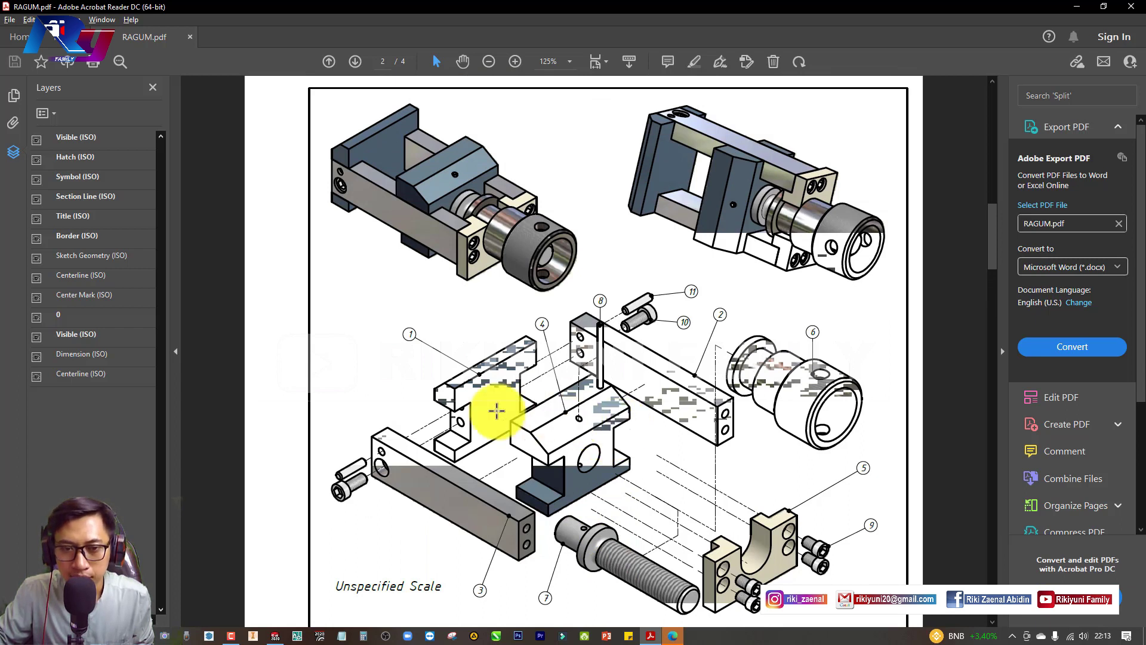
{"action": "scroll", "coordinate": [472, 385], "scroll_direction": "down", "scroll_amount": 2}
{"action": "scroll", "coordinate": [467, 358], "scroll_direction": "down", "scroll_amount": 2}
{"action": "scroll", "coordinate": [462, 346], "scroll_direction": "down", "scroll_amount": 5}
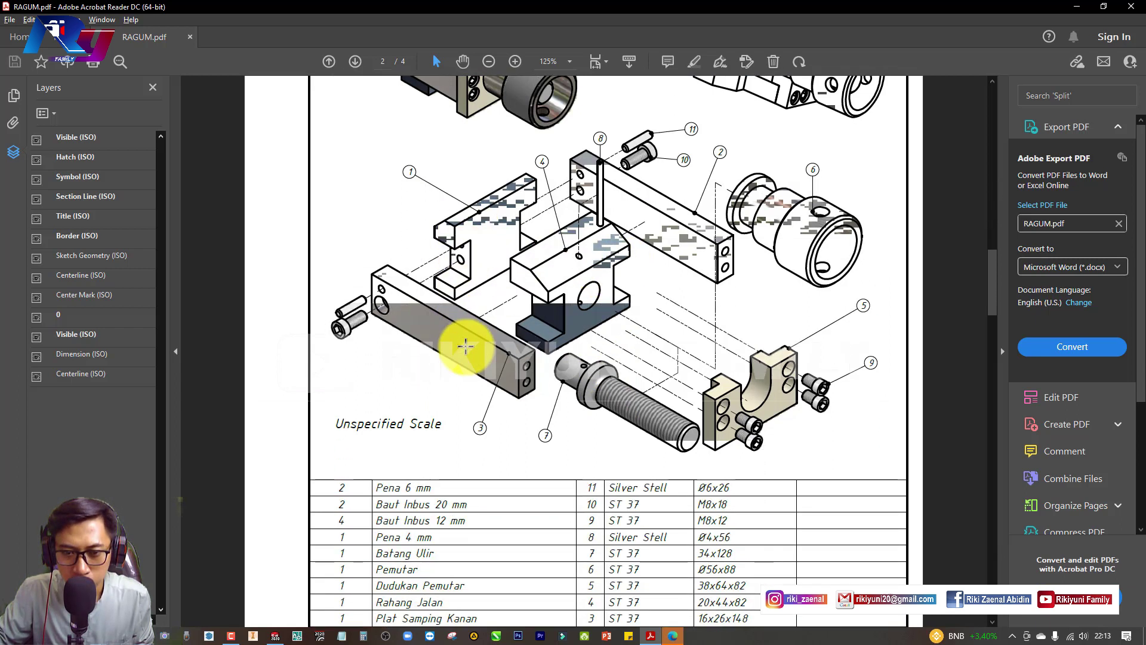
{"action": "scroll", "coordinate": [468, 346], "scroll_direction": "down", "scroll_amount": 2}
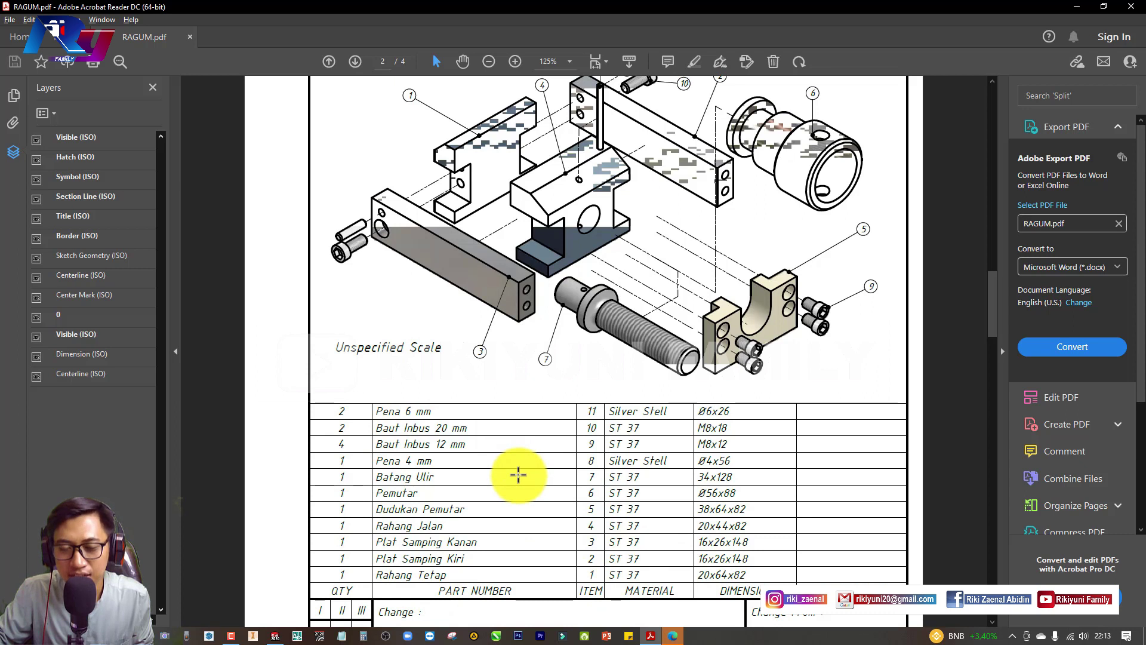
- Pin RAGUM in Acrobat's taskbar jump list, then move to page 3's part drawings
{"action": "right_click", "coordinate": [653, 638]}
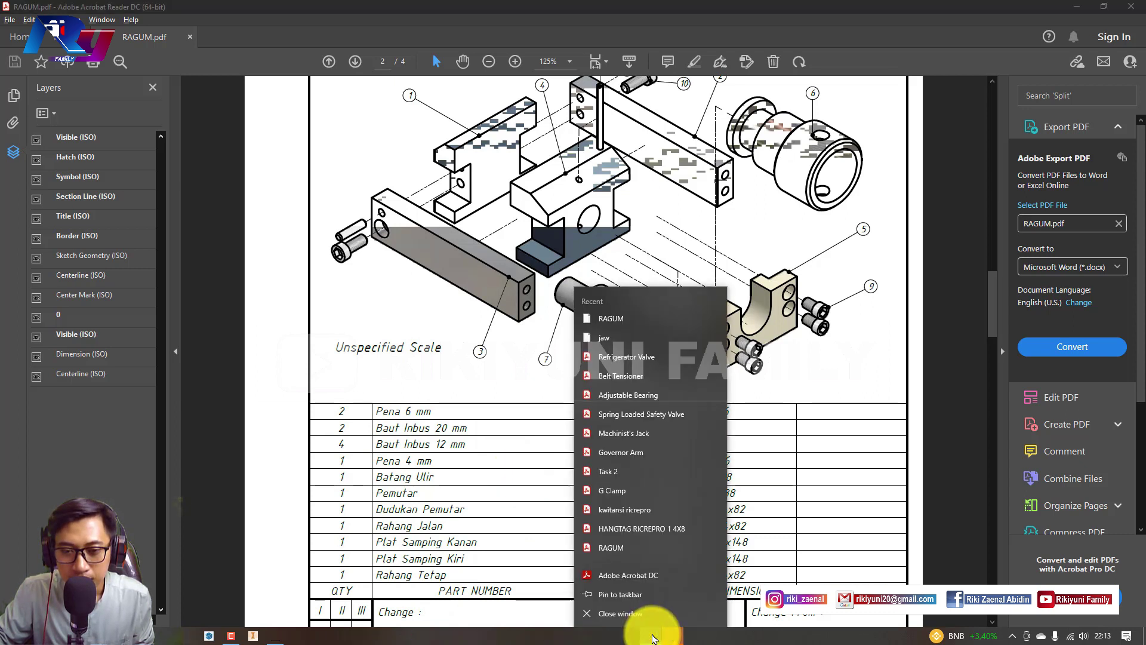
{"action": "left_click", "coordinate": [718, 550]}
{"action": "left_click", "coordinate": [438, 527]}
{"action": "scroll", "coordinate": [686, 402], "scroll_direction": "down", "scroll_amount": 3}
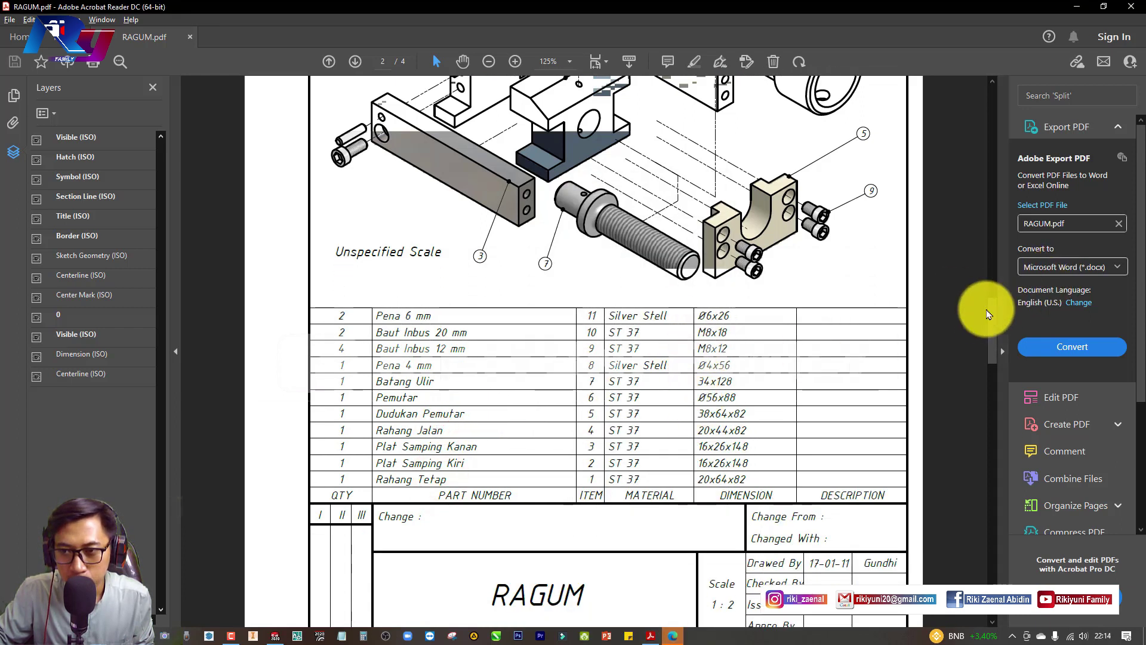
{"action": "mouse_move", "coordinate": [993, 307]}
{"action": "left_mouse_down"}
{"action": "mouse_move", "coordinate": [994, 433]}
{"action": "mouse_move", "coordinate": [1008, 330]}
{"action": "mouse_move", "coordinate": [1004, 343]}
{"action": "left_mouse_up"}
- Zoom page 3 to 200% with part 1 centered, then return to SOLIDWORKS
{"action": "scroll", "coordinate": [824, 299], "scroll_direction": "up", "scroll_amount": 1}
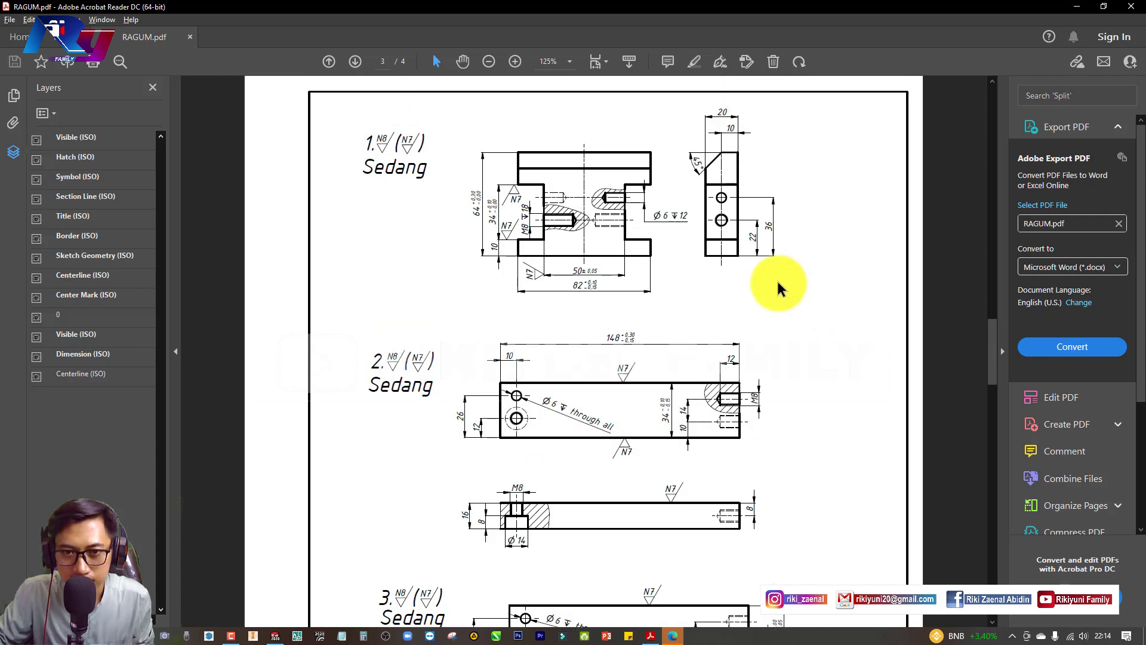
{"action": "scroll", "coordinate": [712, 178], "scroll_direction": "up", "scroll_amount": 1, "text": "ctrl"}
{"action": "scroll", "coordinate": [712, 177], "scroll_direction": "up", "scroll_amount": 1, "text": "ctrl"}
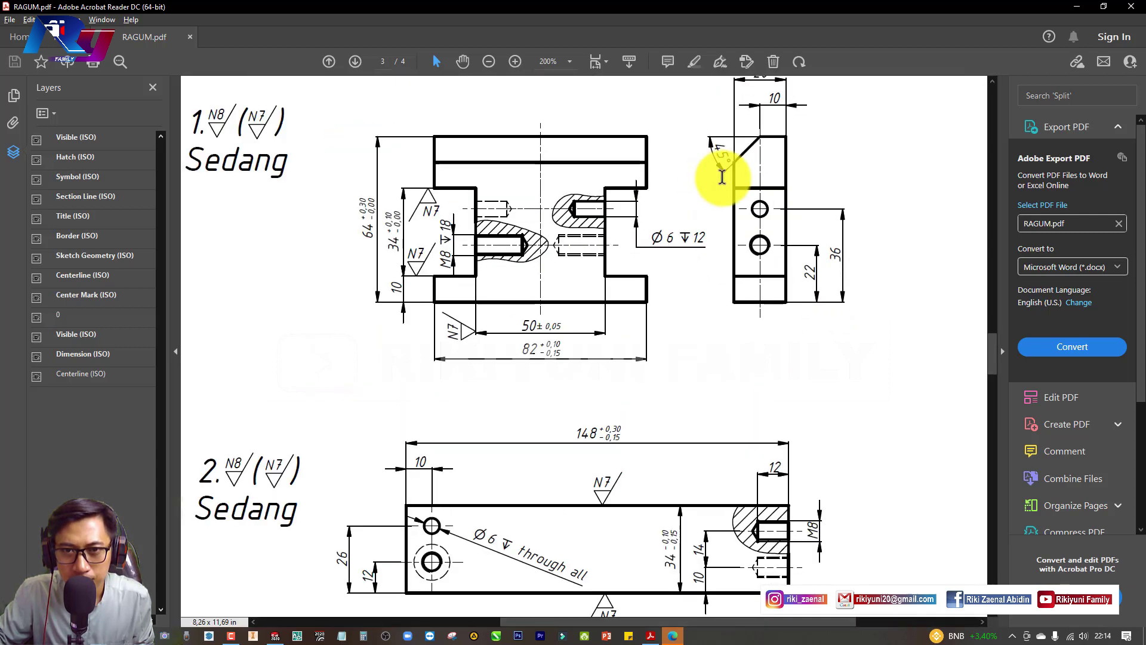
{"action": "scroll", "coordinate": [719, 177], "scroll_direction": "up", "scroll_amount": 1, "text": "ctrl"}
{"action": "scroll", "coordinate": [722, 178], "scroll_direction": "down", "scroll_amount": 1, "text": "ctrl"}
{"action": "scroll", "coordinate": [724, 175], "scroll_direction": "up", "scroll_amount": 1}
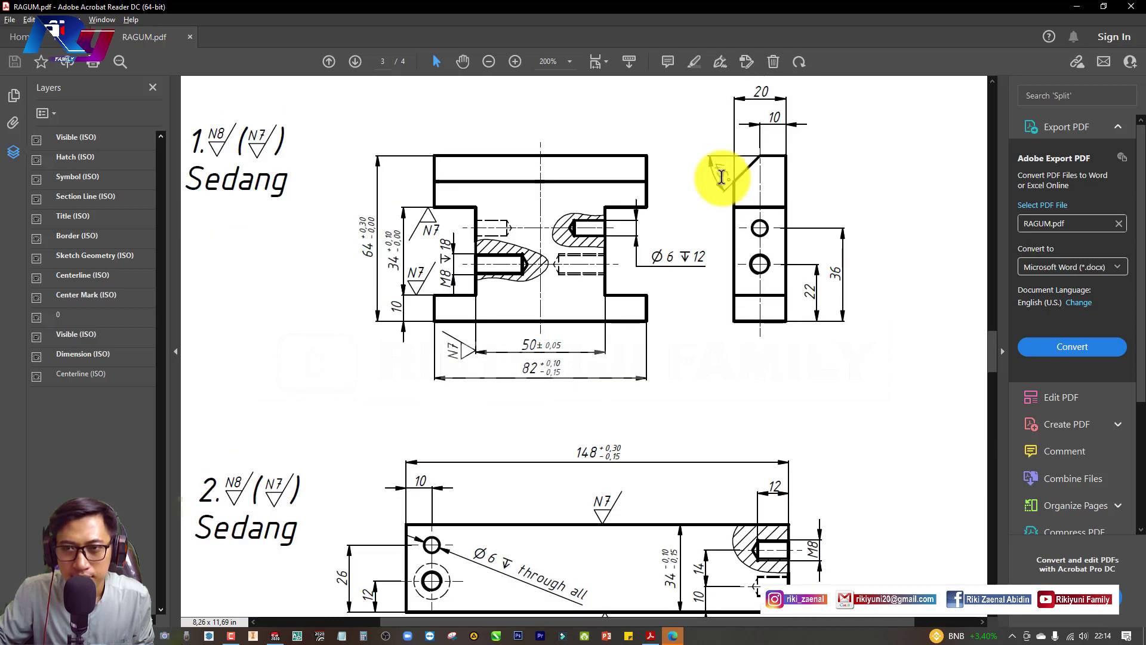
{"action": "scroll", "coordinate": [725, 178], "scroll_direction": "up", "scroll_amount": 1}
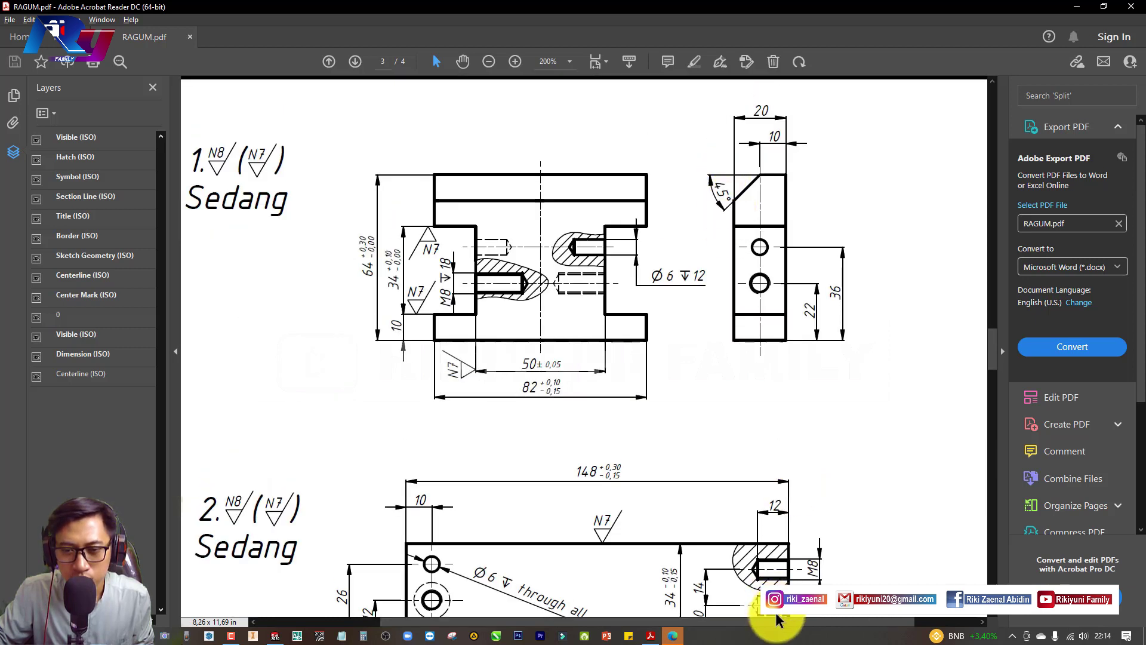
{"action": "left_click_drag", "start_coordinate": [778, 624], "coordinate": [746, 624]}
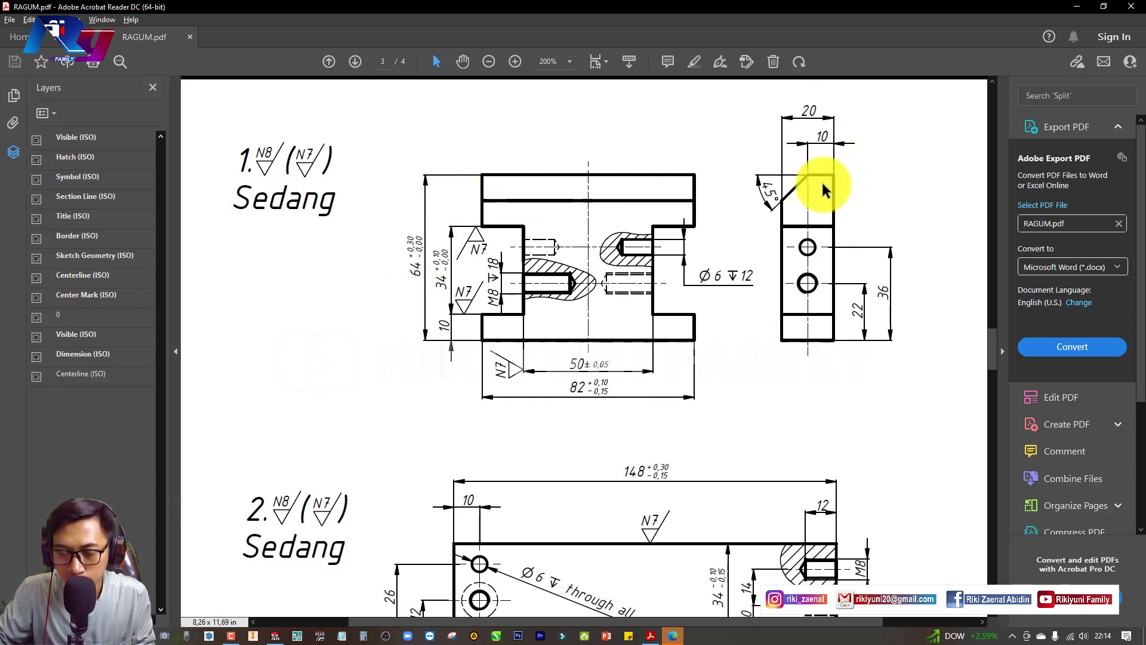
{"action": "key", "text": "alt+tab"}
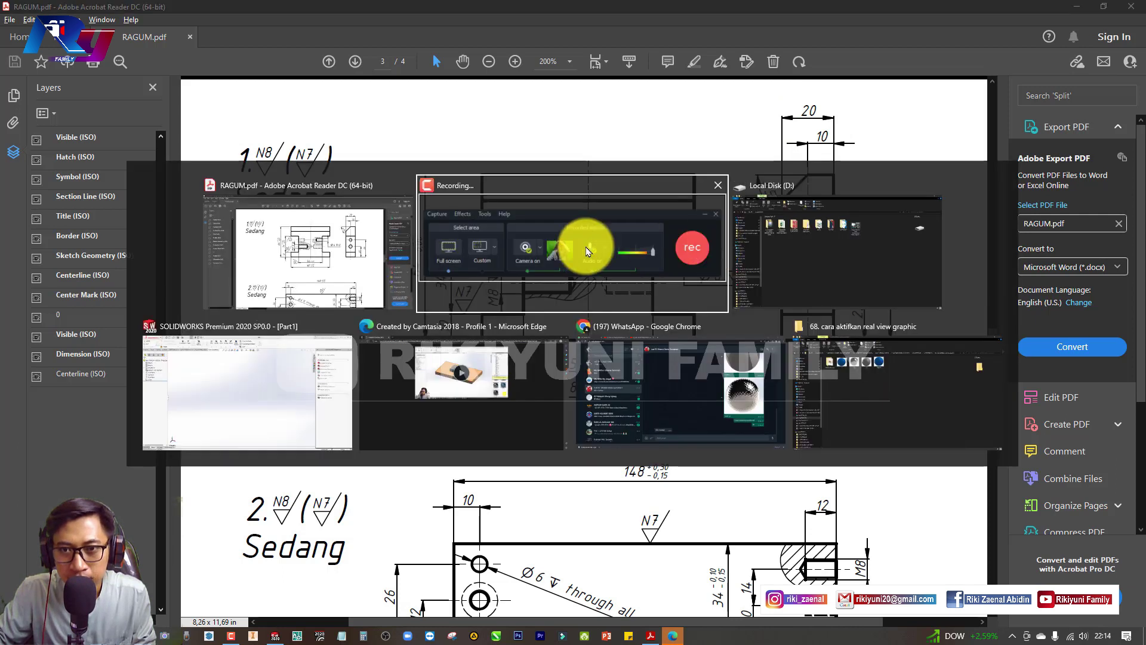
{"action": "left_click", "coordinate": [292, 422]}
- Start a Right Plane sketch and draw a 20 mm bottom line from the origin
{"action": "left_click", "coordinate": [594, 392]}
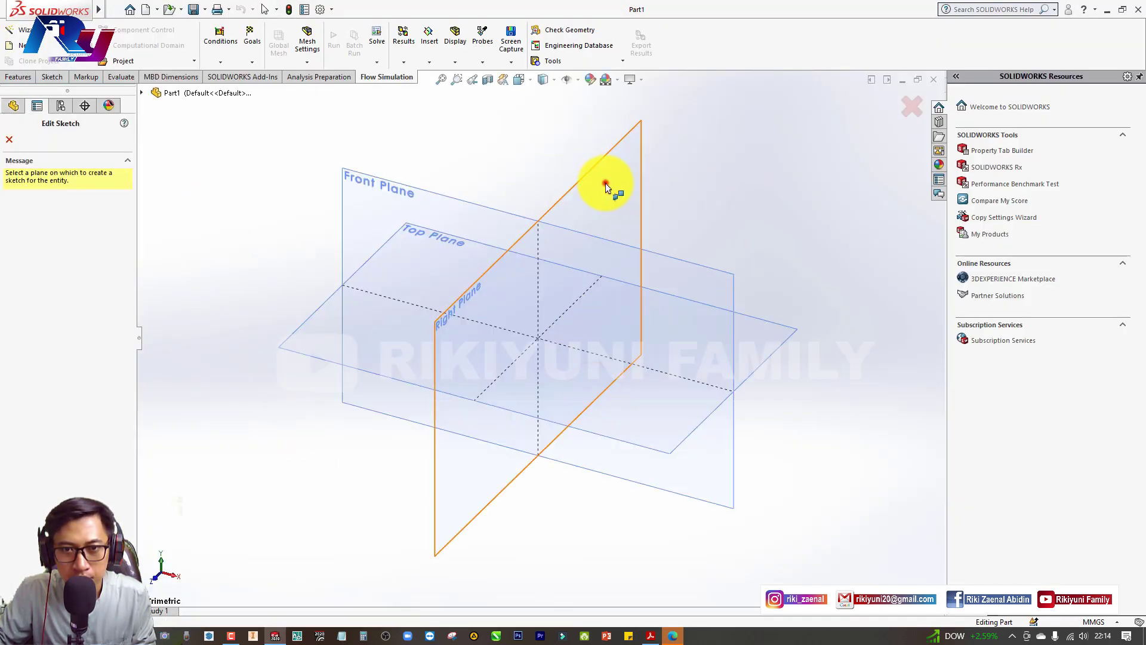
{"action": "left_click", "coordinate": [606, 184]}
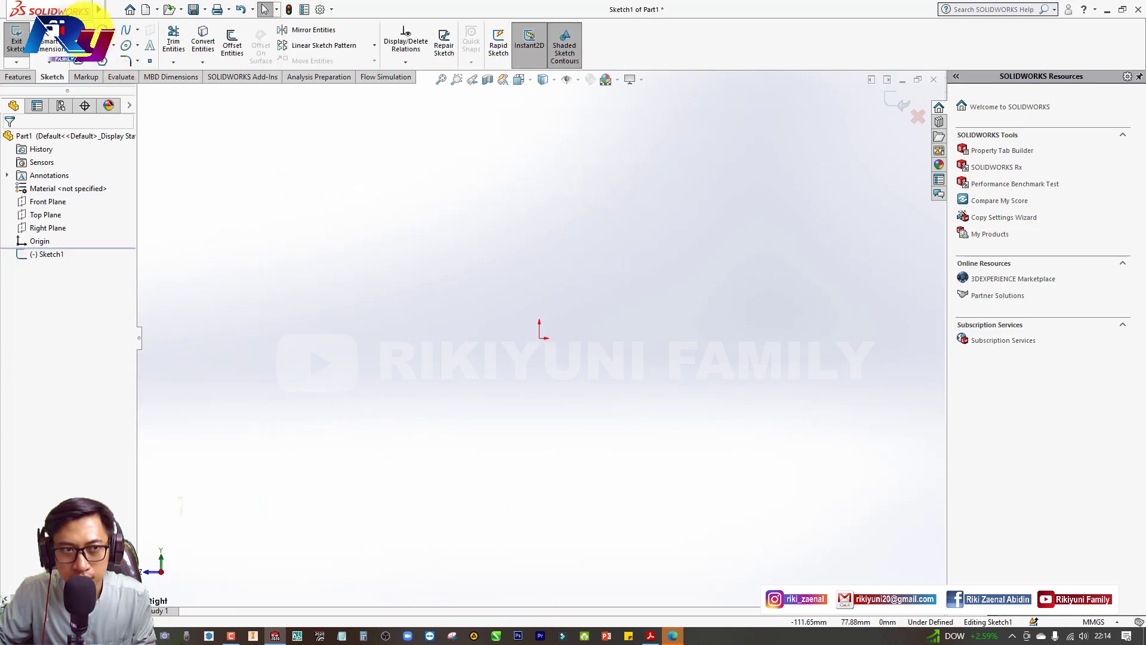
{"action": "left_click", "coordinate": [83, 27]}
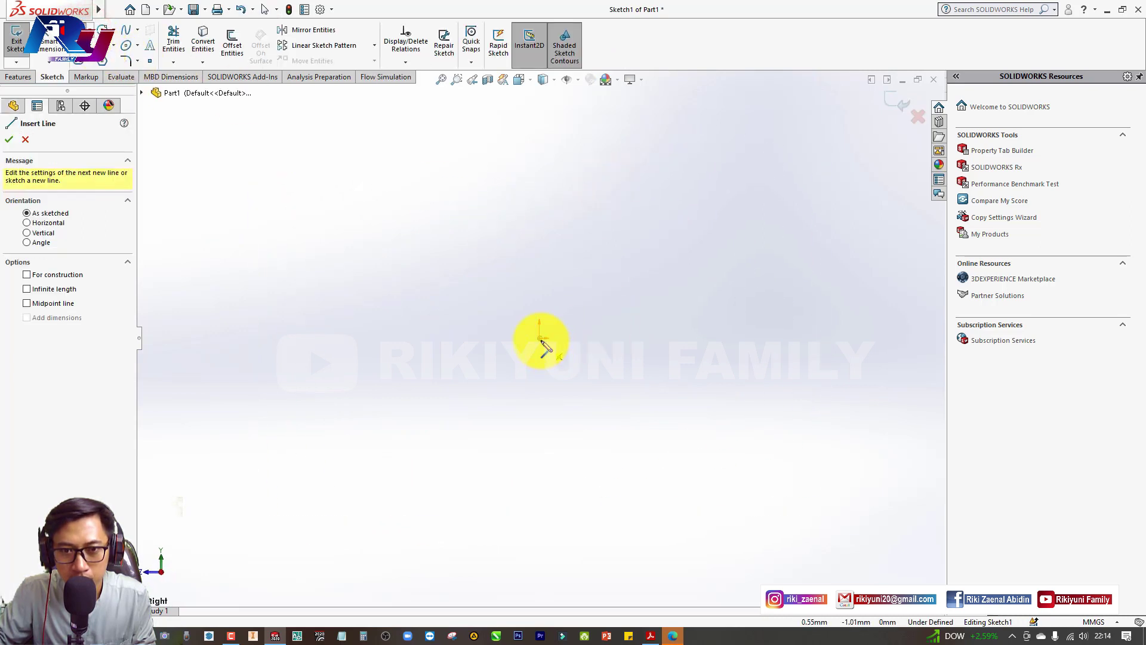
{"action": "left_click_drag", "start_coordinate": [540, 339], "coordinate": [635, 338]}
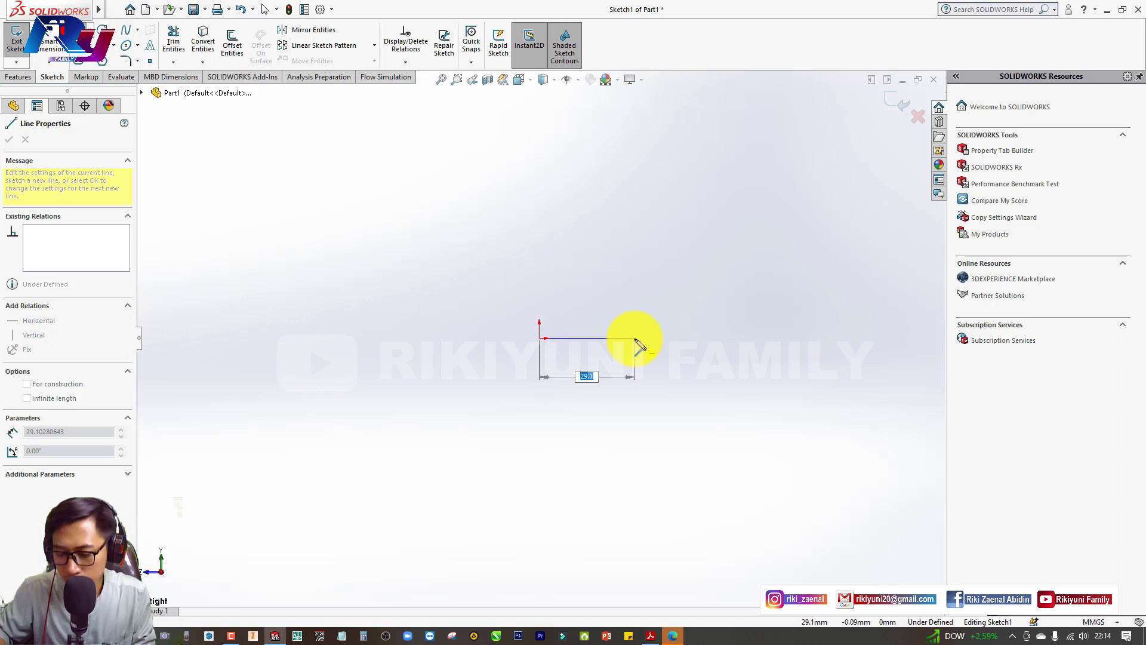
{"action": "type", "text": "20"}
{"action": "key", "text": "Return"}
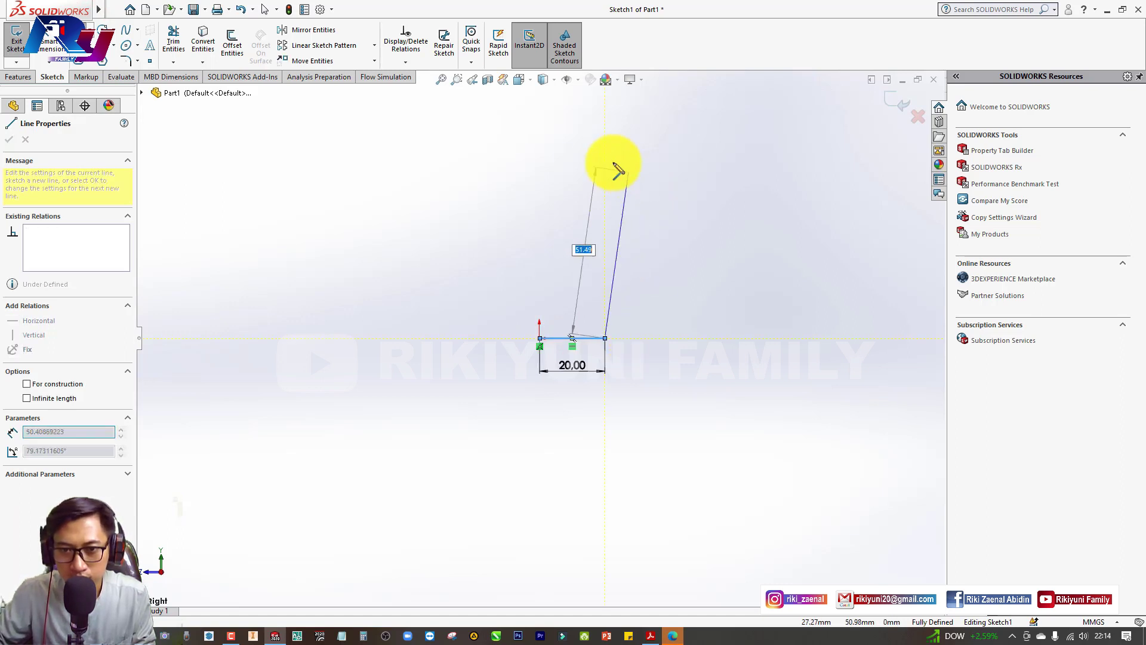
- Draw the 64 mm vertical line, 10 mm top line, and angled edge closing the profile
{"action": "key", "text": "alt+Tab"}
{"action": "key", "text": "alt+Tab"}
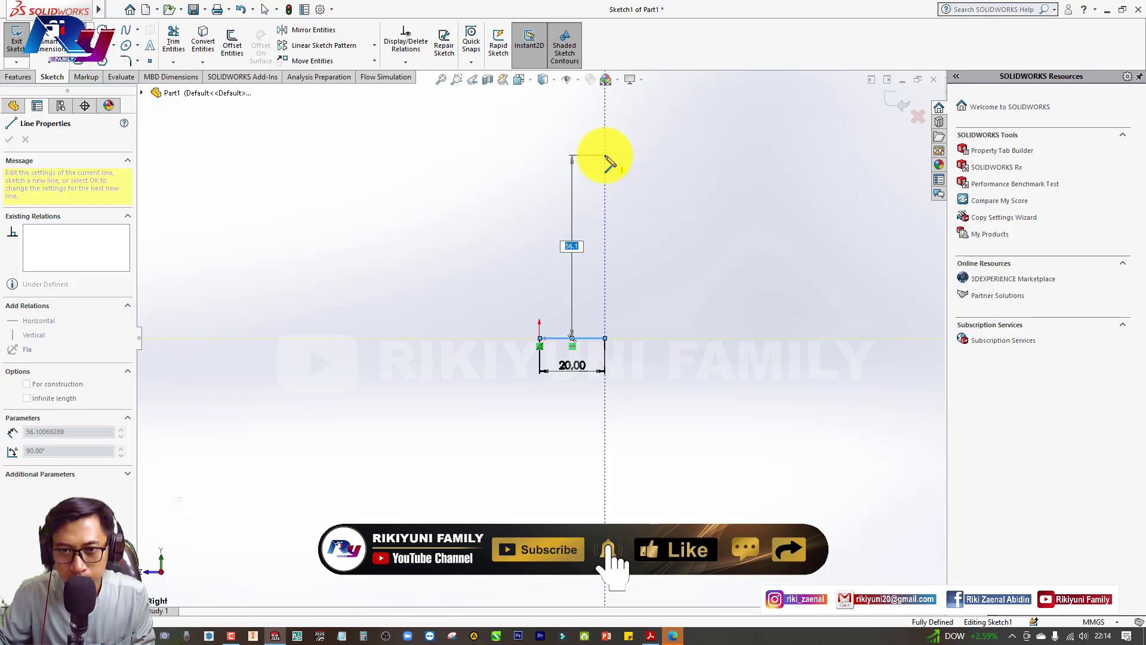
{"action": "type", "text": "64"}
{"action": "key", "text": "Return"}
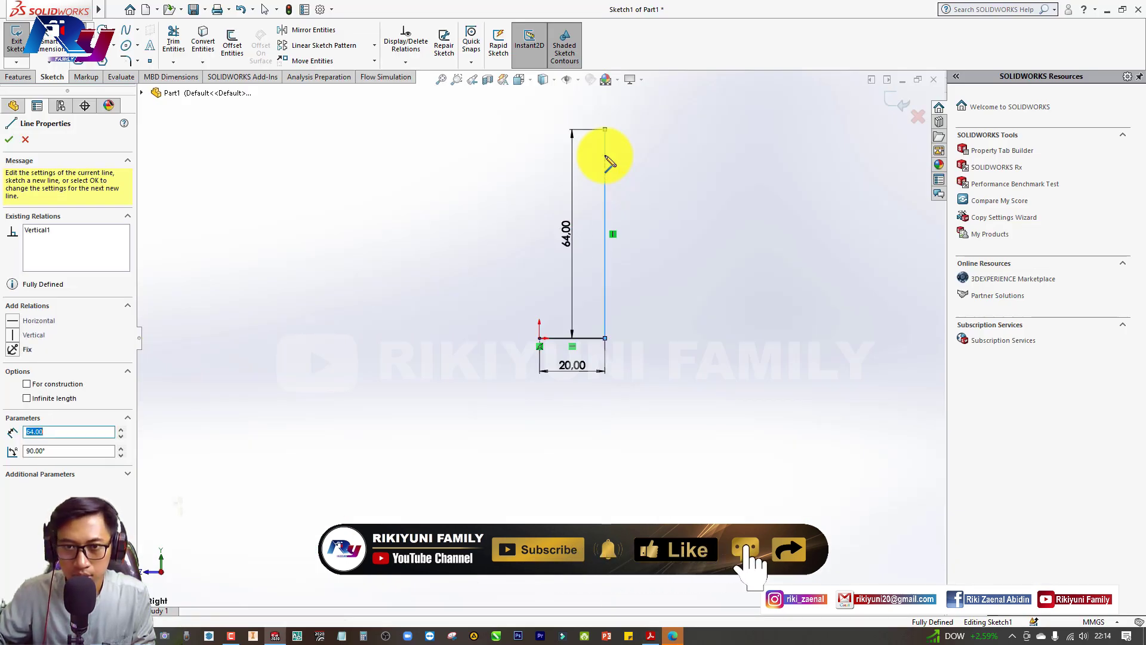
{"action": "key", "text": "alt+Tab"}
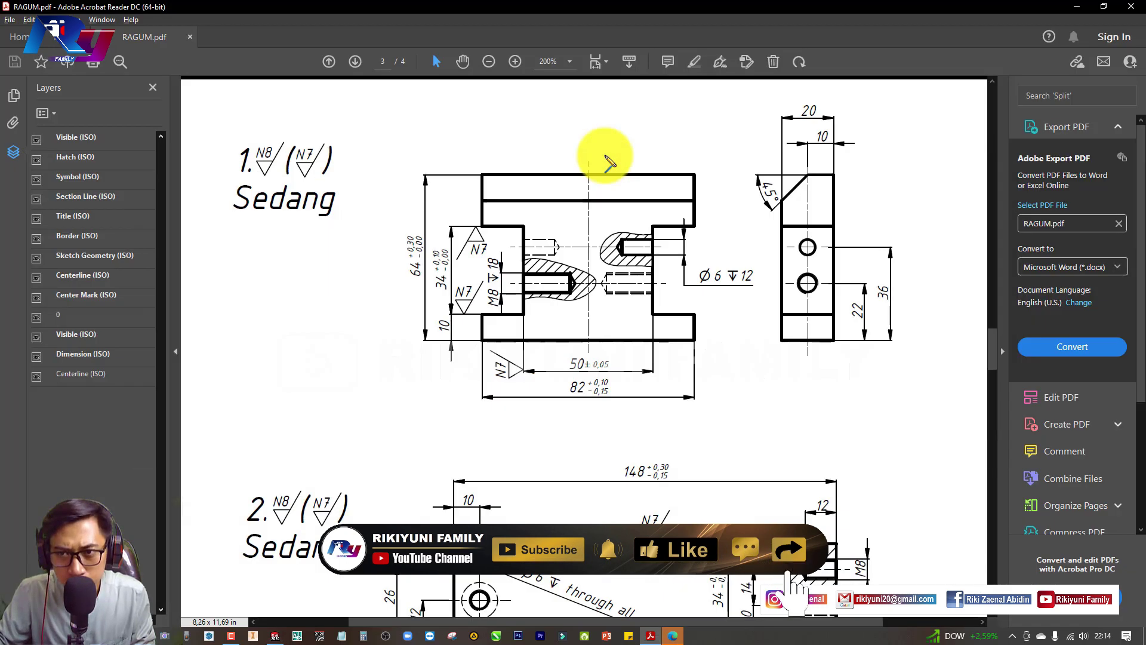
{"action": "key", "text": "alt+Tab"}
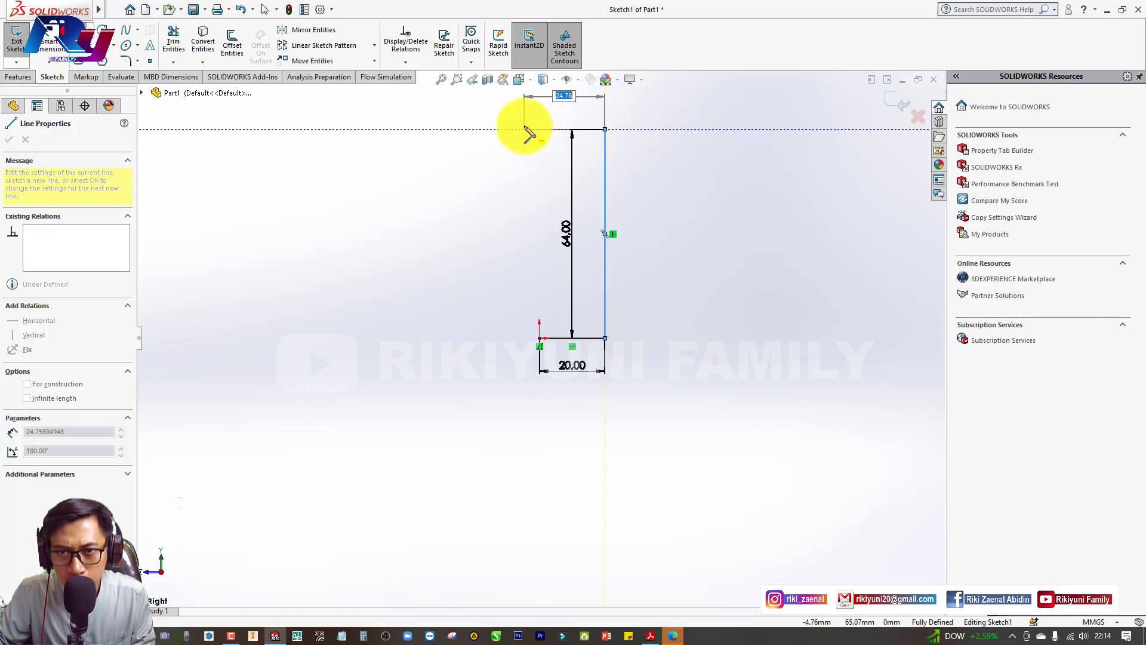
{"action": "type", "text": "0"}
{"action": "key", "text": "Return"}
{"action": "key", "text": "alt+Tab"}
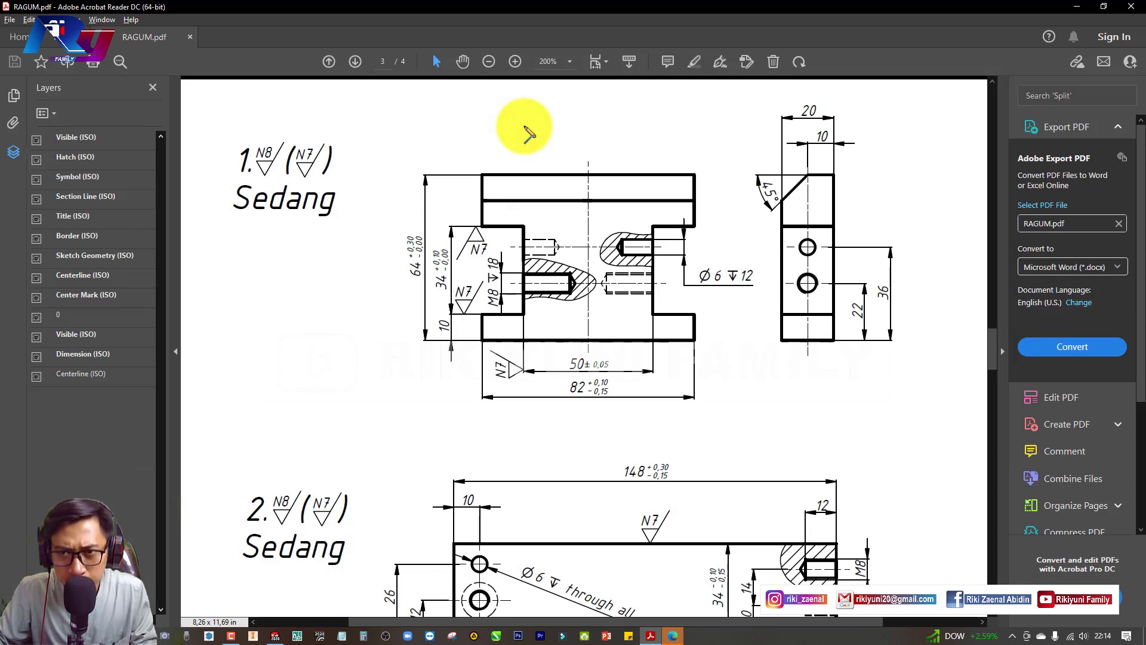
{"action": "key", "text": "alt+Tab"}
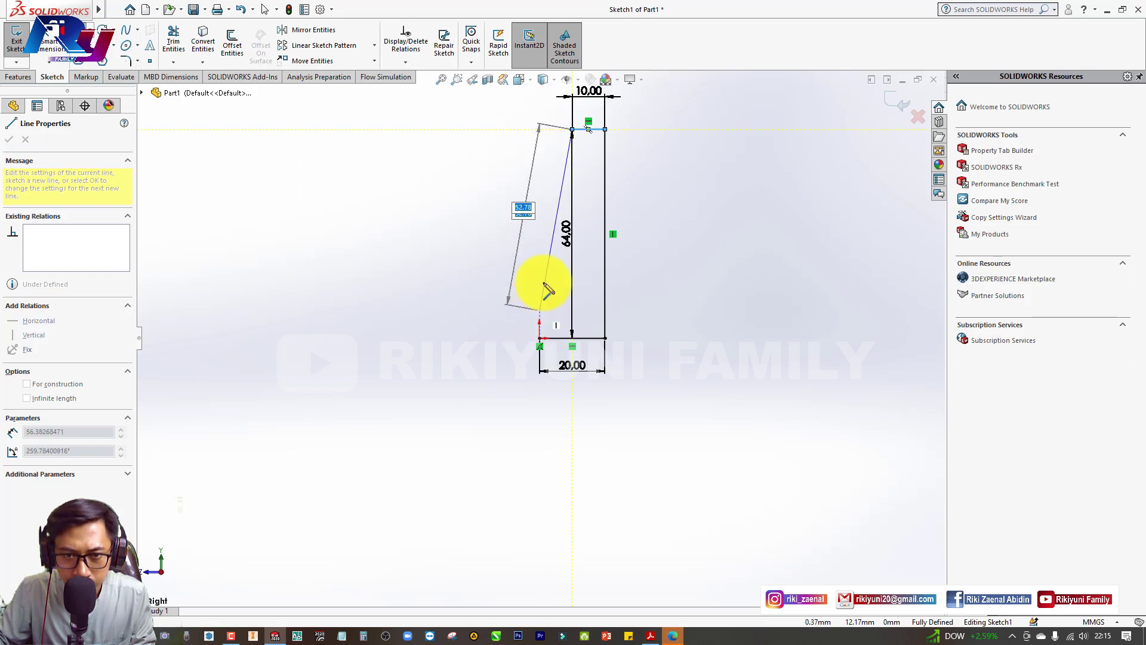
{"action": "left_click", "coordinate": [539, 154]}
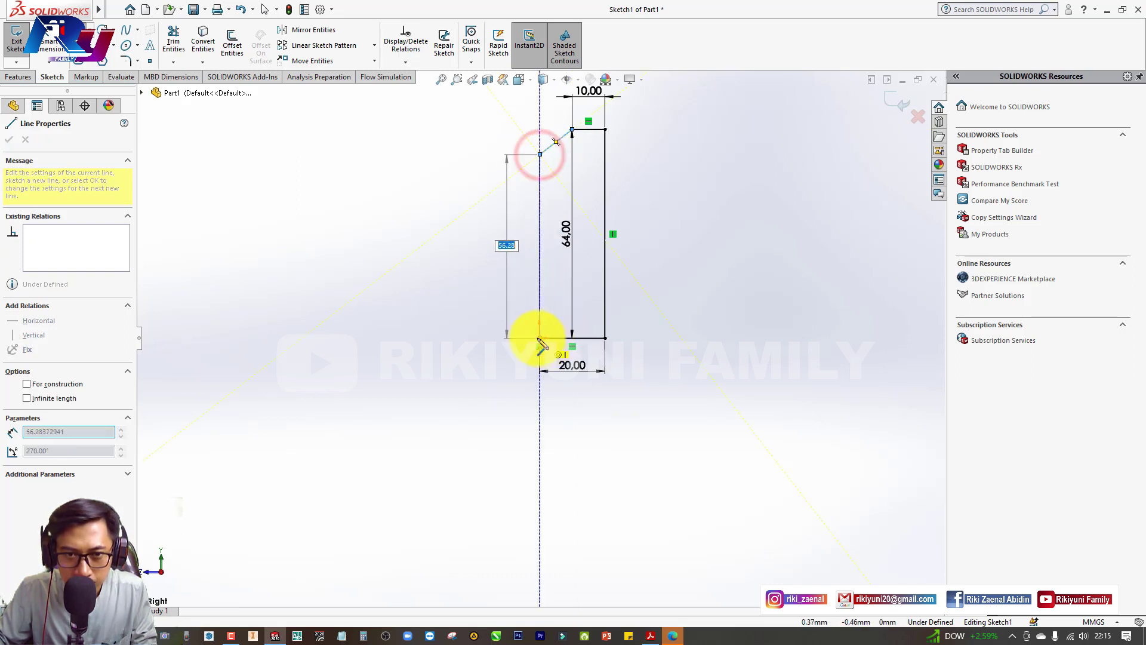
{"action": "left_click", "coordinate": [540, 338]}
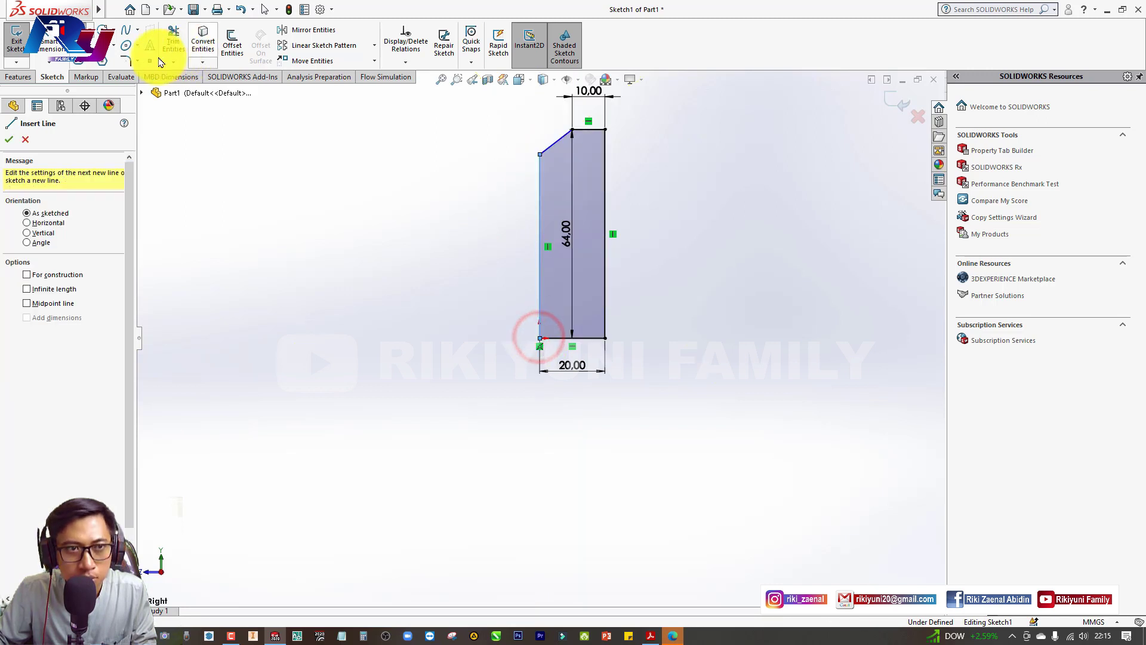
{"action": "key", "text": "Escape"}
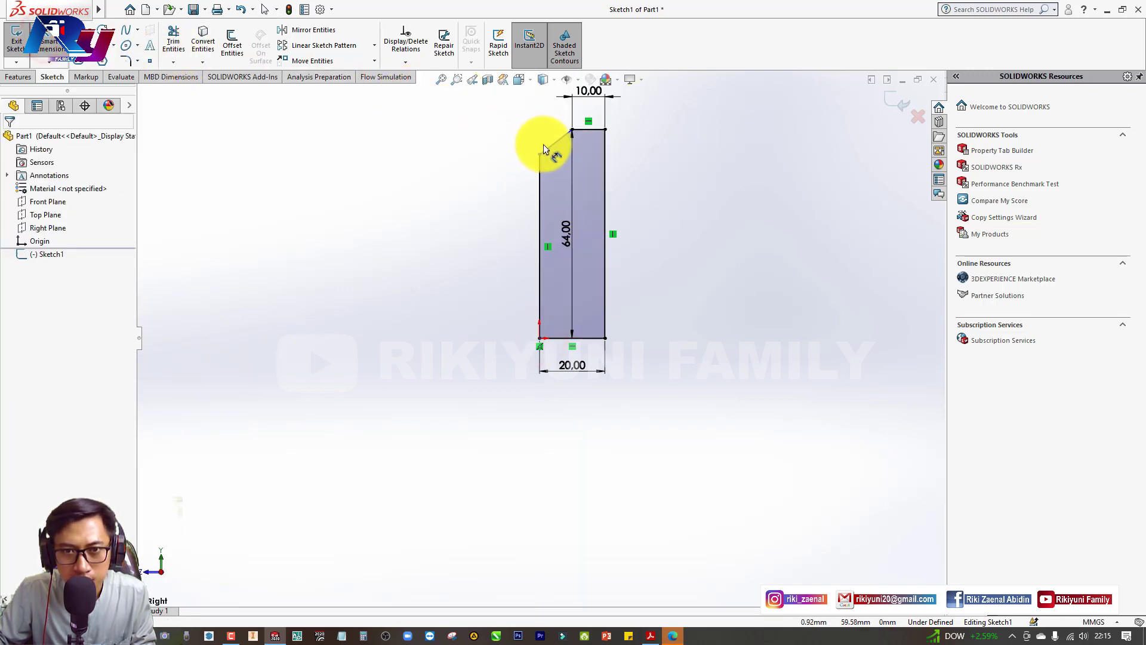
- Dimension the slanted edge at 45° from the top edge
{"action": "left_click", "coordinate": [549, 148]}
{"action": "left_click", "coordinate": [588, 130]}
{"action": "left_click", "coordinate": [460, 141]}
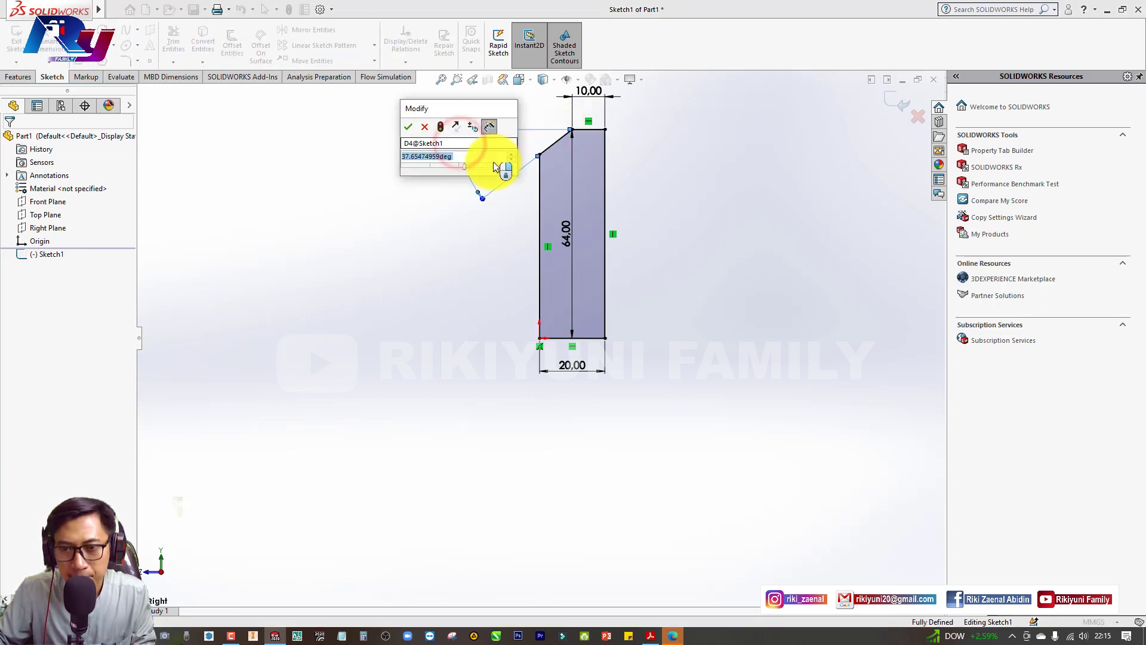
{"action": "type", "text": "45"}
{"action": "key", "text": "Return"}
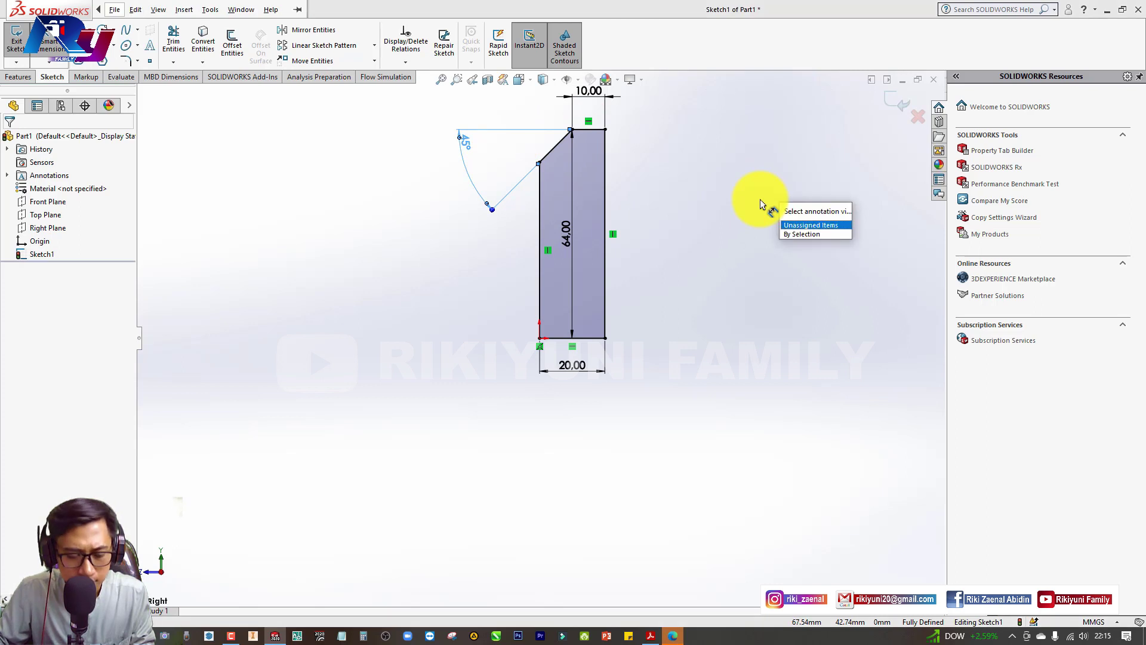
{"action": "key", "text": "alt+Tab"}
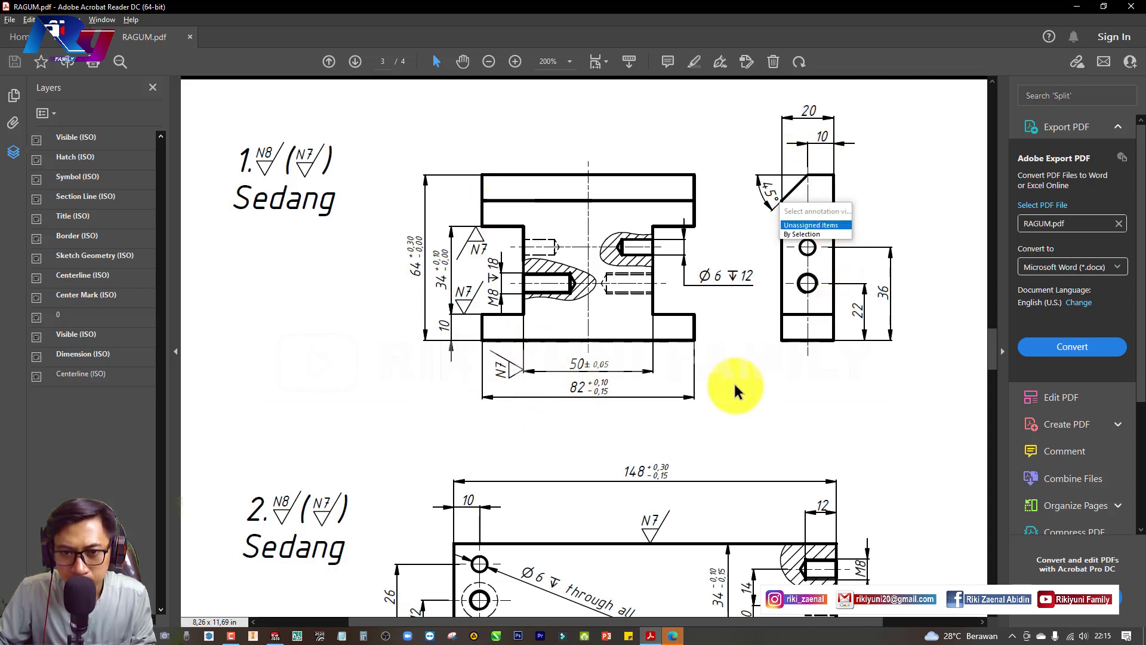
{"action": "key", "text": "alt+Tab"}
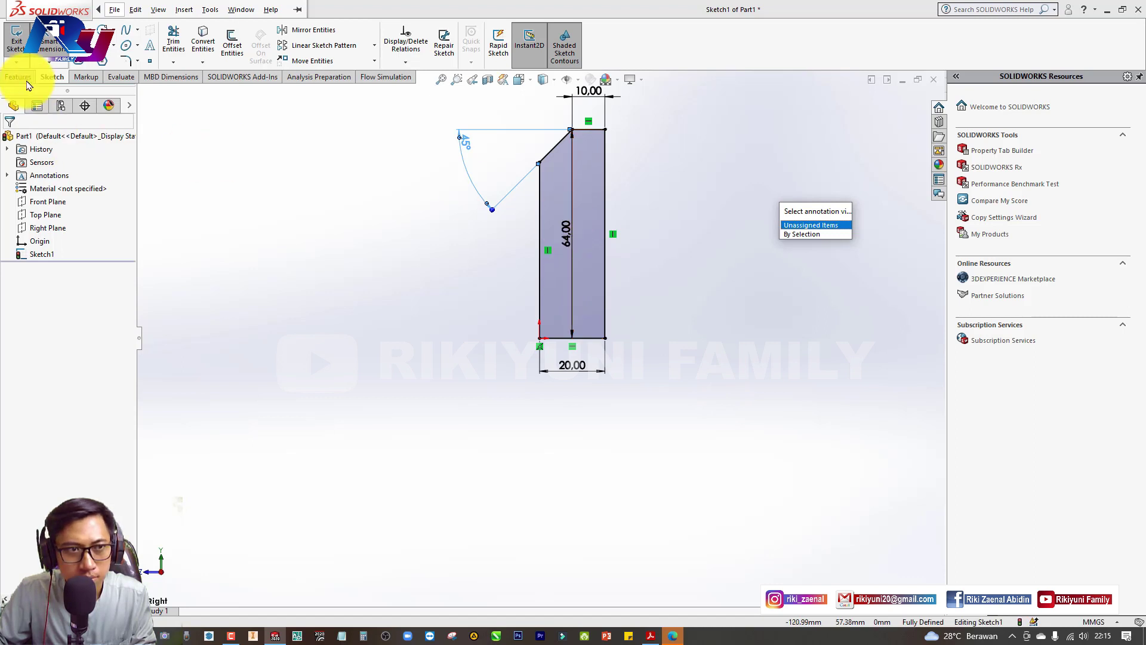
{"action": "left_click", "coordinate": [18, 76]}
- Extrude the profile Mid Plane to an 82 mm depth as Boss-Extrude1
{"action": "left_click", "coordinate": [21, 42]}
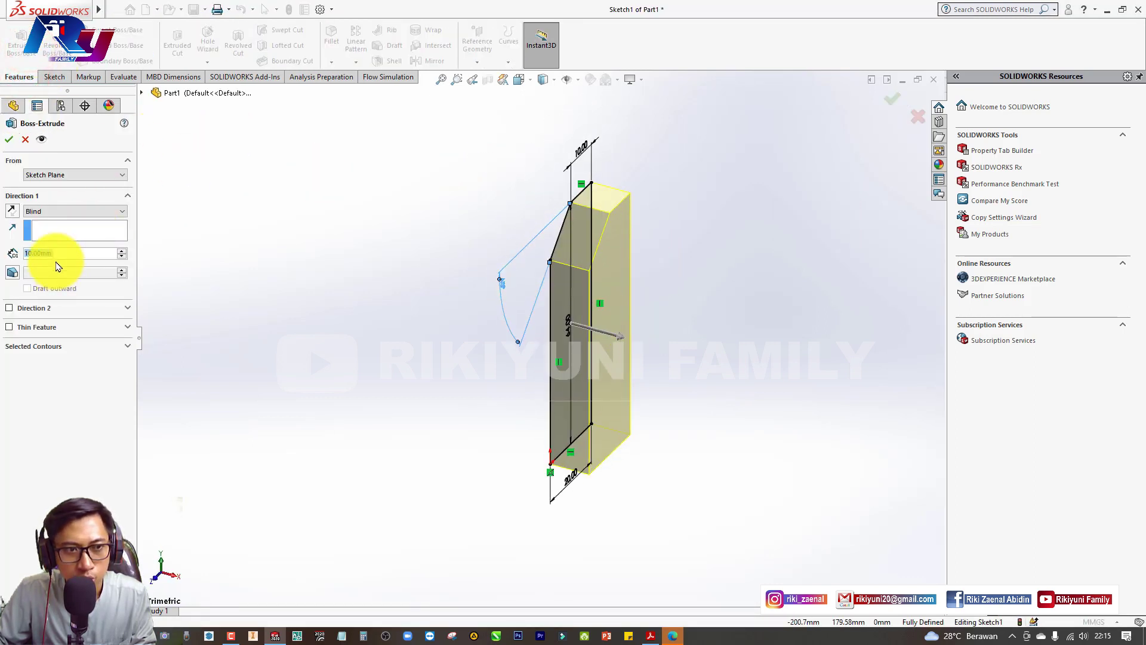
{"action": "left_click", "coordinate": [60, 213]}
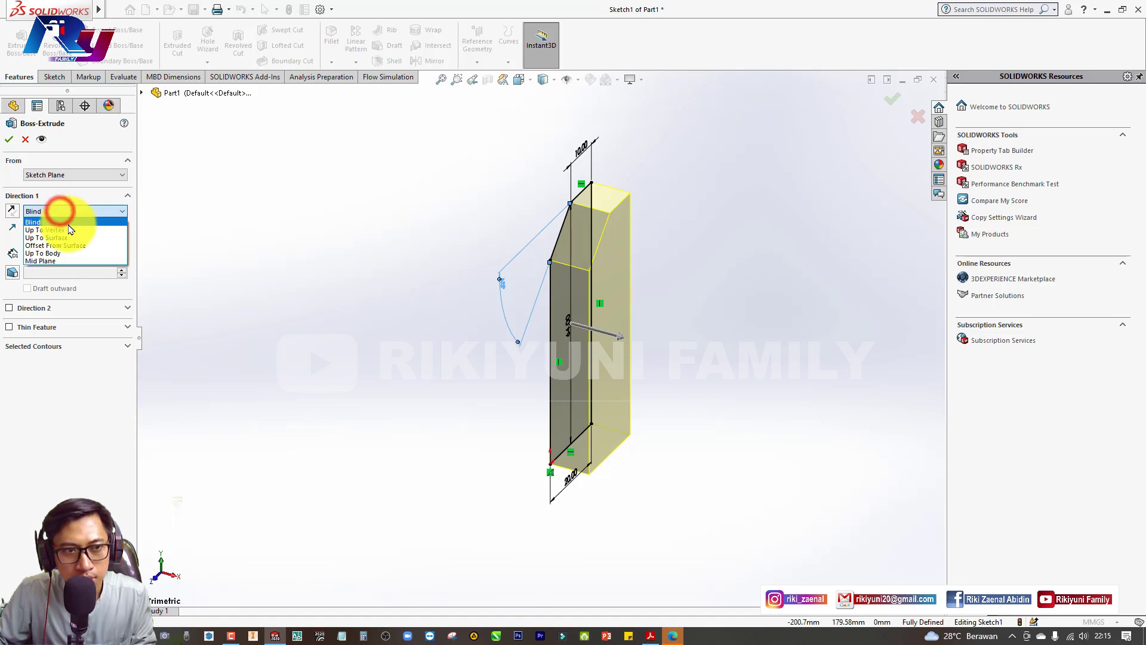
{"action": "left_click", "coordinate": [64, 257]}
{"action": "left_click_drag", "start_coordinate": [601, 328], "coordinate": [743, 367]}
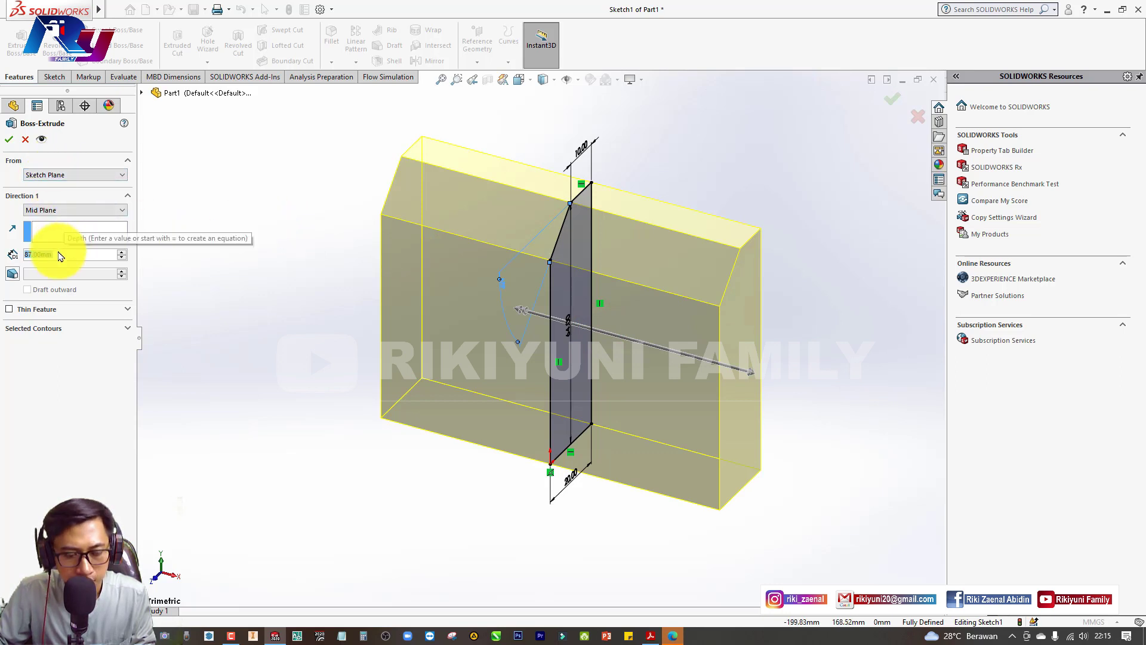
{"action": "key", "text": "alt+Tab"}
{"action": "key", "text": "alt+Tab"}
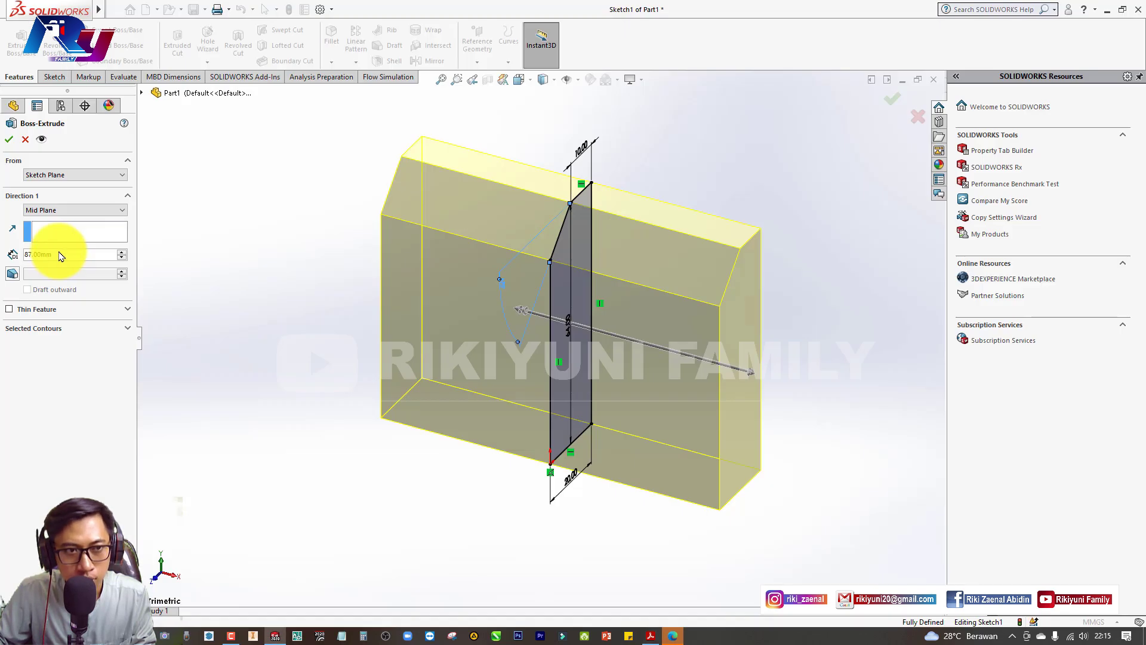
{"action": "double_click", "coordinate": [60, 254]}
{"action": "type", "text": "82"}
{"action": "key", "text": "Return"}
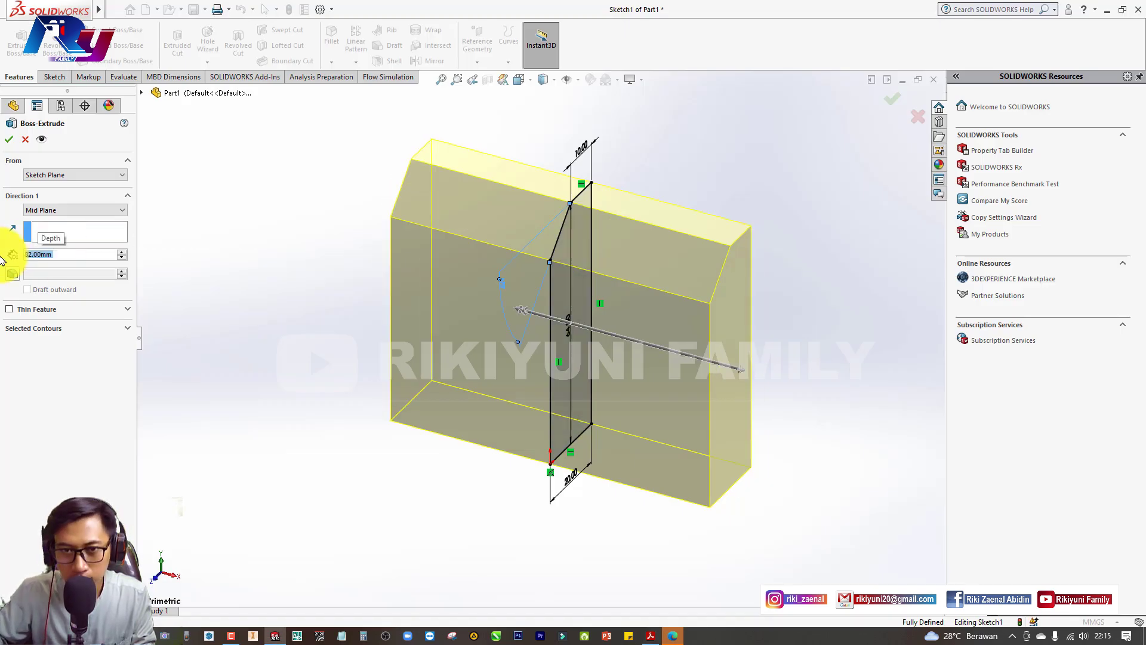
{"action": "left_click", "coordinate": [13, 136]}
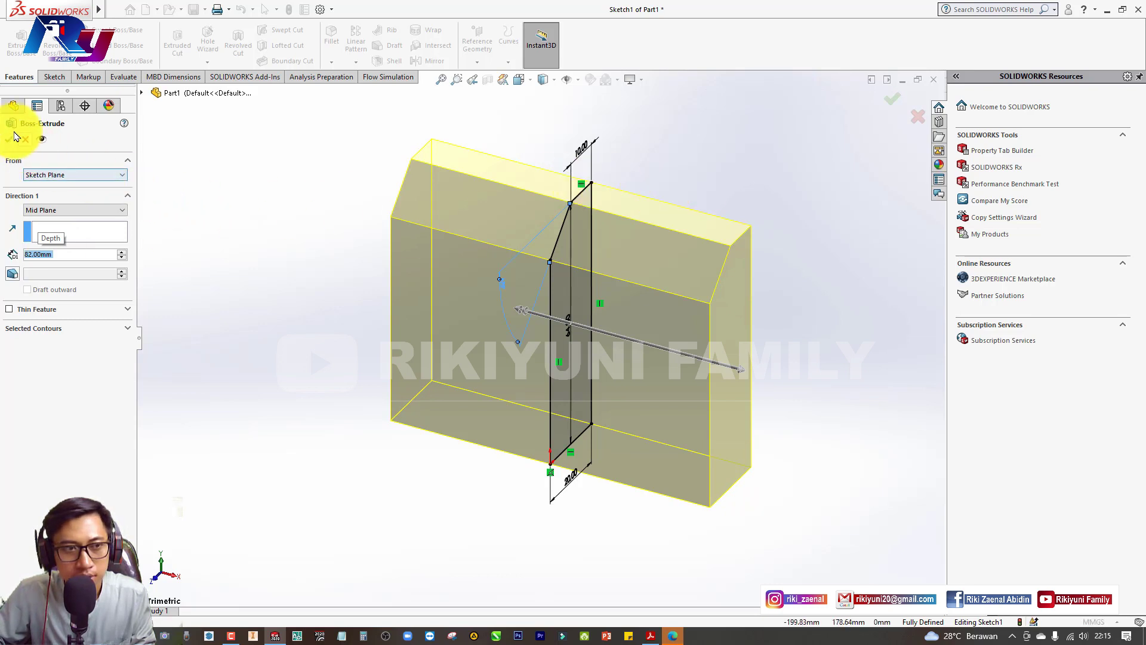
- Orbit the block and select its front face for the next sketch
{"action": "left_click", "coordinate": [810, 278]}
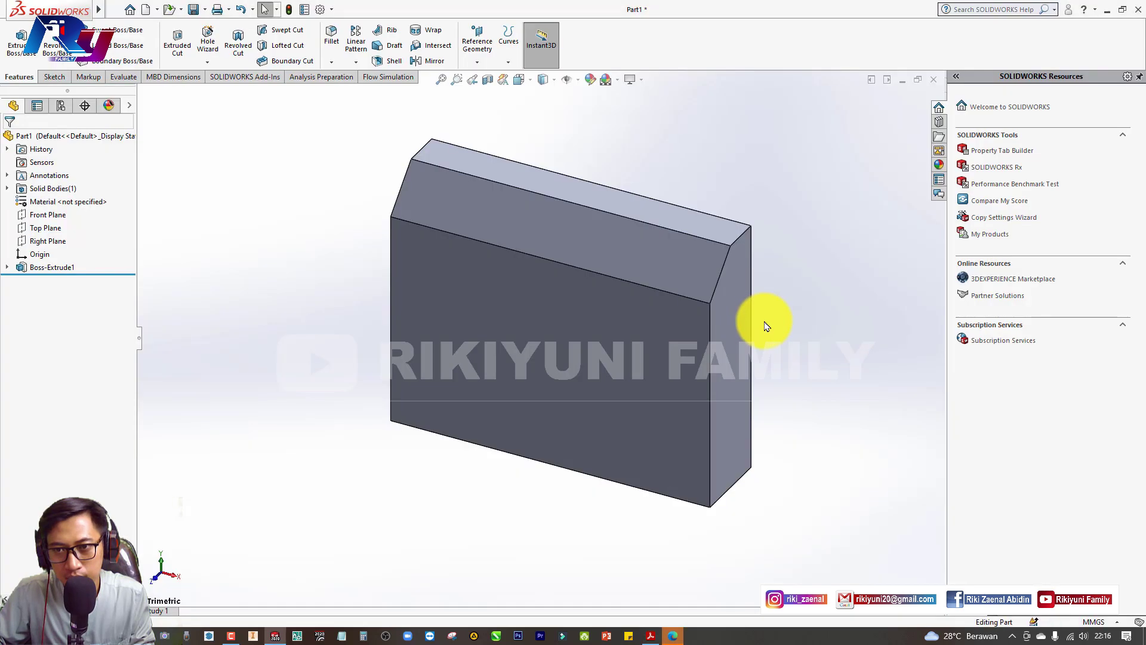
{"action": "mouse_move", "coordinate": [764, 325]}
{"action": "middle_mouse_down"}
{"action": "mouse_move", "coordinate": [725, 275]}
{"action": "mouse_move", "coordinate": [660, 271]}
{"action": "mouse_move", "coordinate": [727, 310]}
{"action": "middle_mouse_up"}
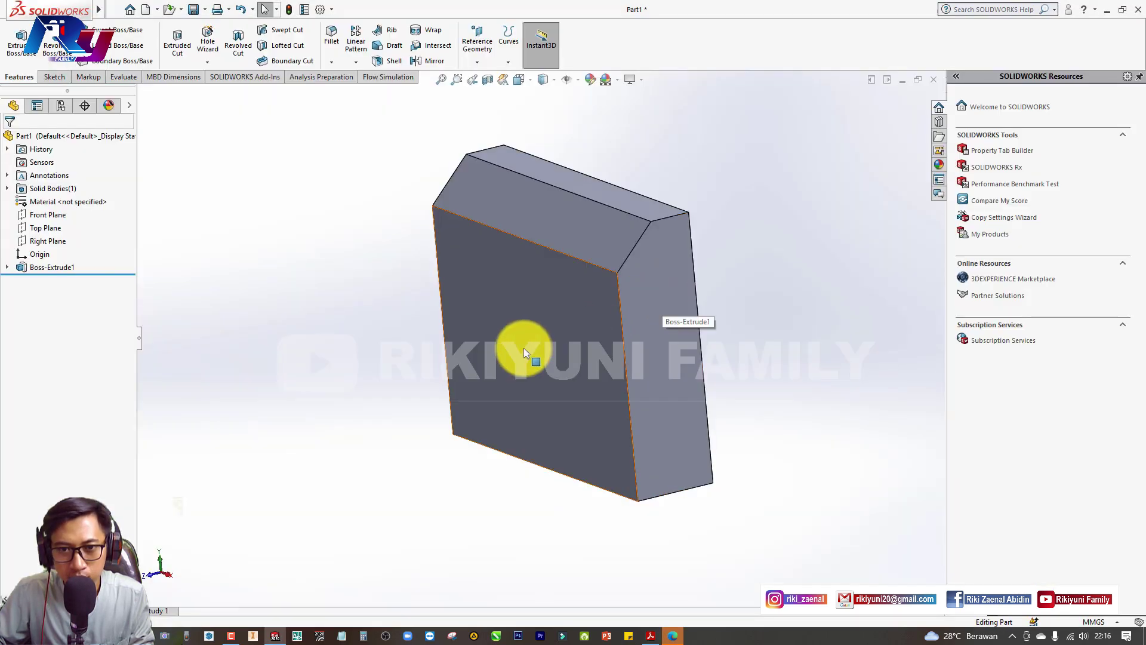
{"action": "left_click", "coordinate": [524, 350]}
{"action": "left_click", "coordinate": [477, 346]}
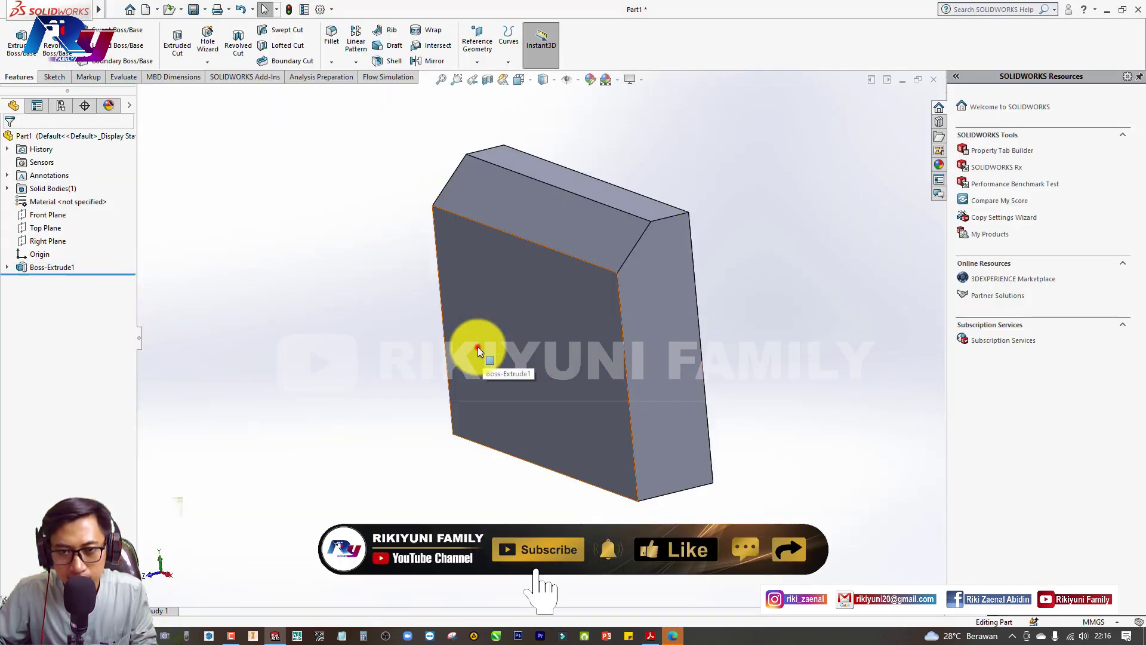
- Sketch a corner rectangle on the block's front face, viewed normal to it
{"action": "left_click", "coordinate": [530, 311]}
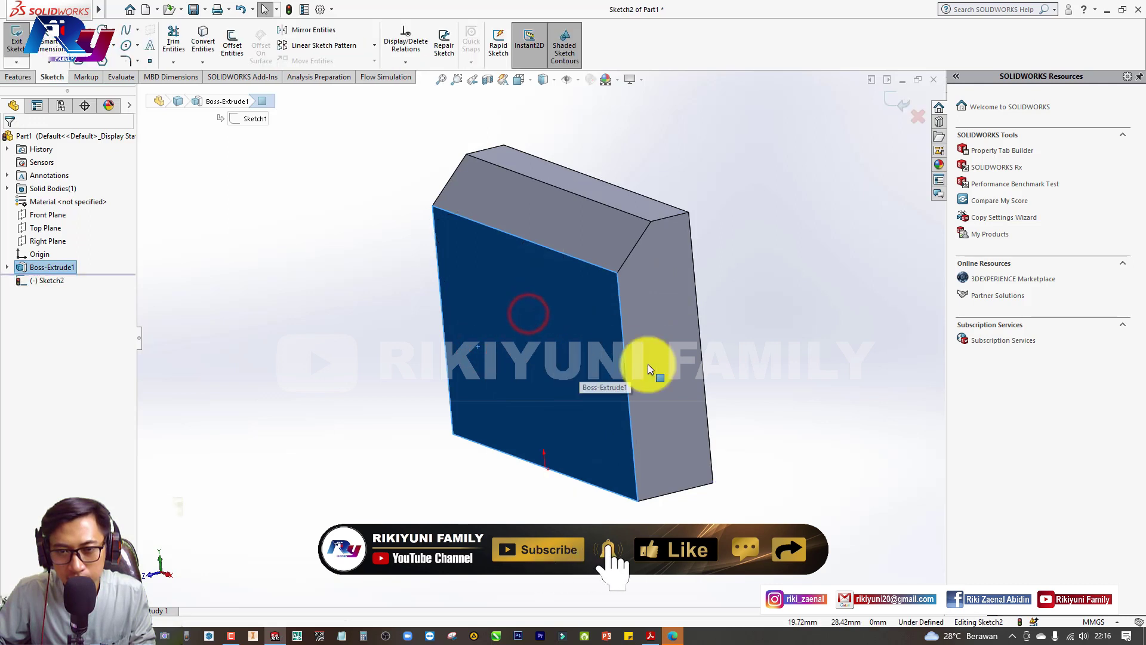
{"action": "key", "text": "space"}
{"action": "key", "text": "ctrl+8"}
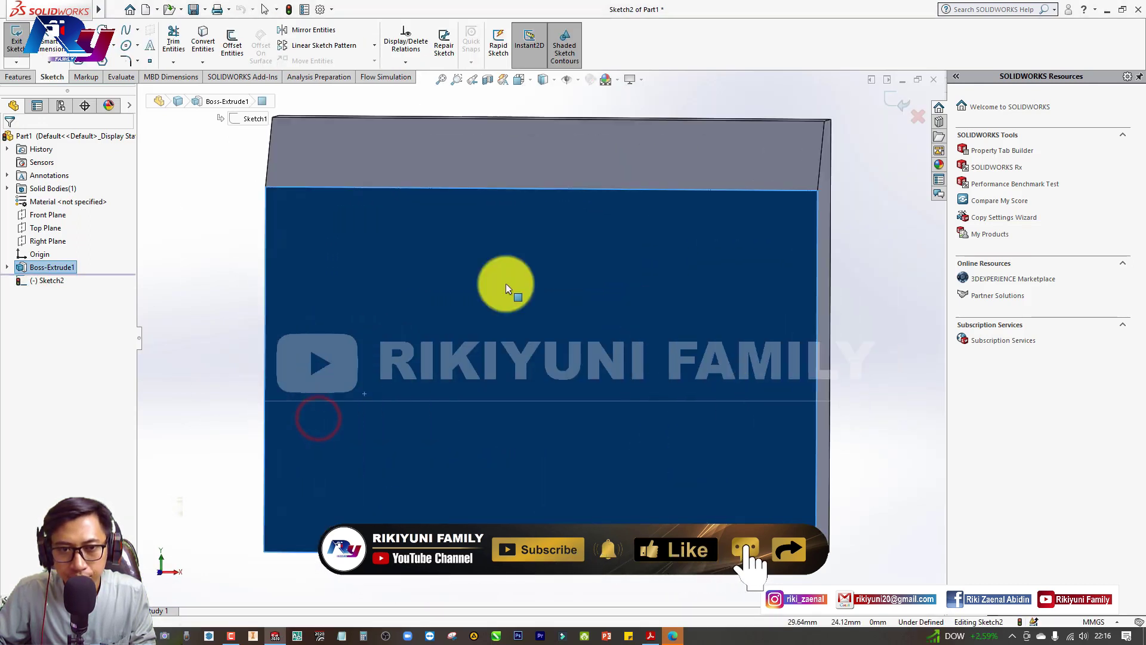
{"action": "left_click", "coordinate": [112, 60]}
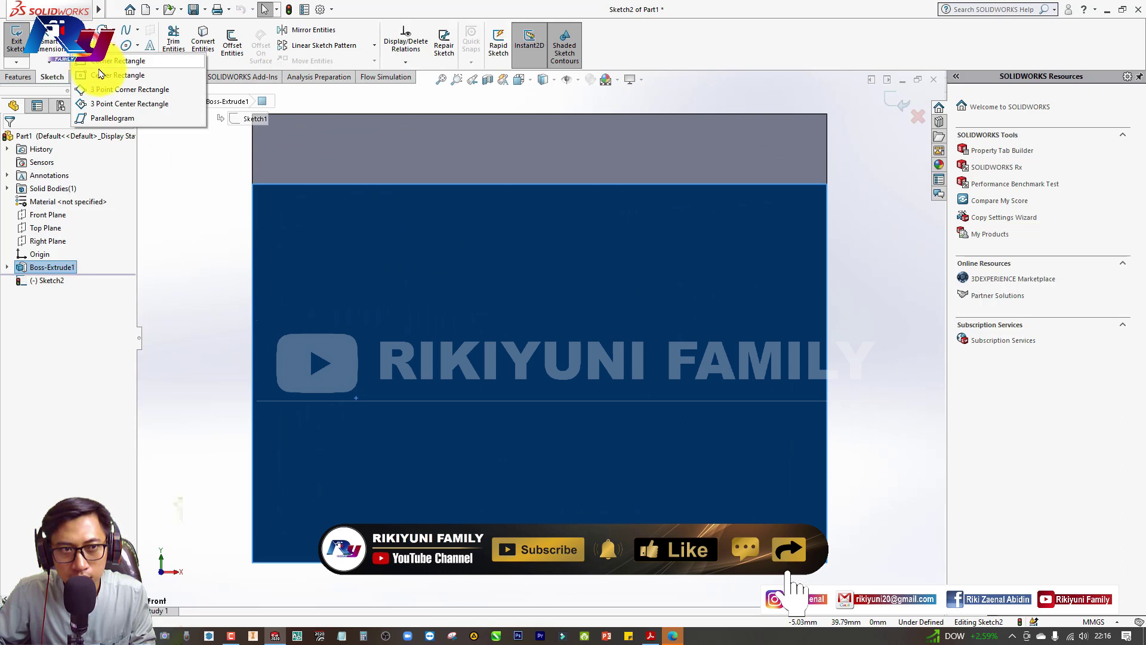
{"action": "left_click", "coordinate": [111, 60]}
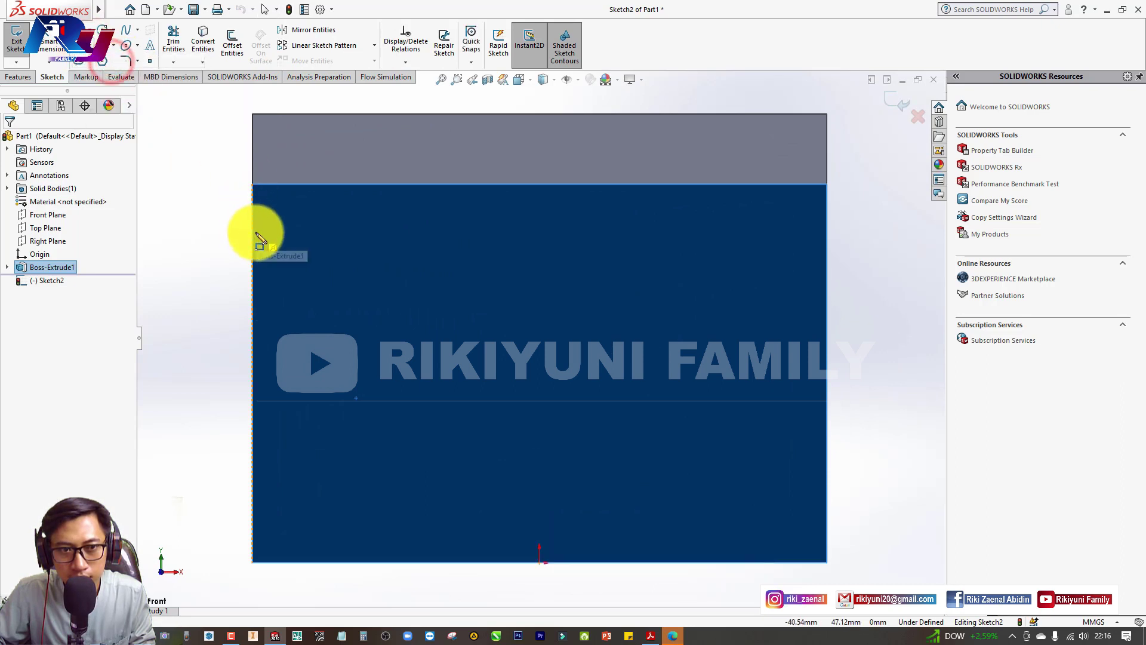
{"action": "left_click", "coordinate": [253, 231]}
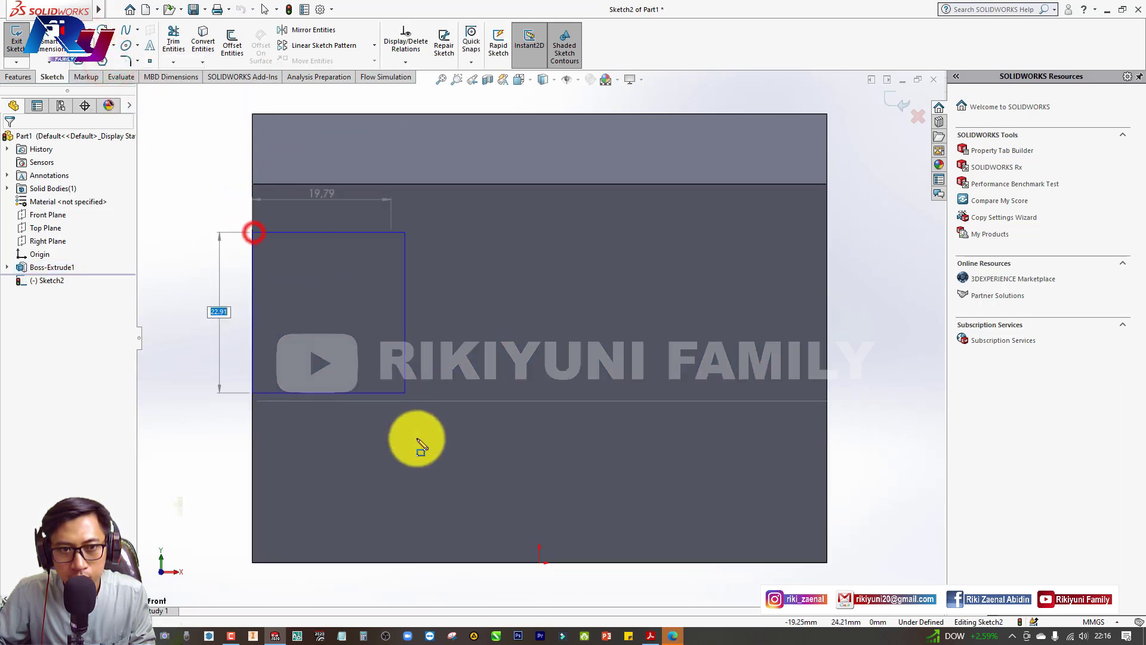
{"action": "left_click", "coordinate": [393, 481]}
{"action": "key", "text": "Escape"}
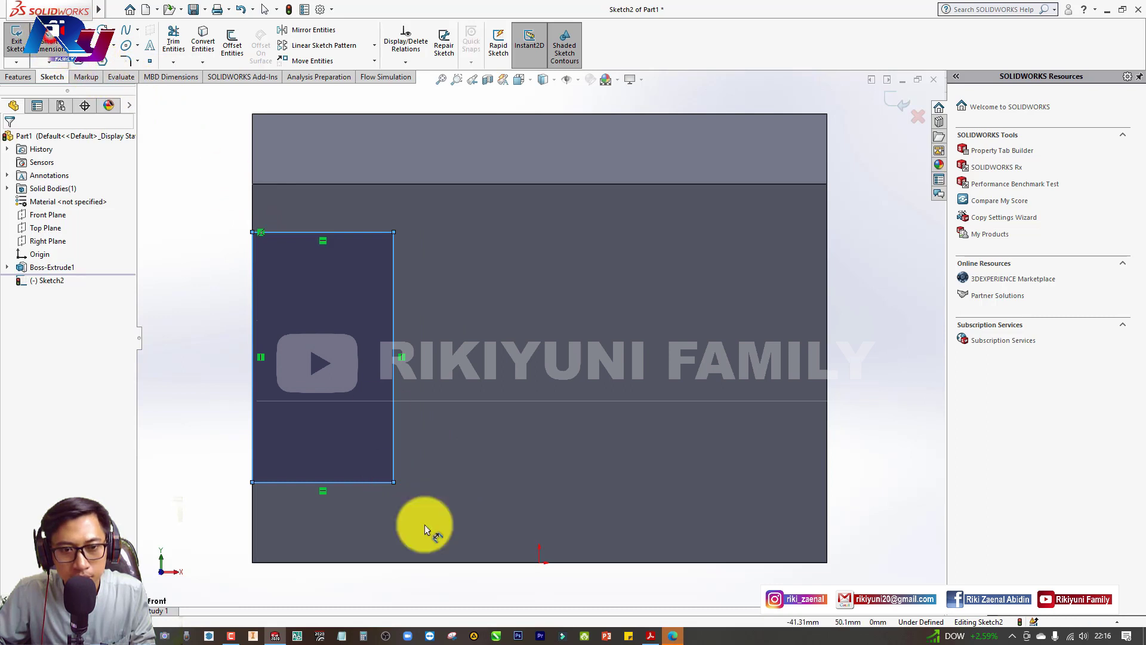
- Place the rectangle 10 mm above the bottom edge and make it 34 mm tall
{"action": "left_click", "coordinate": [369, 564]}
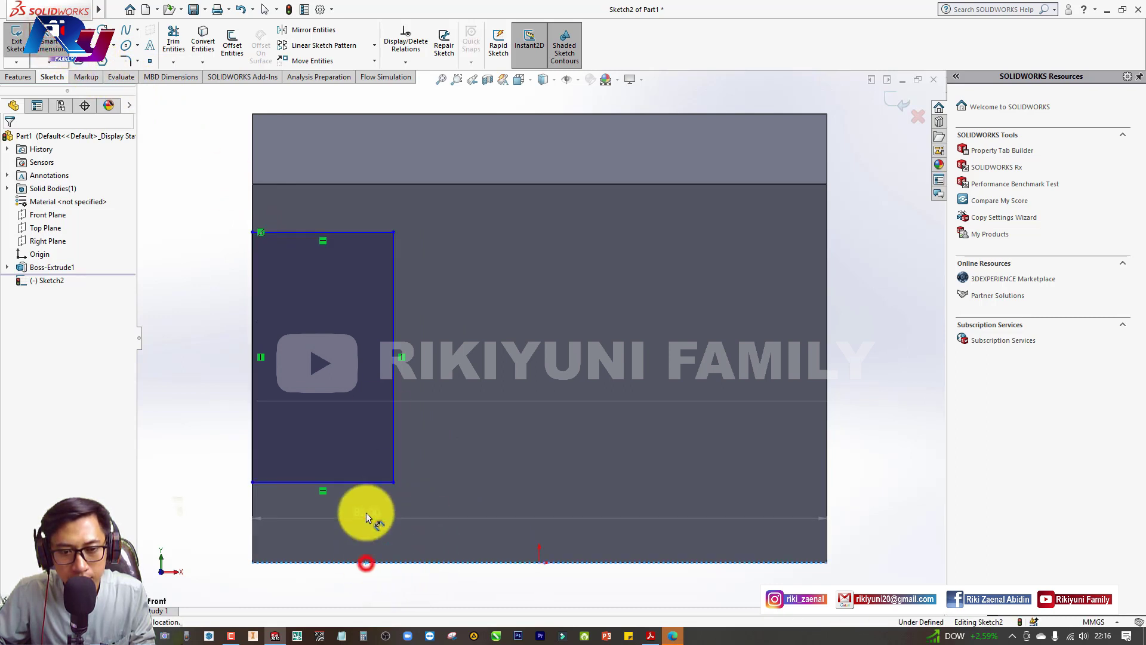
{"action": "left_click", "coordinate": [367, 484]}
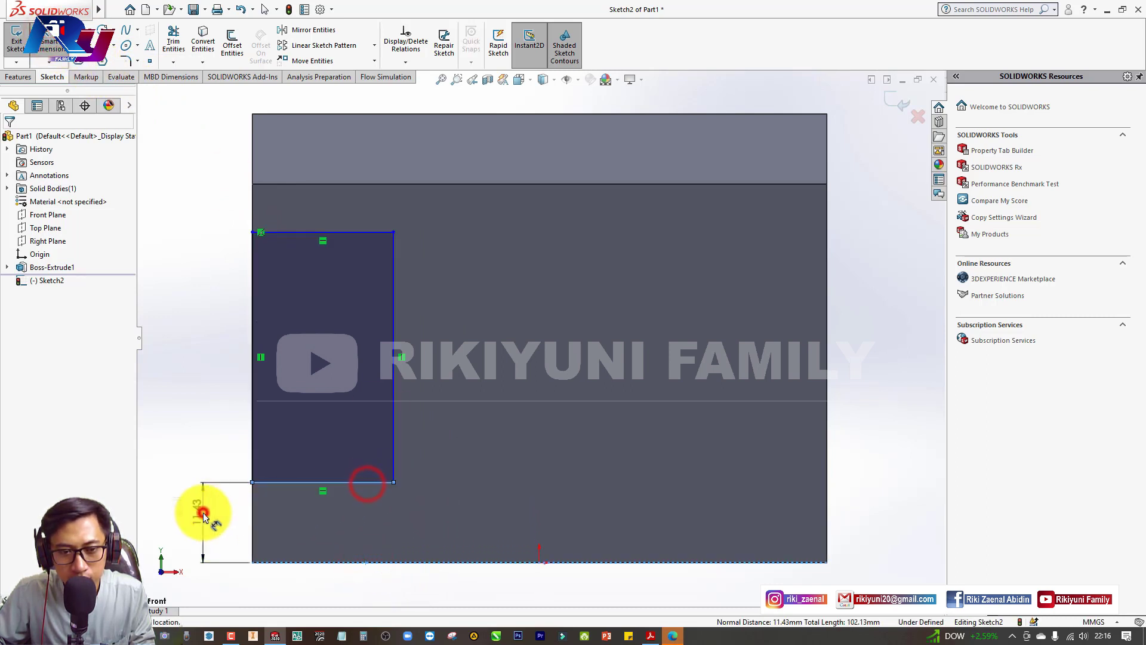
{"action": "left_click", "coordinate": [203, 517]}
{"action": "type", "text": "10"}
{"action": "key", "text": "Return"}
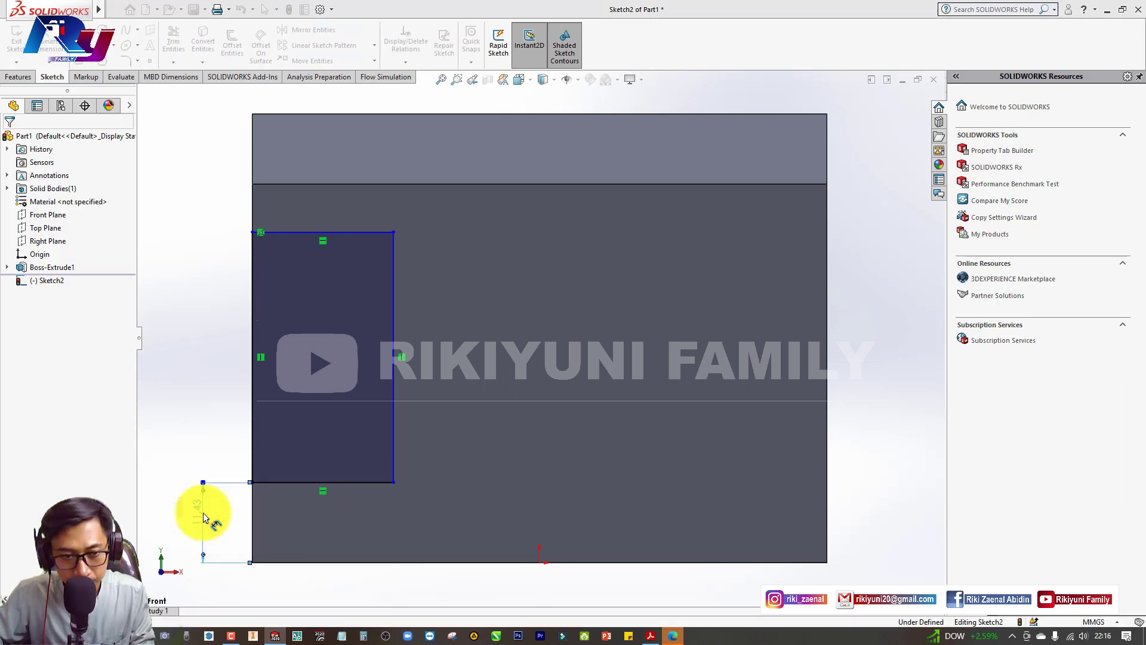
{"action": "key", "text": "alt+Tab"}
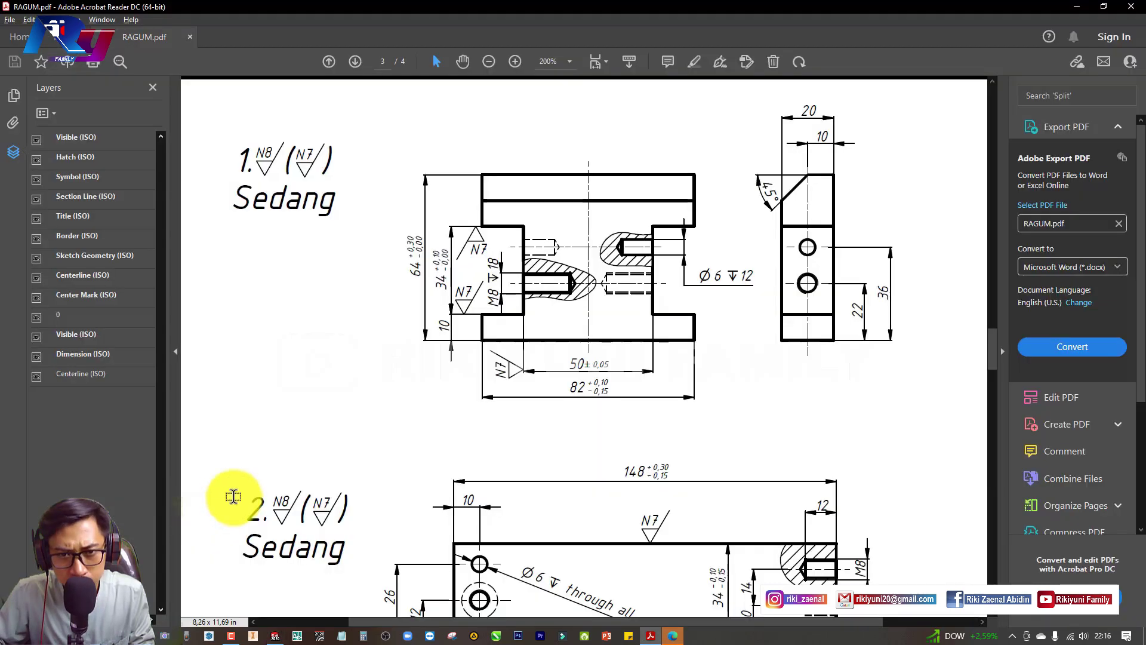
{"action": "key", "text": "alt+Tab"}
{"action": "left_click", "coordinate": [393, 385]}
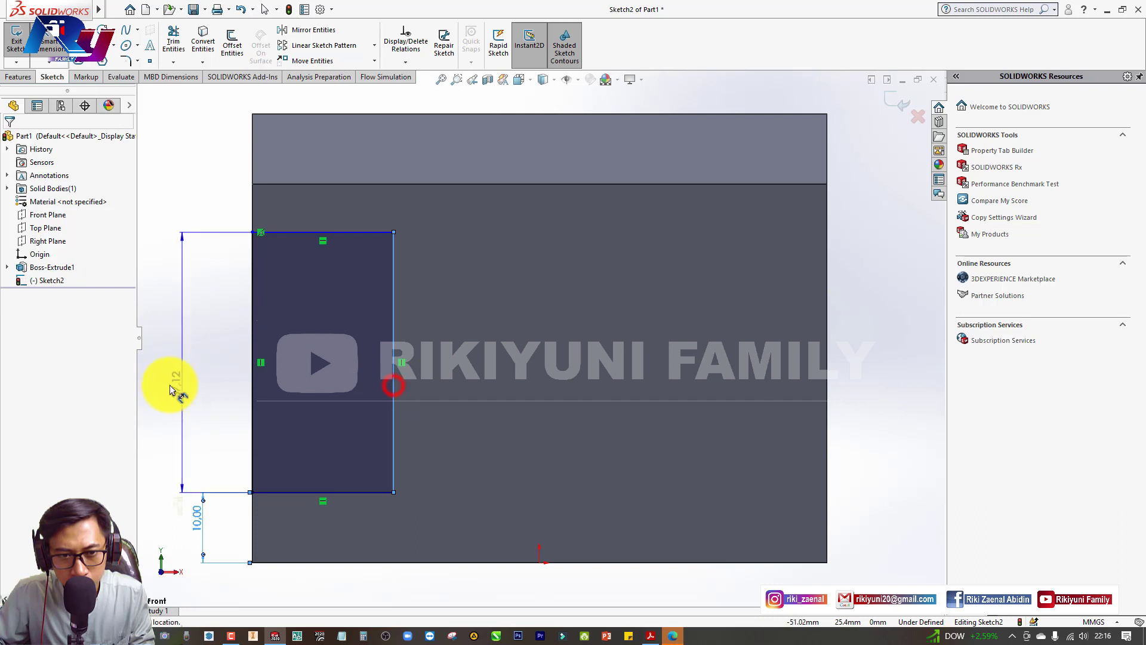
{"action": "left_click", "coordinate": [191, 387]}
{"action": "type", "text": "34"}
{"action": "key", "text": "Return"}
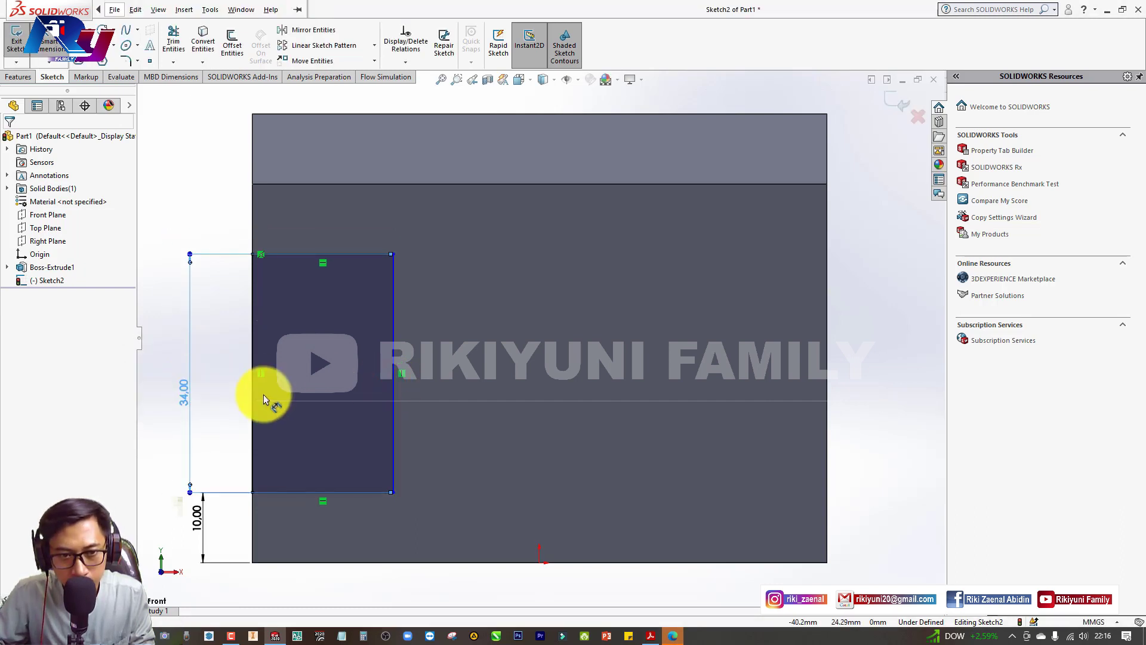
- Give the rectangle a 16 mm width and exit the sketch
{"action": "key", "text": "alt+Tab"}
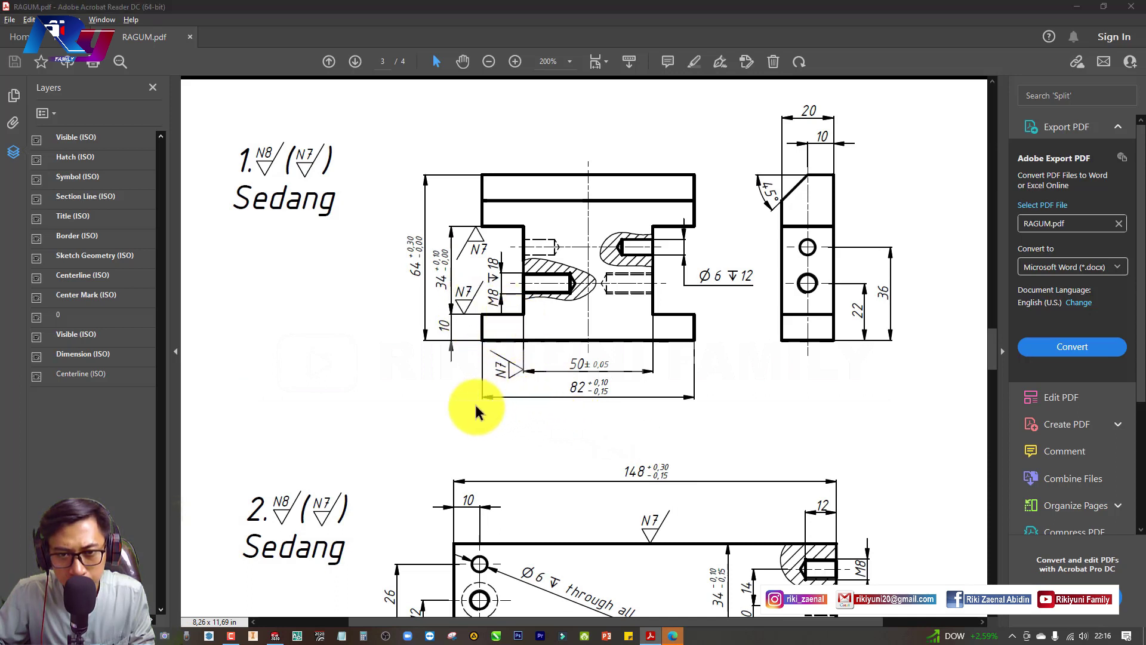
{"action": "key", "text": "alt+Tab"}
{"action": "left_click_drag", "start_coordinate": [364, 491], "coordinate": [357, 523]}
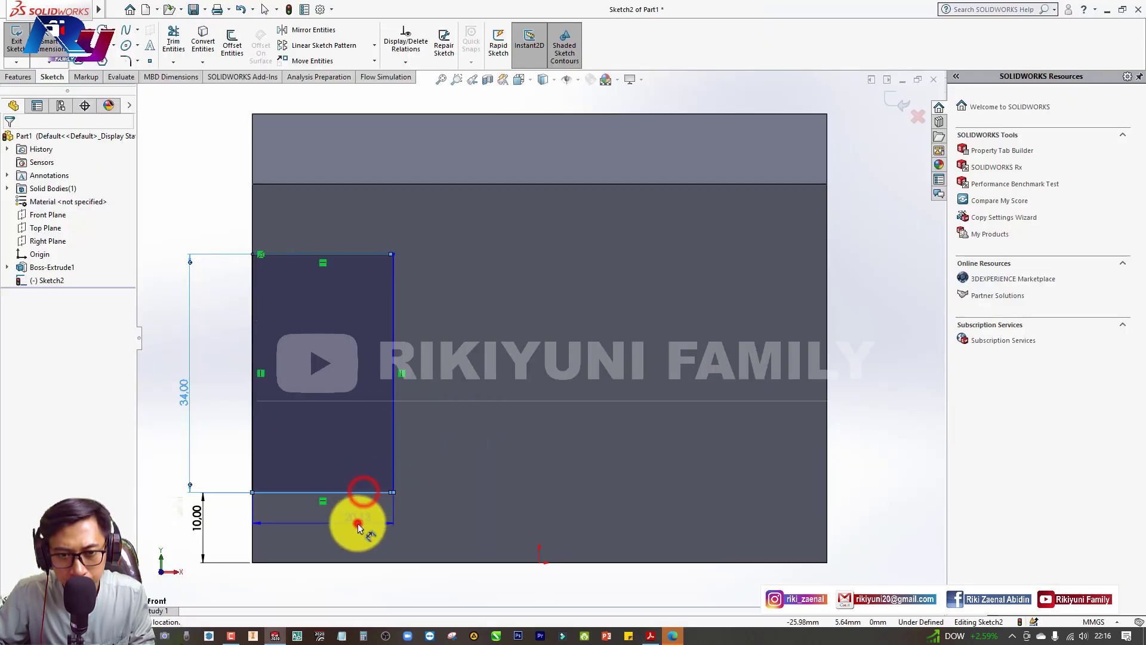
{"action": "key", "text": "Return"}
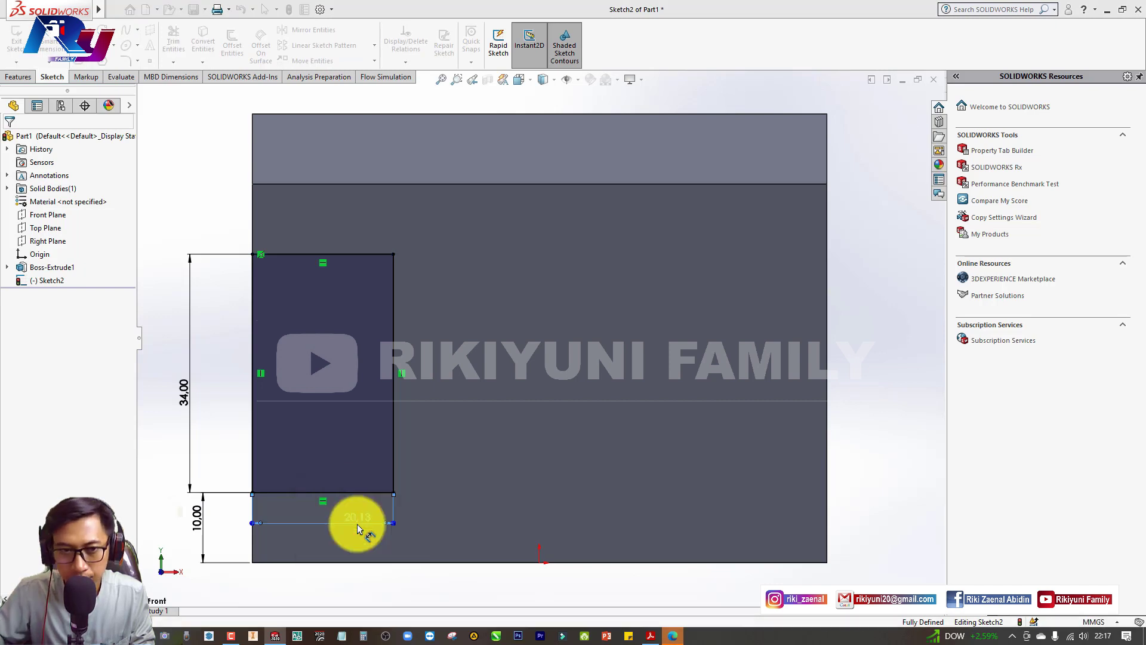
{"action": "type", "text": "16"}
{"action": "key", "text": "Return"}
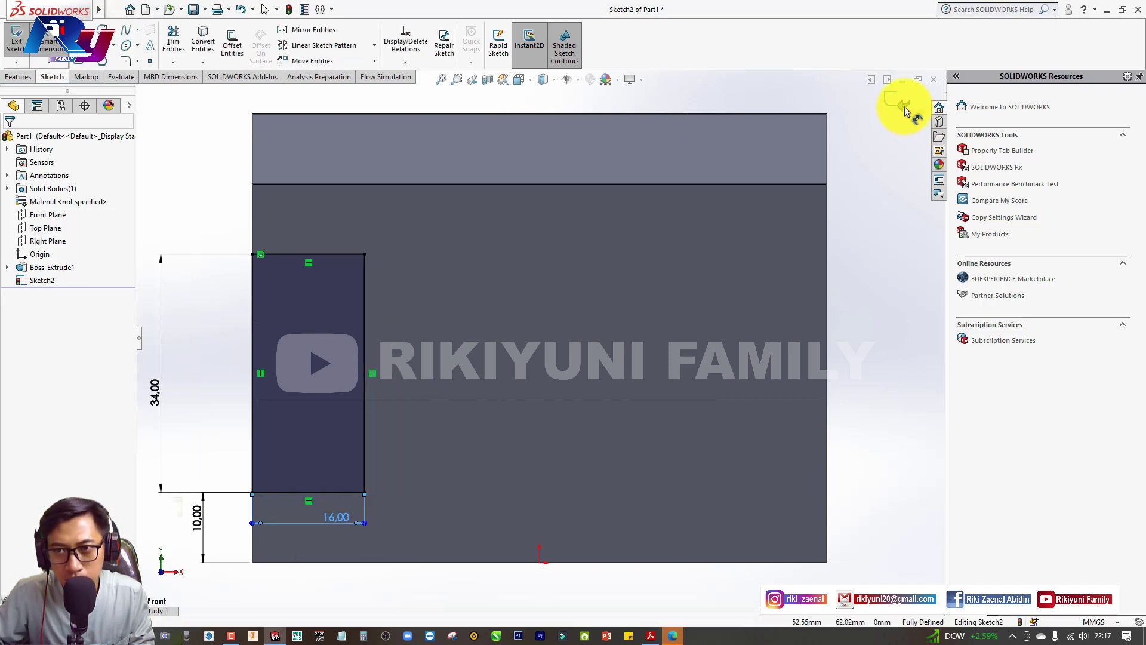
{"action": "left_click", "coordinate": [897, 102]}
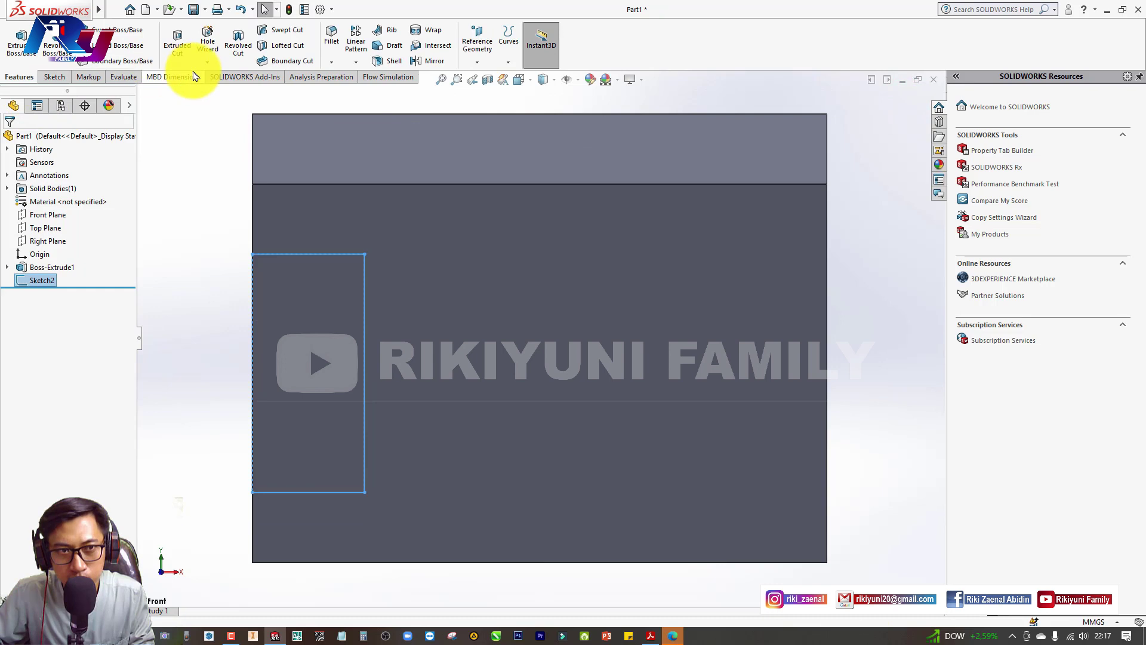
- Extrude-cut the rectangle sketch out of the block as Cut-Extrude1
{"action": "left_click", "coordinate": [182, 48]}
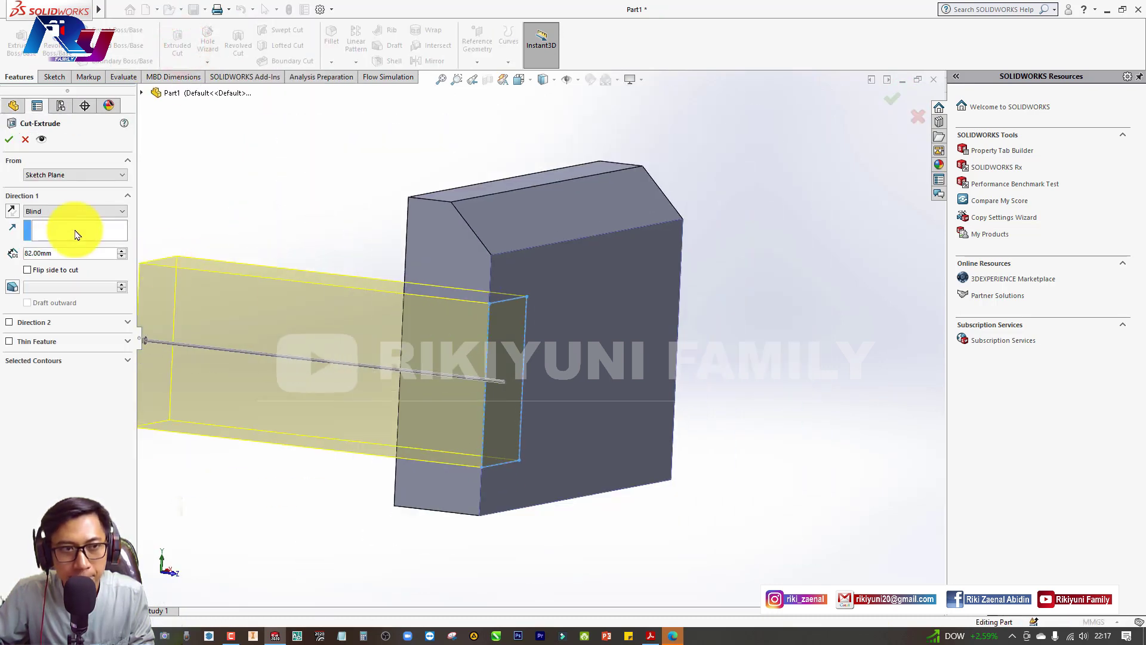
{"action": "left_click", "coordinate": [9, 139]}
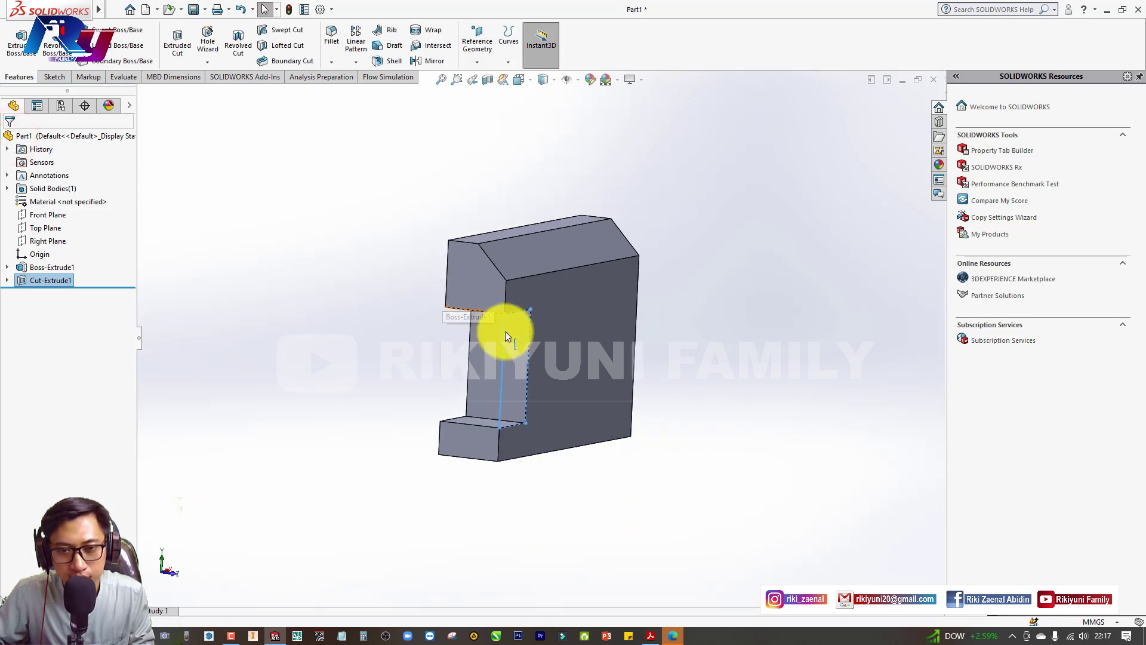
{"action": "middle_click_drag", "start_coordinate": [504, 327], "coordinate": [324, 268]}
{"action": "left_click", "coordinate": [325, 268]}
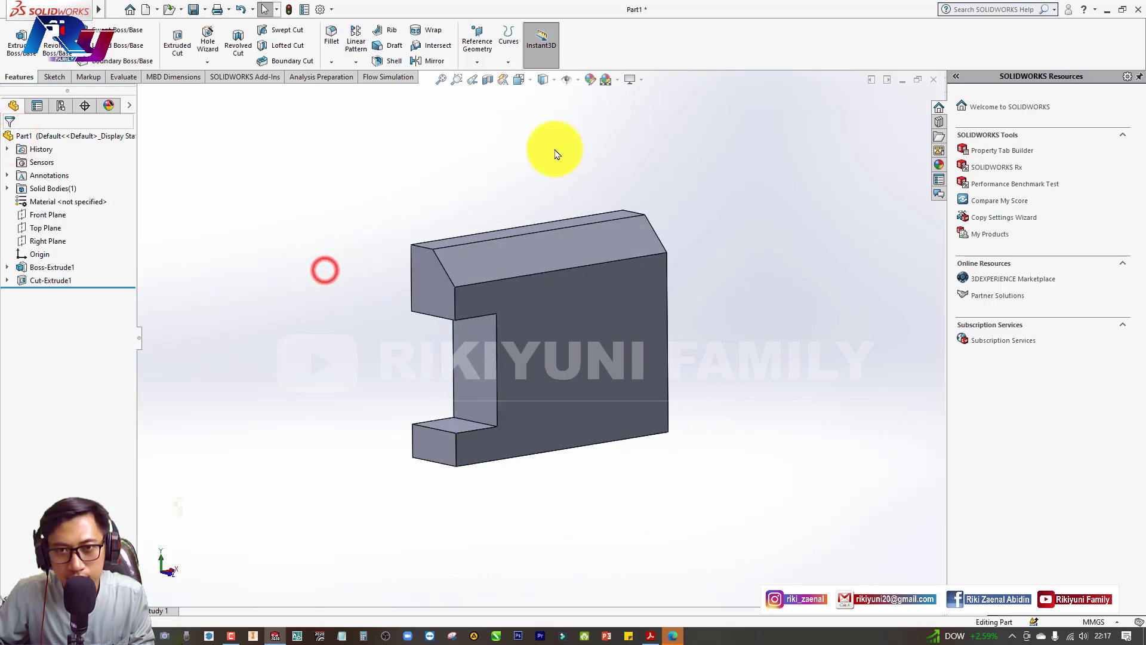
- Mirror Cut-Extrude1 about the Right Plane so both sides are notched
{"action": "left_click", "coordinate": [434, 60]}
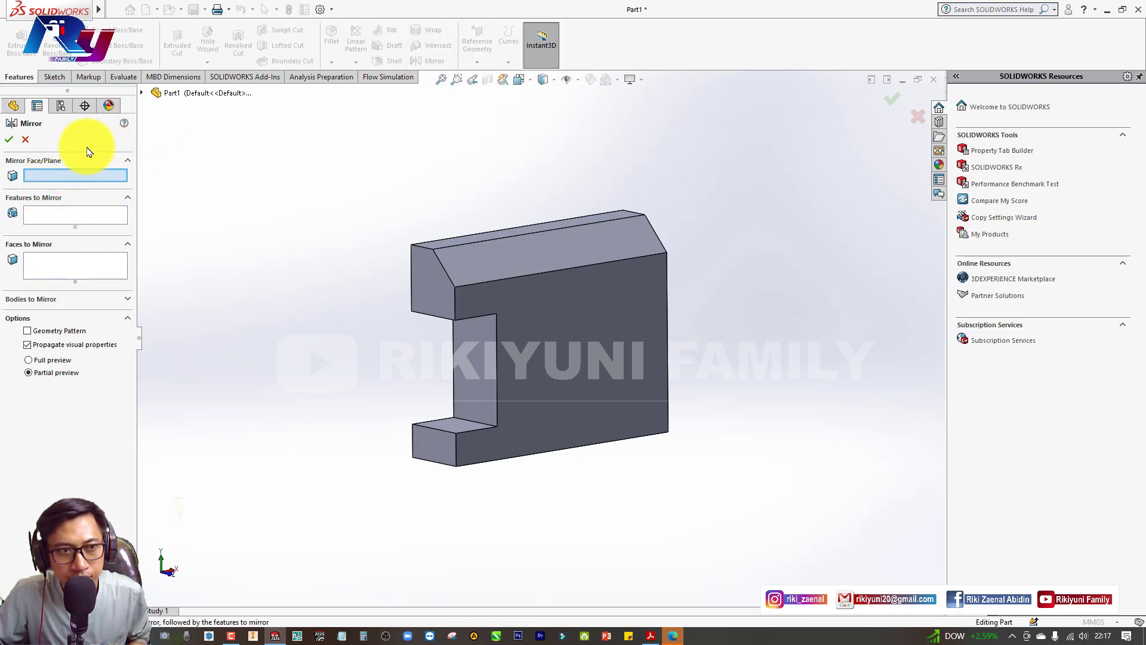
{"action": "left_click", "coordinate": [142, 94]}
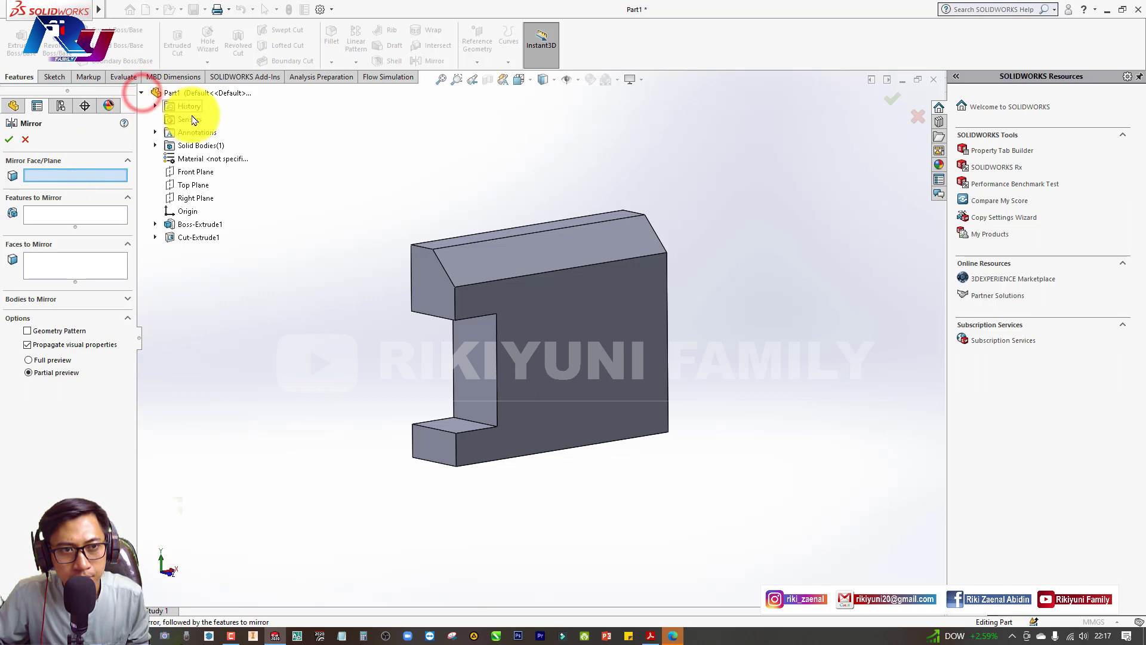
{"action": "left_click", "coordinate": [194, 198]}
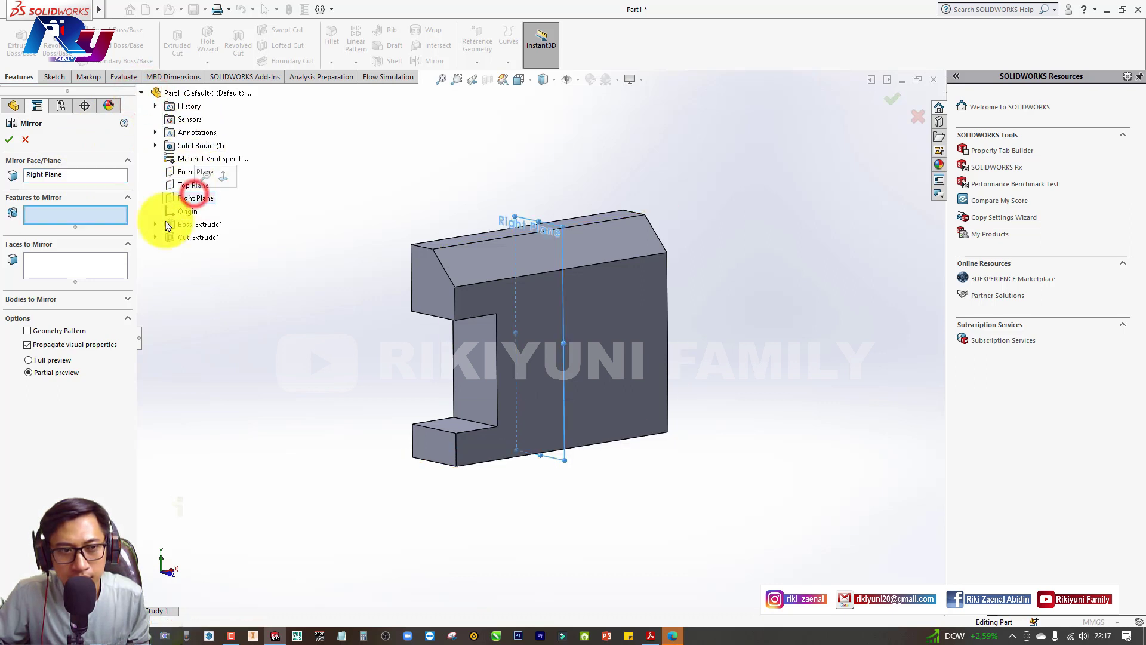
{"action": "left_click", "coordinate": [478, 360]}
{"action": "left_click", "coordinate": [9, 139]}
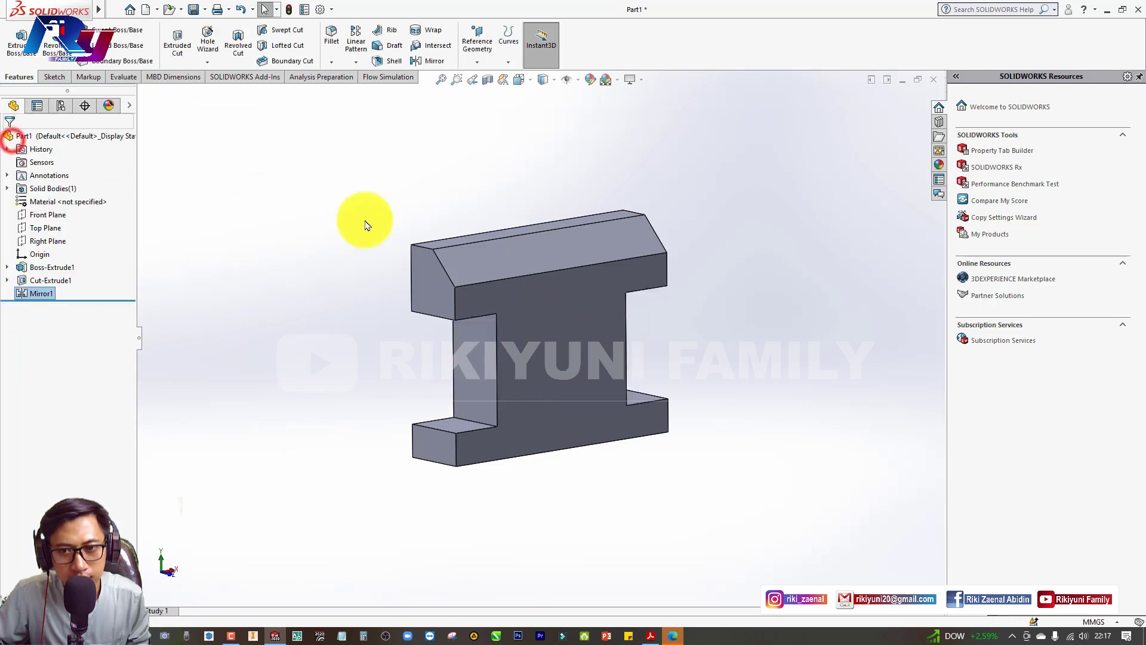
{"action": "left_click", "coordinate": [758, 282]}
{"action": "mouse_move", "coordinate": [566, 371]}
{"action": "middle_mouse_down"}
{"action": "mouse_move", "coordinate": [397, 372]}
{"action": "mouse_move", "coordinate": [520, 376]}
{"action": "middle_mouse_up"}
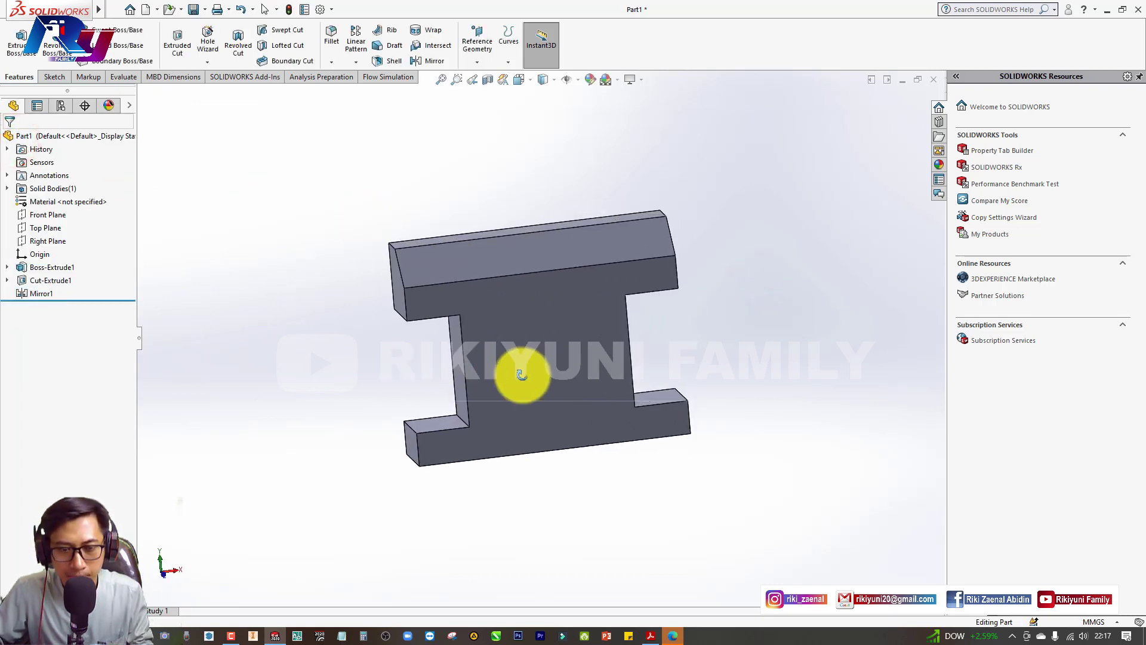
{"action": "key", "text": "alt+Tab"}
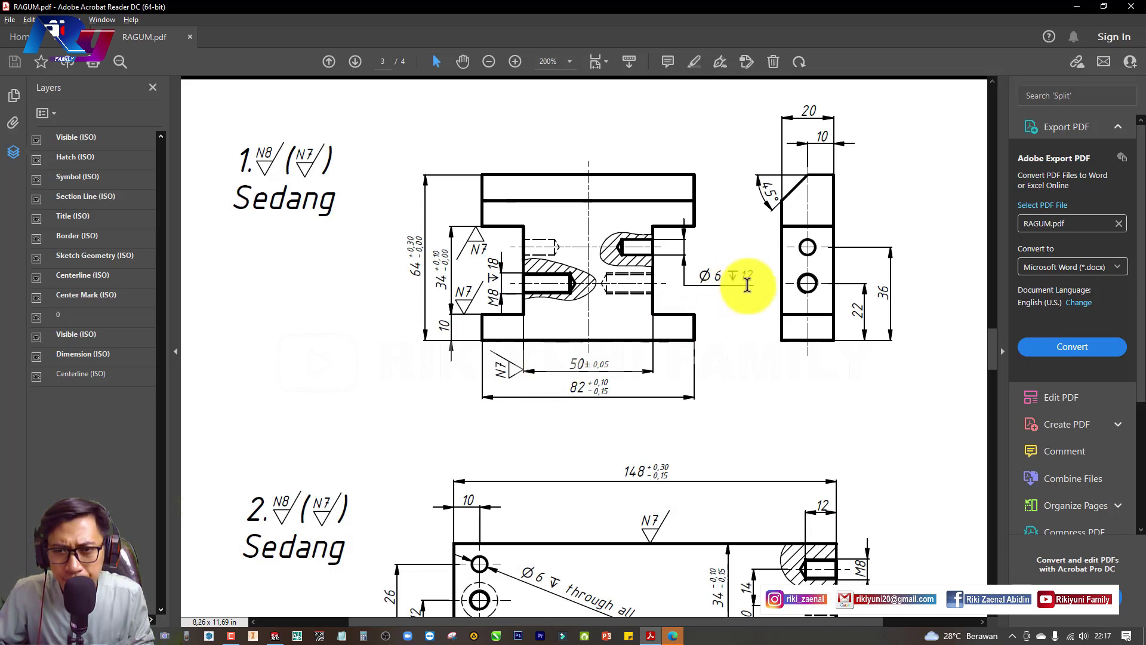
{"action": "scroll", "coordinate": [747, 284], "scroll_direction": "up", "scroll_amount": 1, "text": "ctrl"}
{"action": "scroll", "coordinate": [588, 242], "scroll_direction": "down", "scroll_amount": 1, "text": "ctrl"}
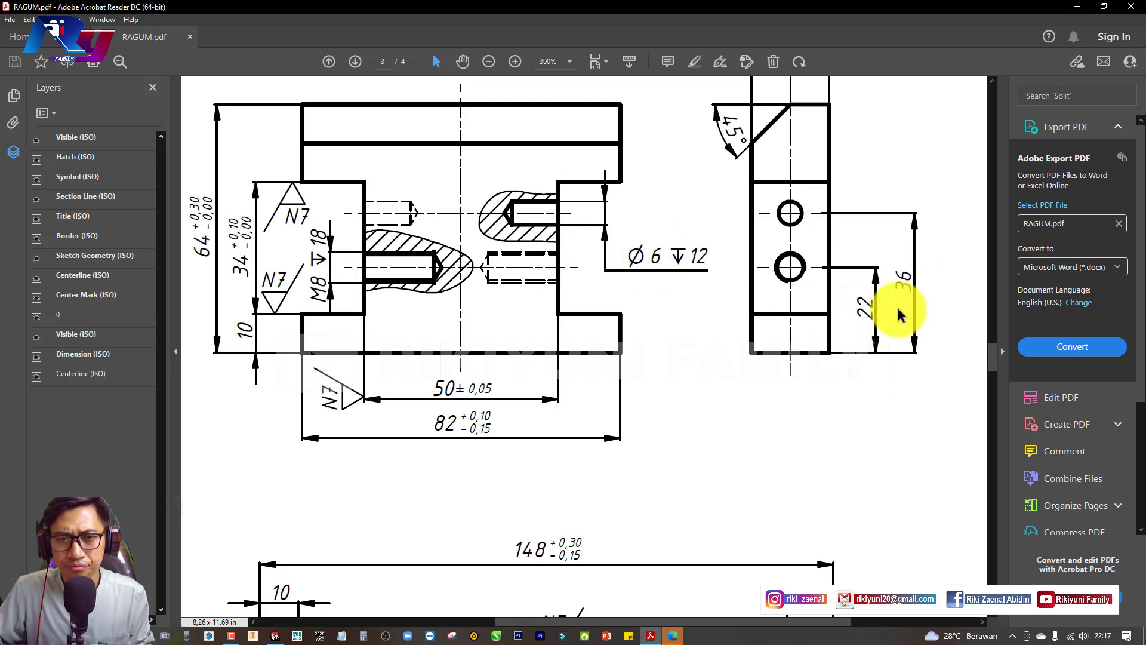
{"action": "key", "text": "alt+Tab"}
{"action": "mouse_move", "coordinate": [536, 361]}
{"action": "middle_mouse_down"}
{"action": "mouse_move", "coordinate": [479, 400]}
{"action": "mouse_move", "coordinate": [517, 366]}
{"action": "middle_mouse_up"}
{"action": "key", "text": "alt+Tab"}
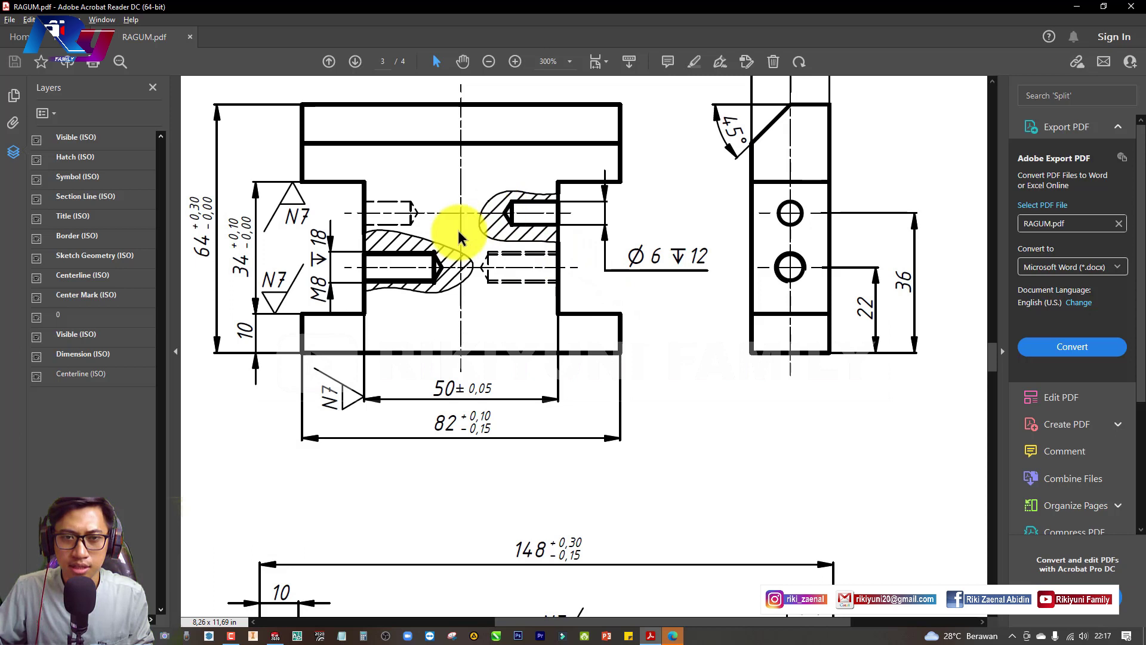
{"action": "key", "text": "alt+Tab"}
{"action": "middle_click_drag", "start_coordinate": [647, 327], "coordinate": [609, 332]}
{"action": "left_click", "coordinate": [209, 37]}
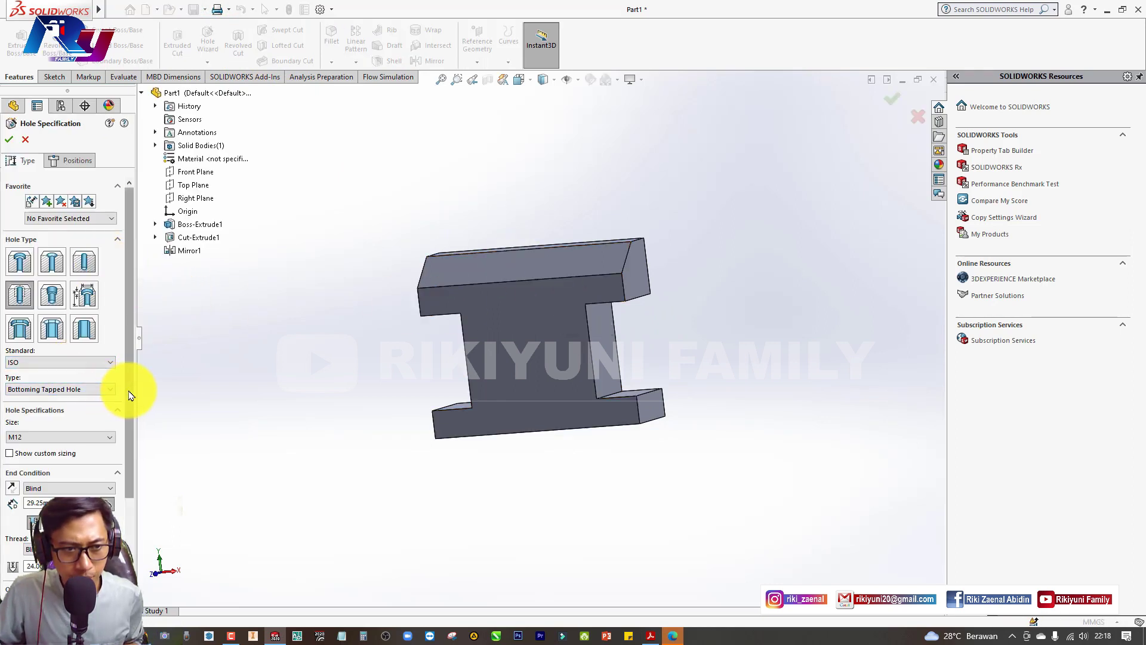
- Set the tapped hole size to M8 with an 18 mm blind depth
{"action": "left_click_drag", "start_coordinate": [128, 396], "coordinate": [129, 415]}
{"action": "key", "text": "alt+Tab"}
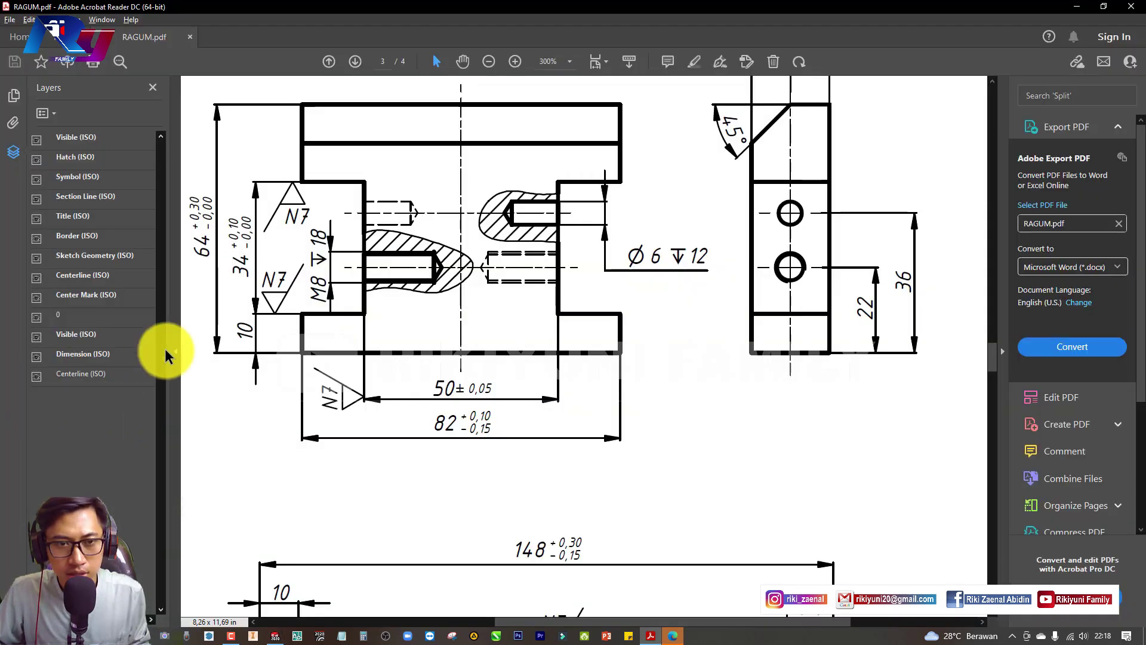
{"action": "key", "text": "alt+Tab"}
{"action": "key", "text": "alt+Tab"}
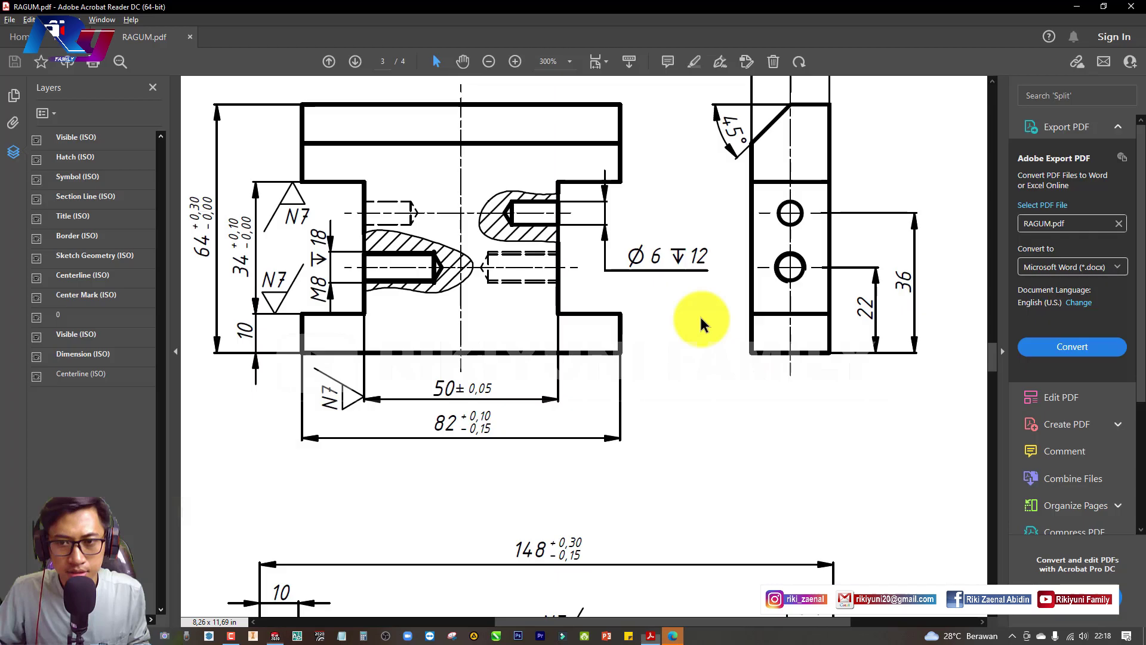
{"action": "key", "text": "alt+Tab"}
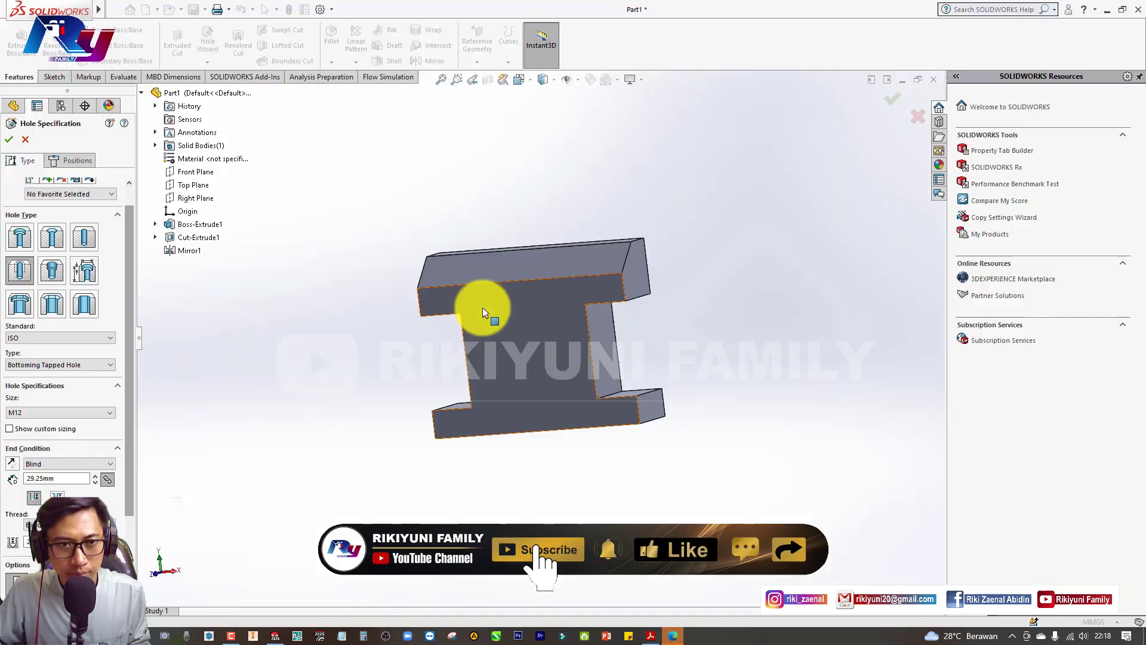
{"action": "left_click", "coordinate": [91, 412]}
{"action": "scroll", "coordinate": [47, 454], "scroll_direction": "up", "scroll_amount": 2}
{"action": "scroll", "coordinate": [41, 436], "scroll_direction": "up", "scroll_amount": 1}
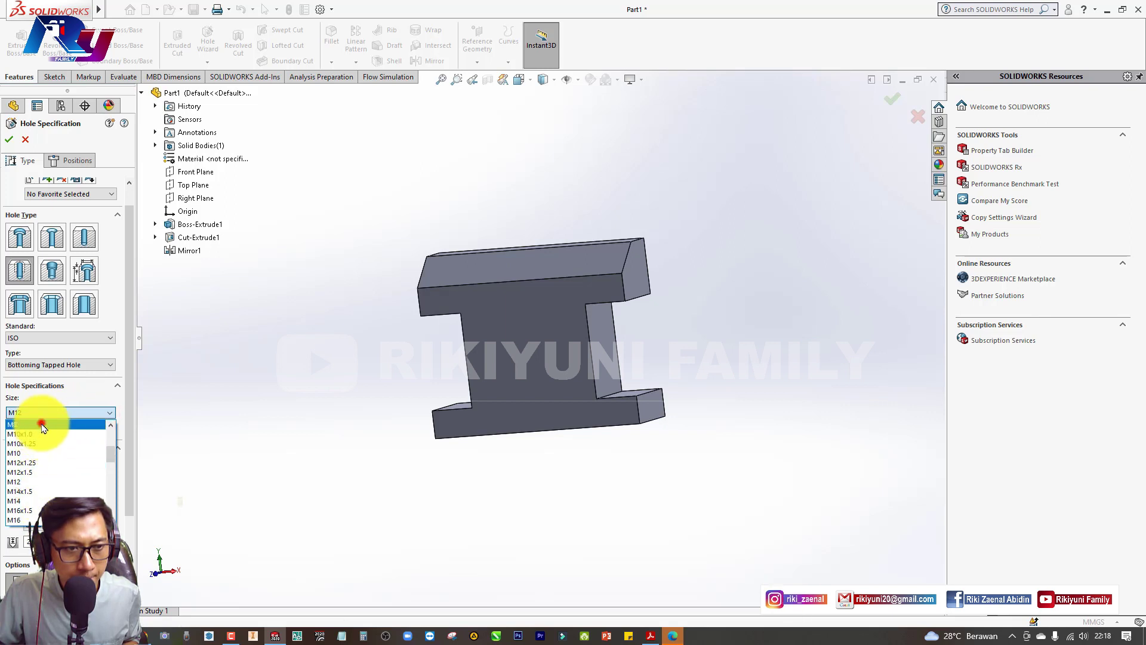
{"action": "left_click", "coordinate": [42, 423]}
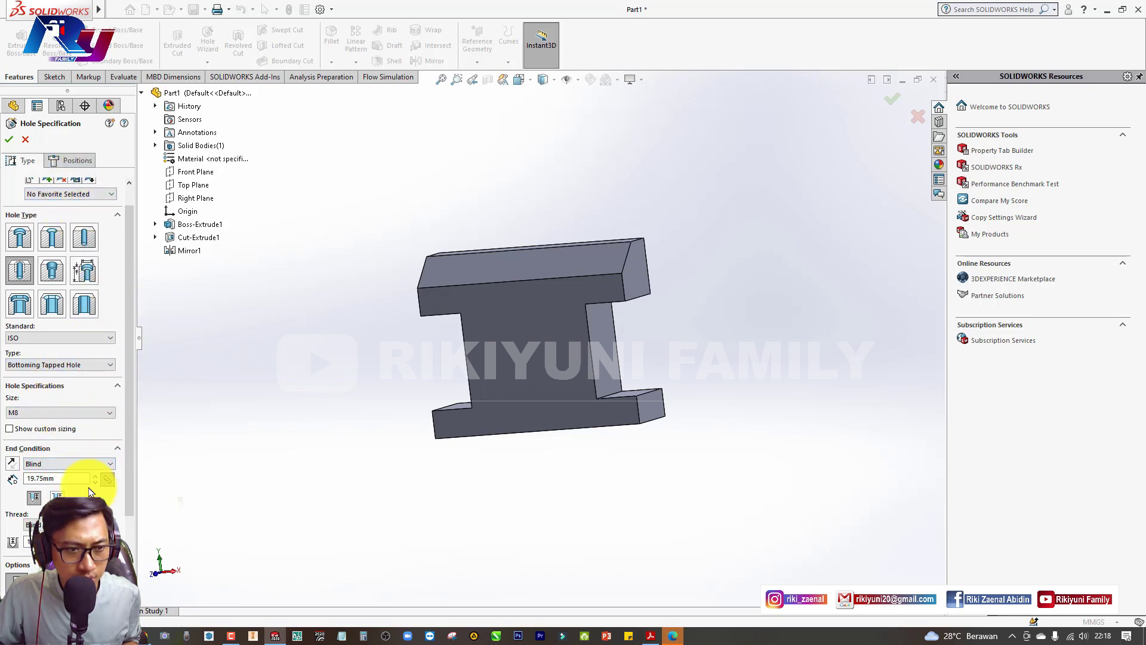
{"action": "scroll", "coordinate": [120, 521], "scroll_direction": "down", "scroll_amount": 3}
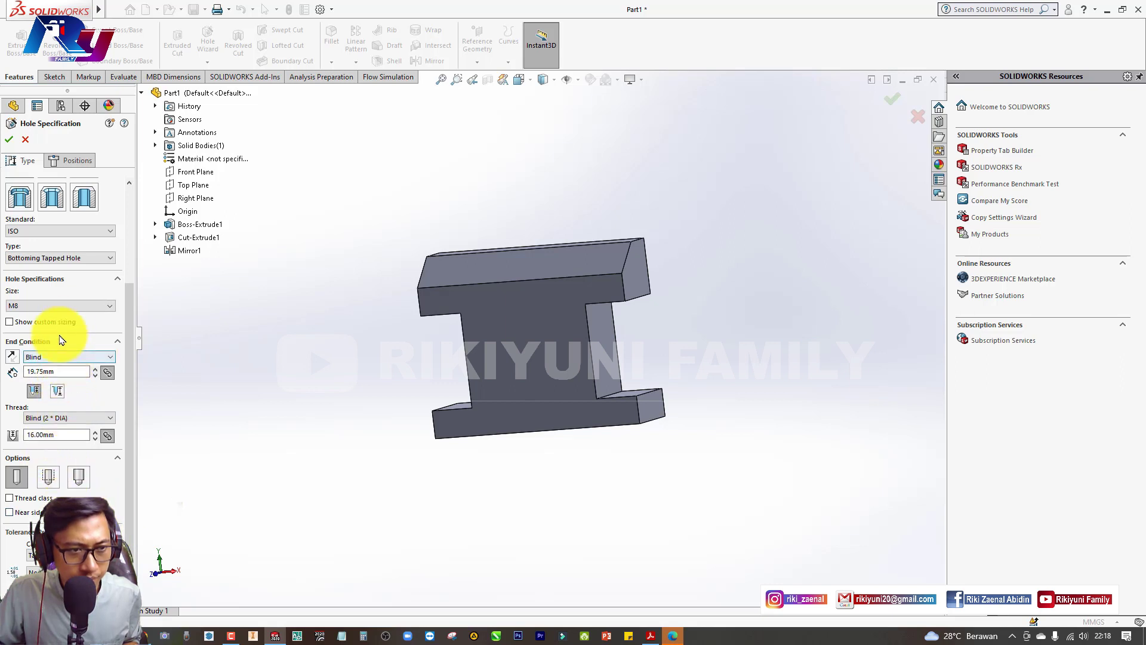
{"action": "double_click", "coordinate": [66, 371]}
{"action": "type", "text": "18"}
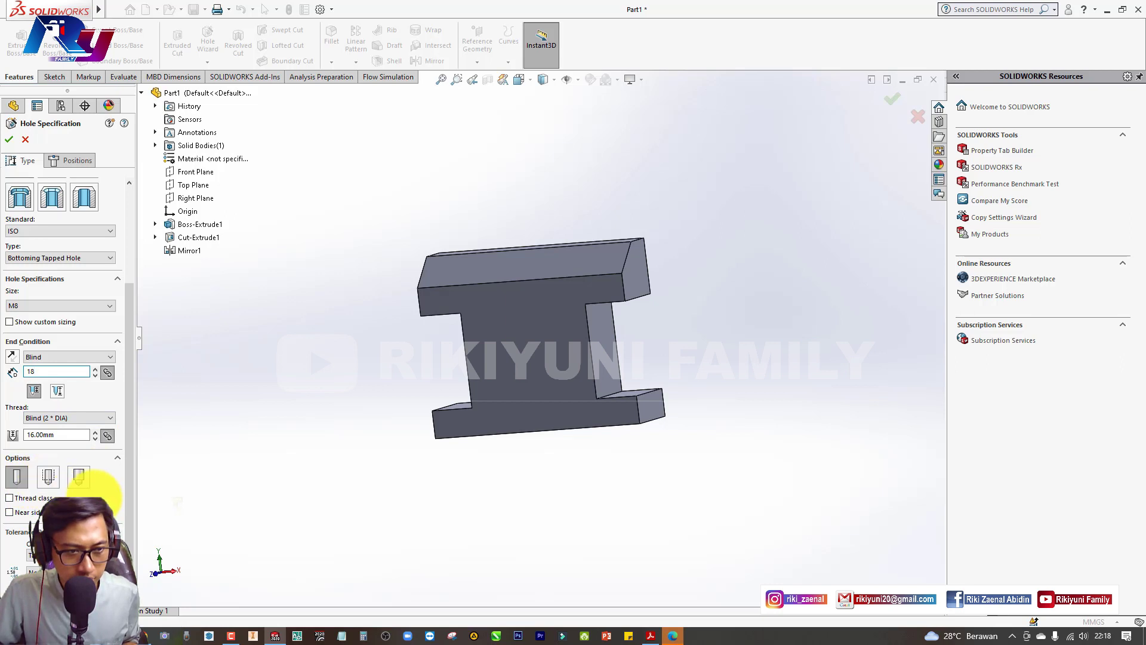
{"action": "left_click", "coordinate": [44, 499]}
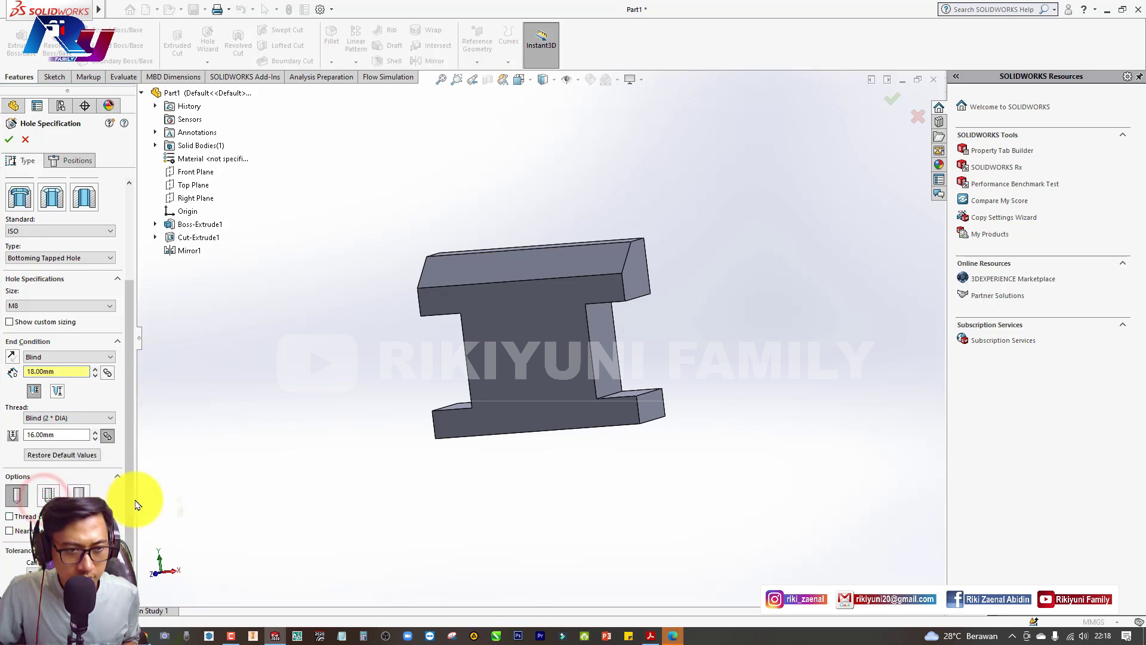
- Place the hole point on the jaw's inner notch face
{"action": "left_click", "coordinate": [75, 160]}
{"action": "left_click", "coordinate": [606, 365]}
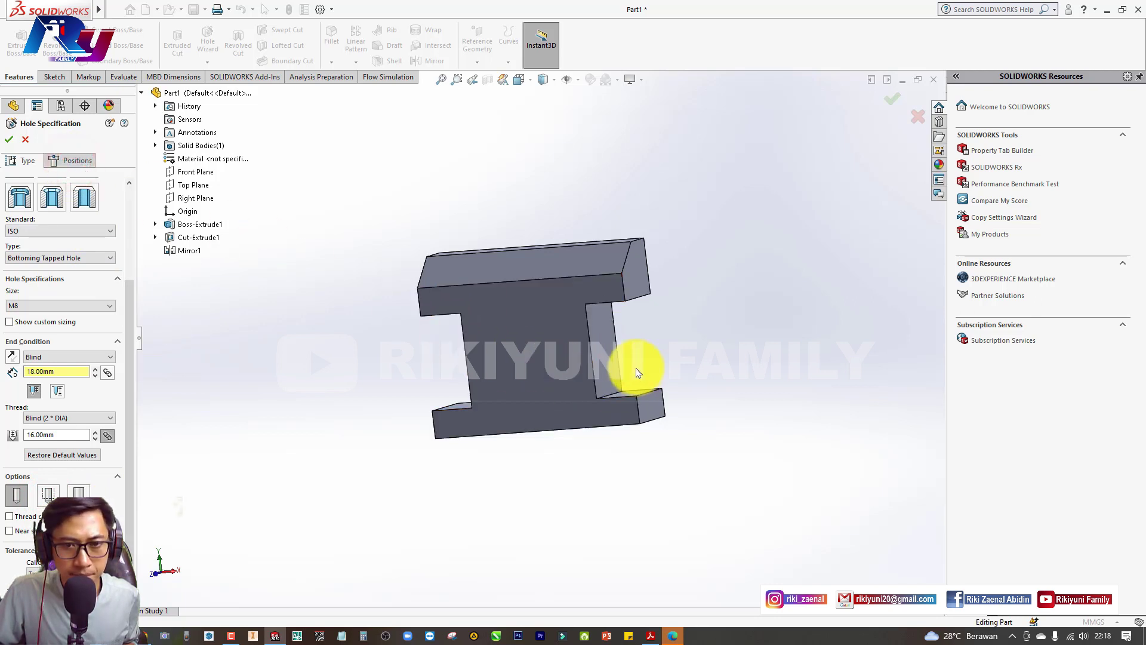
{"action": "left_click", "coordinate": [75, 160]}
{"action": "left_click", "coordinate": [603, 371]}
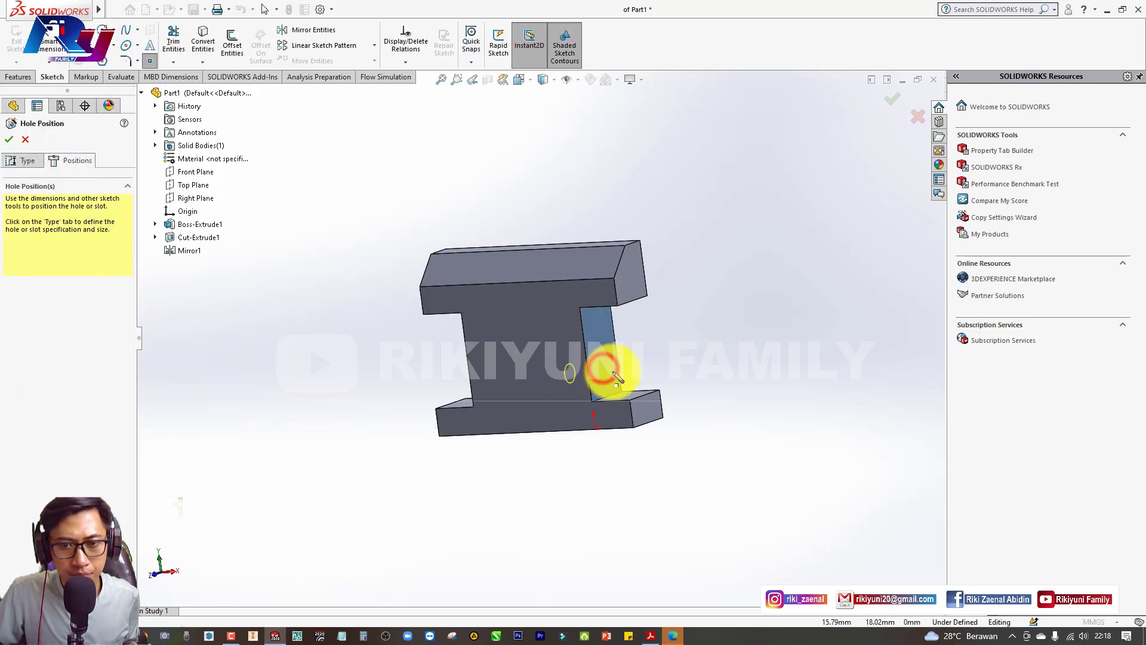
{"action": "left_click", "coordinate": [607, 359]}
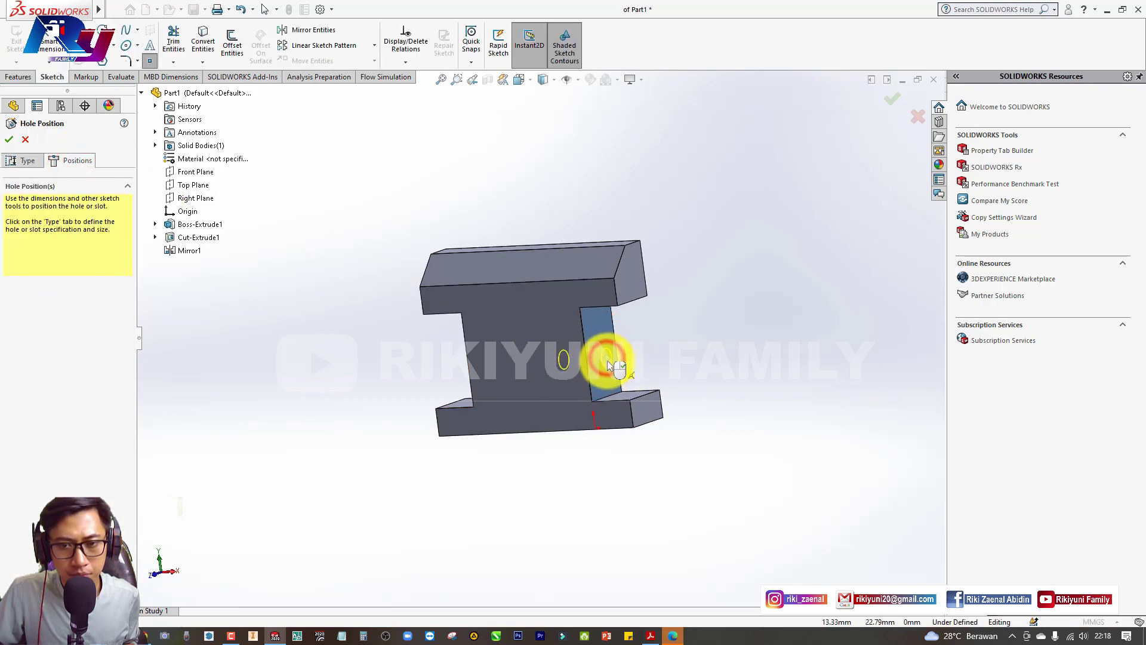
{"action": "middle_click_drag", "start_coordinate": [603, 352], "coordinate": [572, 381]}
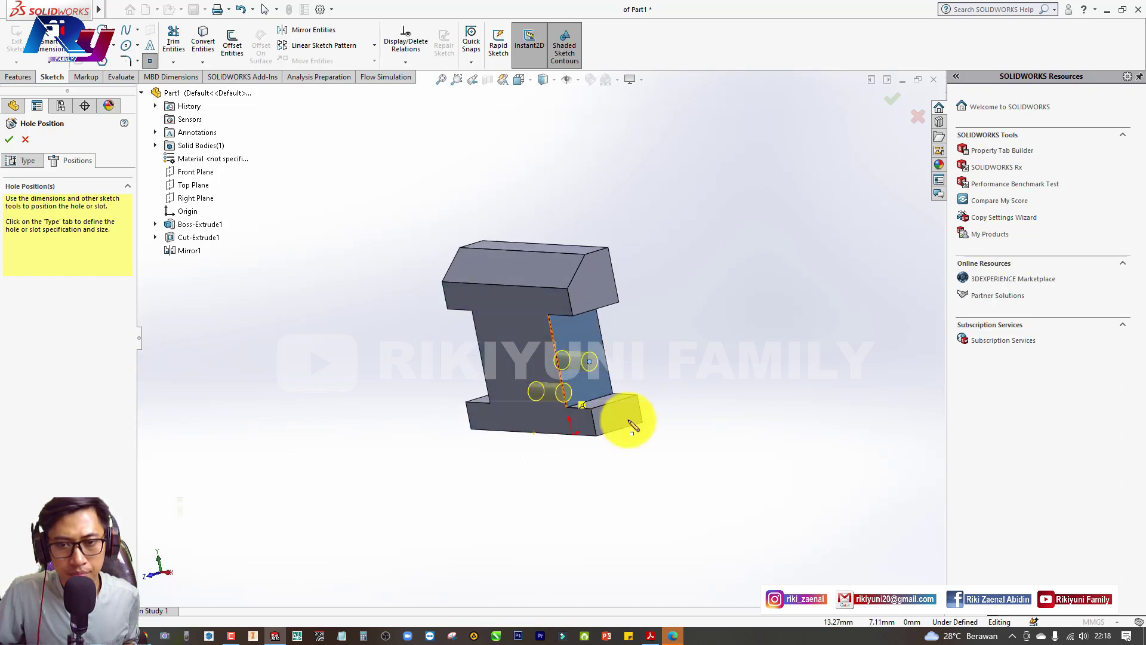
- Review the hole type settings, then reorient and zoom onto the hole face
{"action": "left_click", "coordinate": [28, 160]}
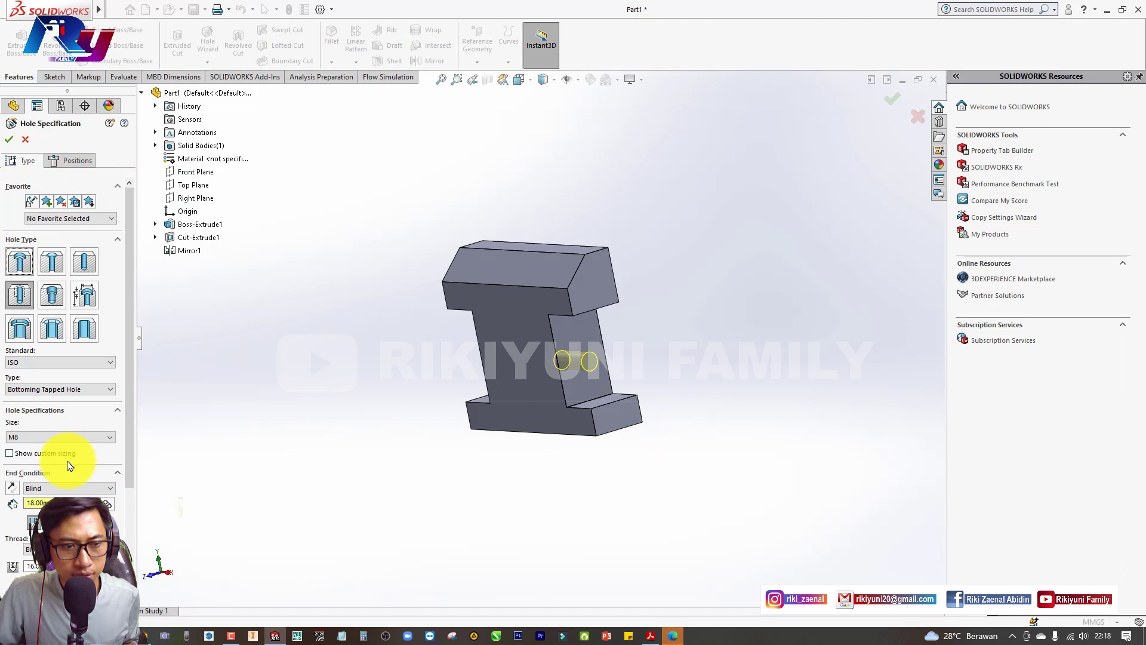
{"action": "scroll", "coordinate": [72, 471], "scroll_direction": "down", "scroll_amount": 3}
{"action": "scroll", "coordinate": [71, 488], "scroll_direction": "down", "scroll_amount": 1}
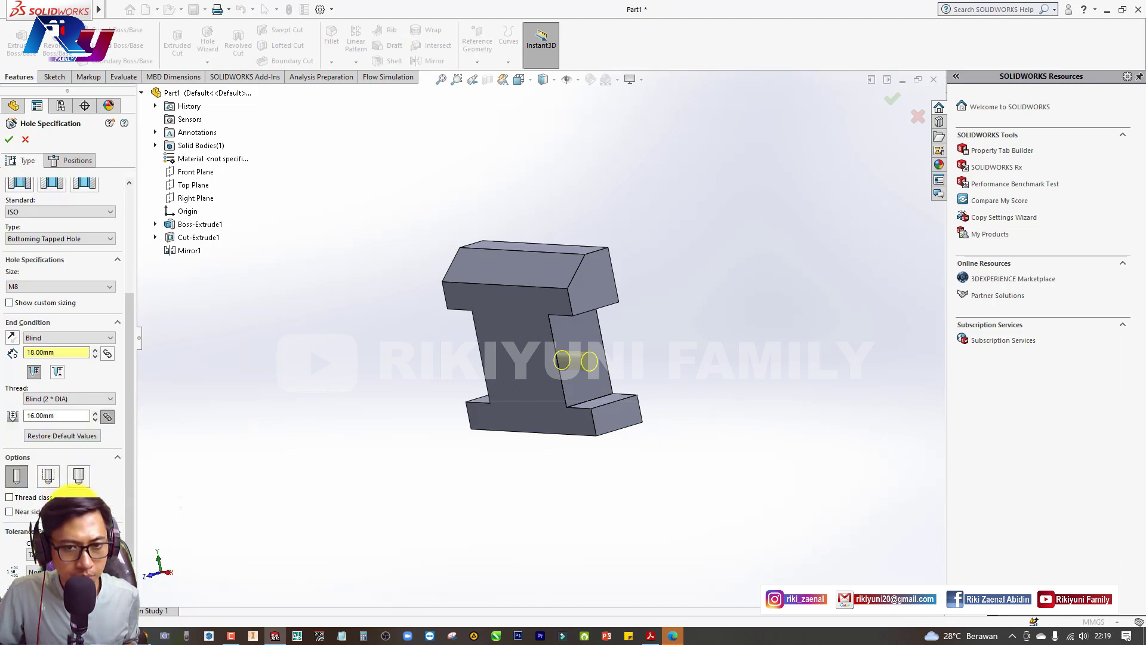
{"action": "scroll", "coordinate": [71, 490], "scroll_direction": "up", "scroll_amount": 3}
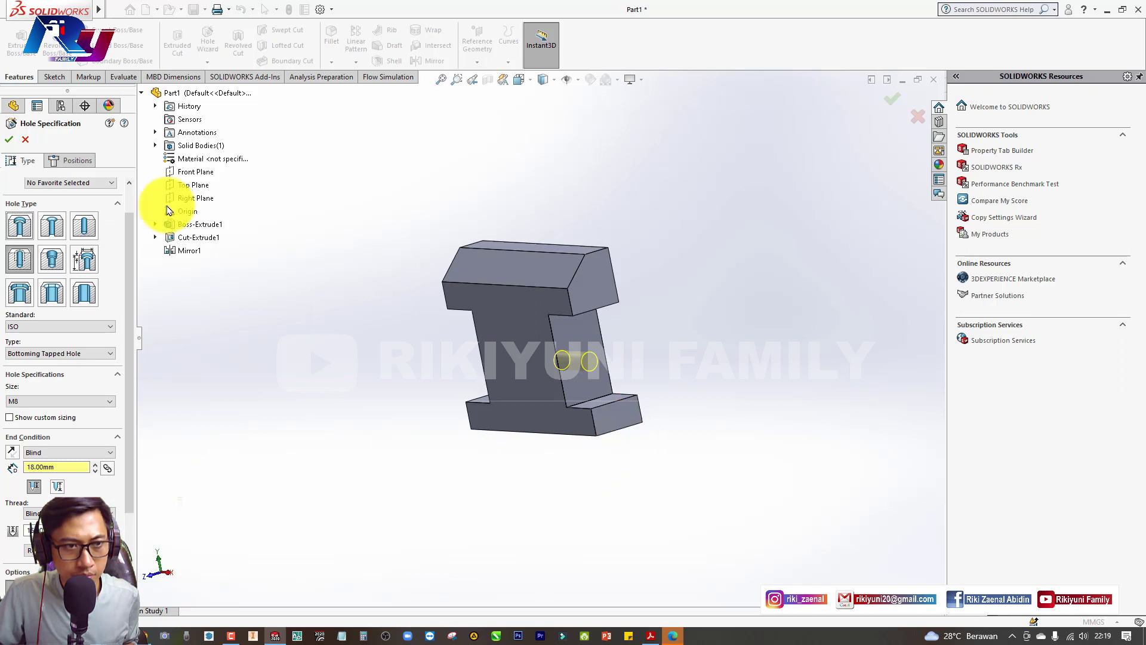
{"action": "left_click", "coordinate": [78, 160]}
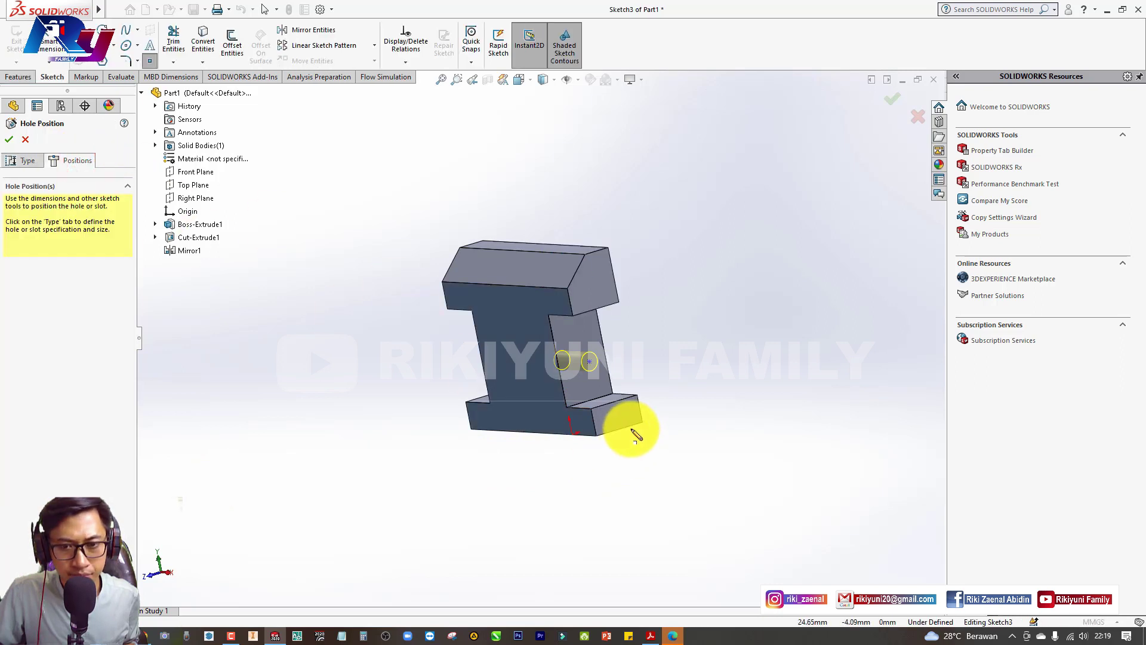
{"action": "mouse_move", "coordinate": [602, 442]}
{"action": "middle_mouse_down"}
{"action": "mouse_move", "coordinate": [614, 415]}
{"action": "mouse_move", "coordinate": [601, 384]}
{"action": "mouse_move", "coordinate": [603, 419]}
{"action": "mouse_move", "coordinate": [627, 409]}
{"action": "middle_mouse_up"}
{"action": "scroll", "coordinate": [591, 368], "scroll_direction": "down", "scroll_amount": 3}
{"action": "scroll", "coordinate": [533, 374], "scroll_direction": "down", "scroll_amount": 3}
{"action": "mouse_move", "coordinate": [533, 374]}
{"action": "middle_mouse_down"}
{"action": "mouse_move", "coordinate": [622, 348]}
{"action": "mouse_move", "coordinate": [525, 370]}
{"action": "mouse_move", "coordinate": [544, 439]}
{"action": "middle_mouse_up"}
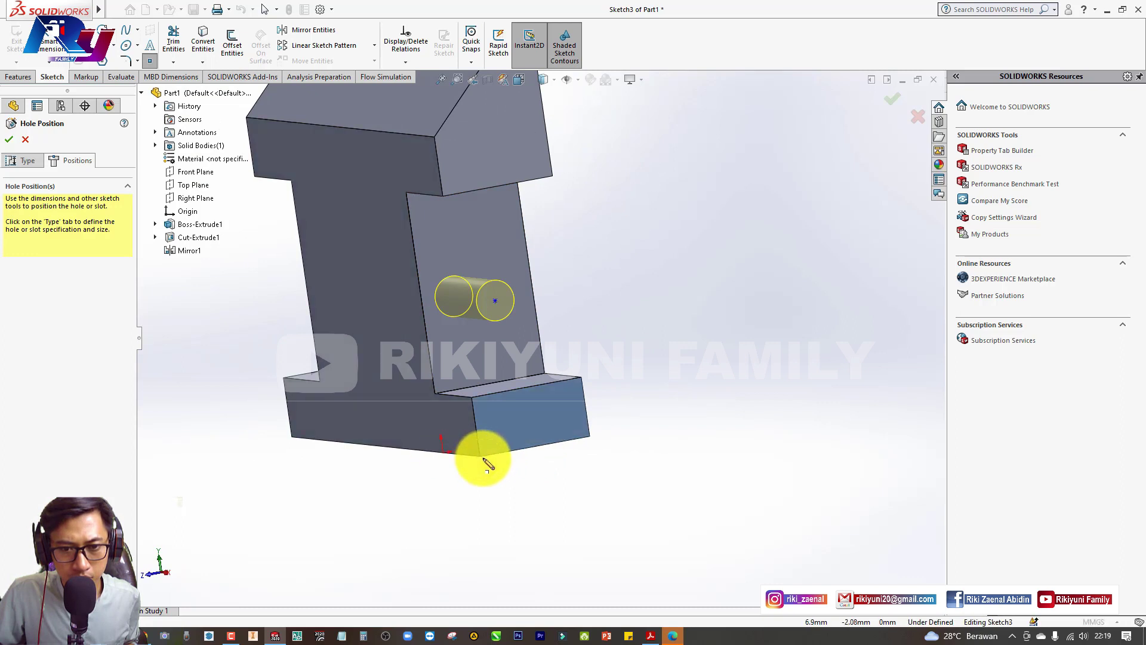
- Remove an extra hole point and switch the hole type to ISO Dowel Holes
{"action": "left_click", "coordinate": [533, 291]}
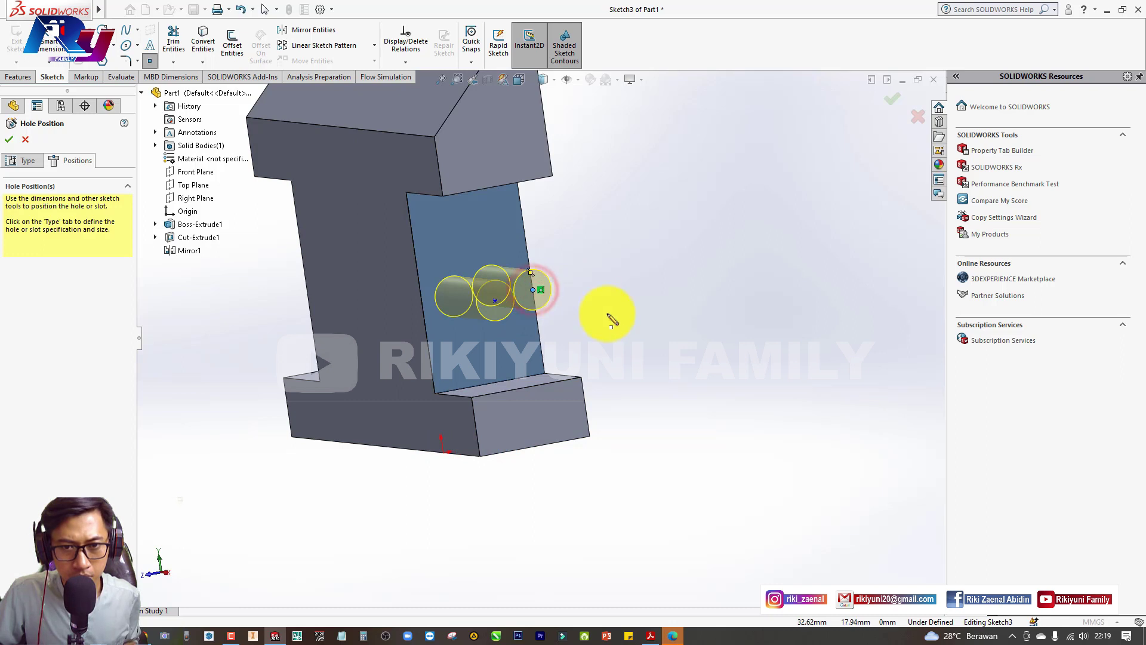
{"action": "key", "text": "ctrl+z"}
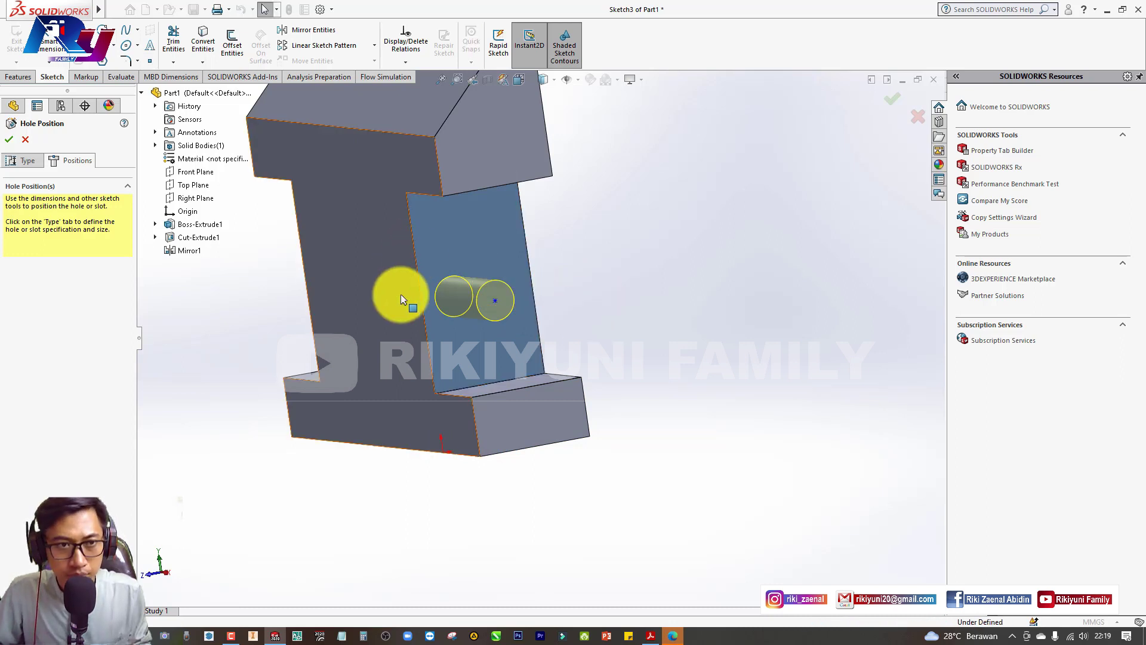
{"action": "left_click", "coordinate": [23, 160]}
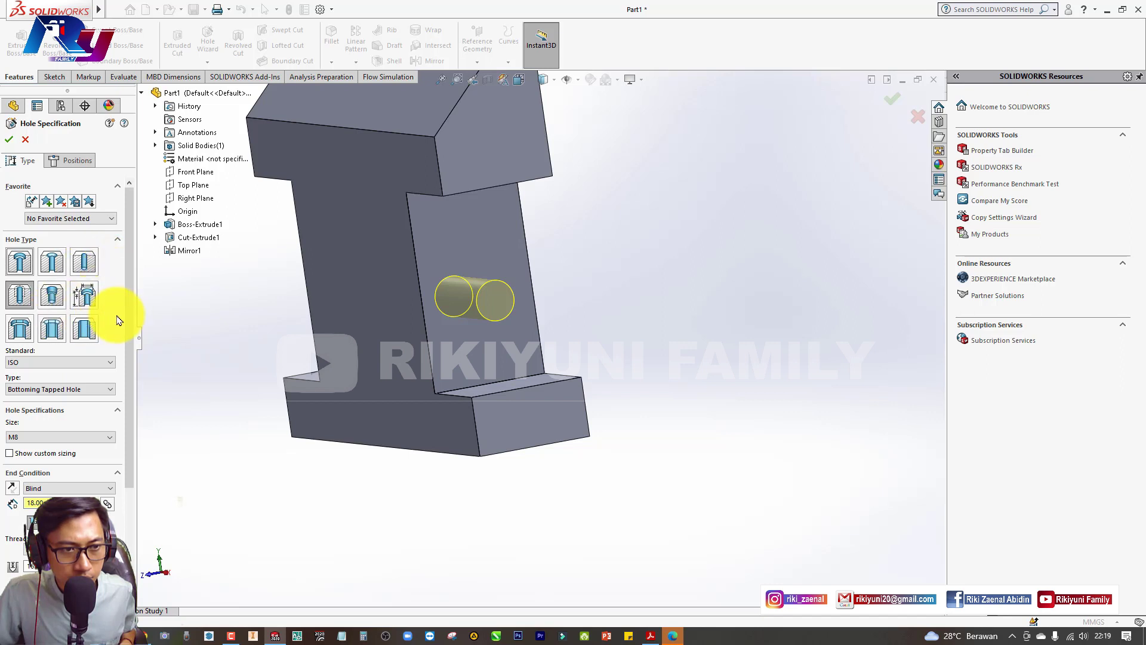
{"action": "left_click", "coordinate": [84, 261]}
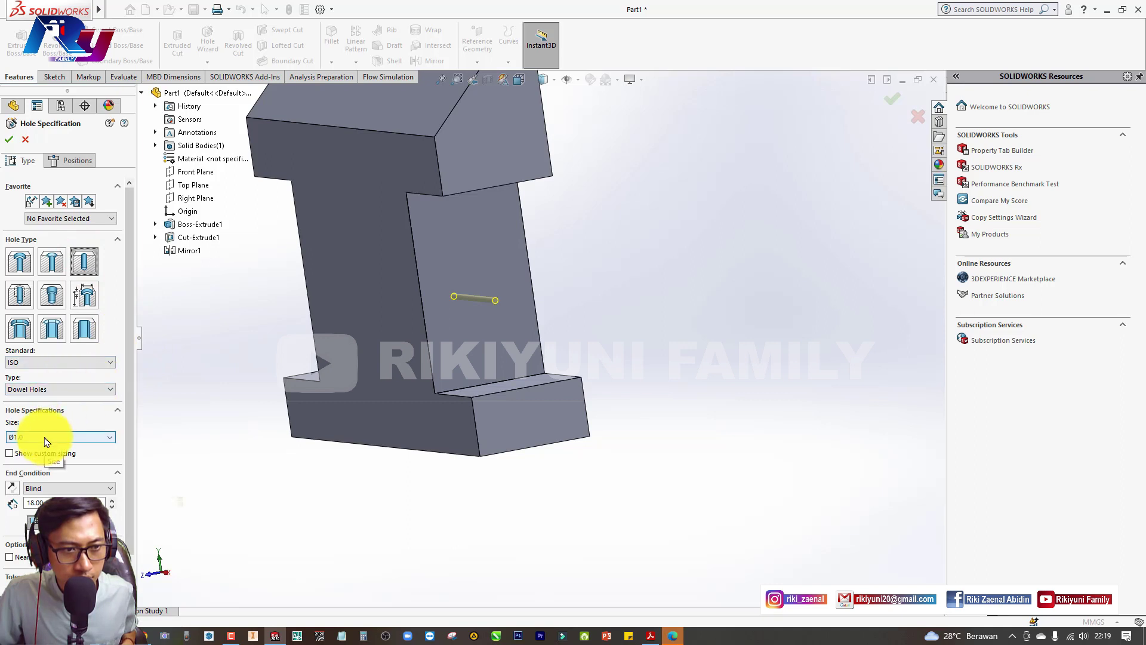
- Make the hole an ISO Tap Drills hole sized M8, 18 mm blind
{"action": "left_click", "coordinate": [57, 389]}
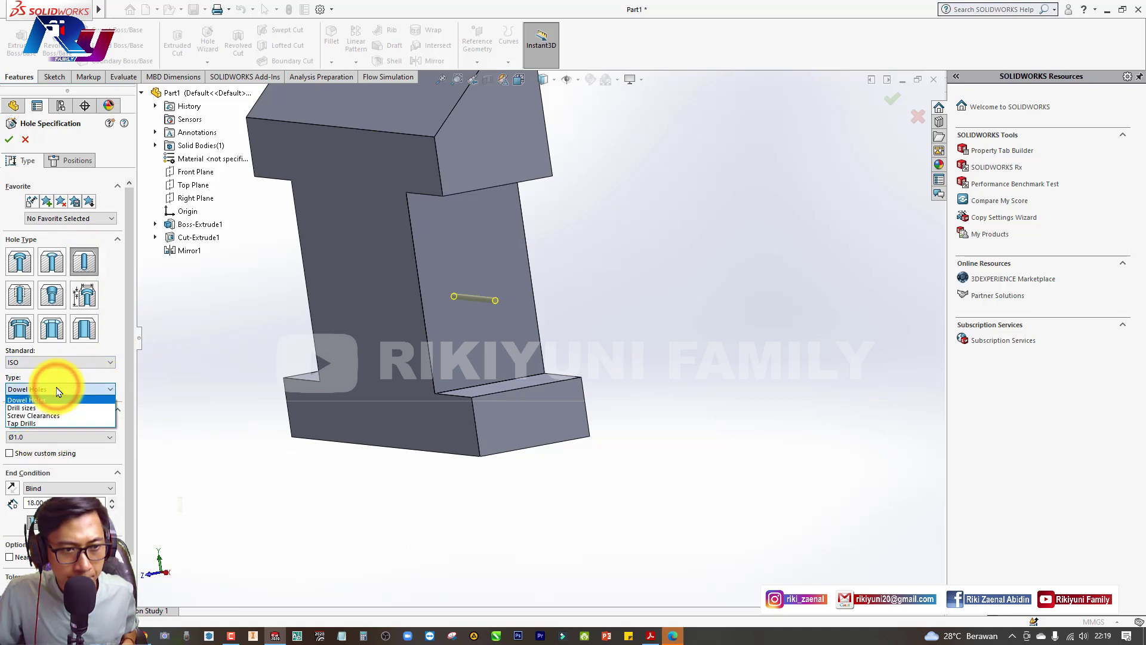
{"action": "left_click", "coordinate": [43, 423]}
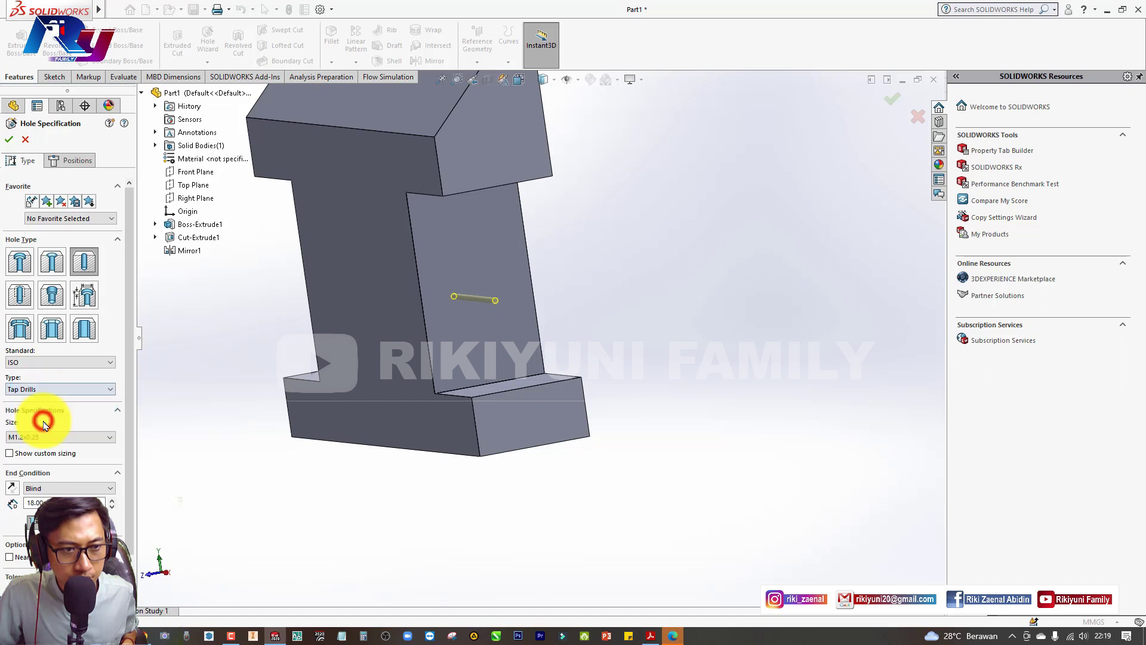
{"action": "left_click", "coordinate": [41, 435]}
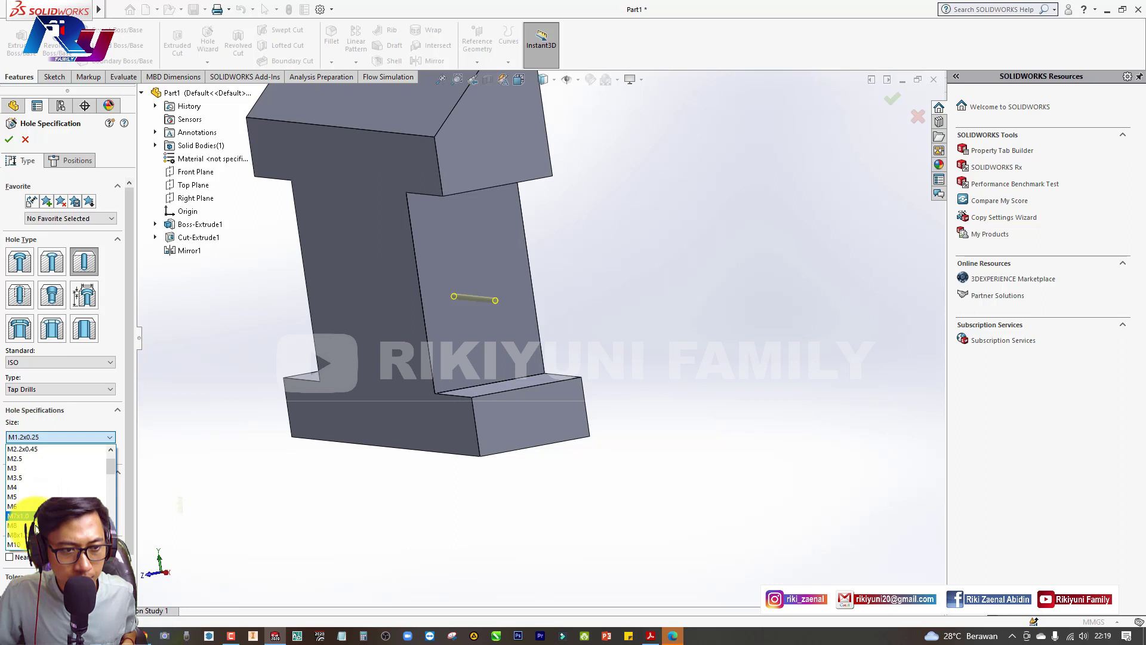
{"action": "left_click", "coordinate": [18, 525]}
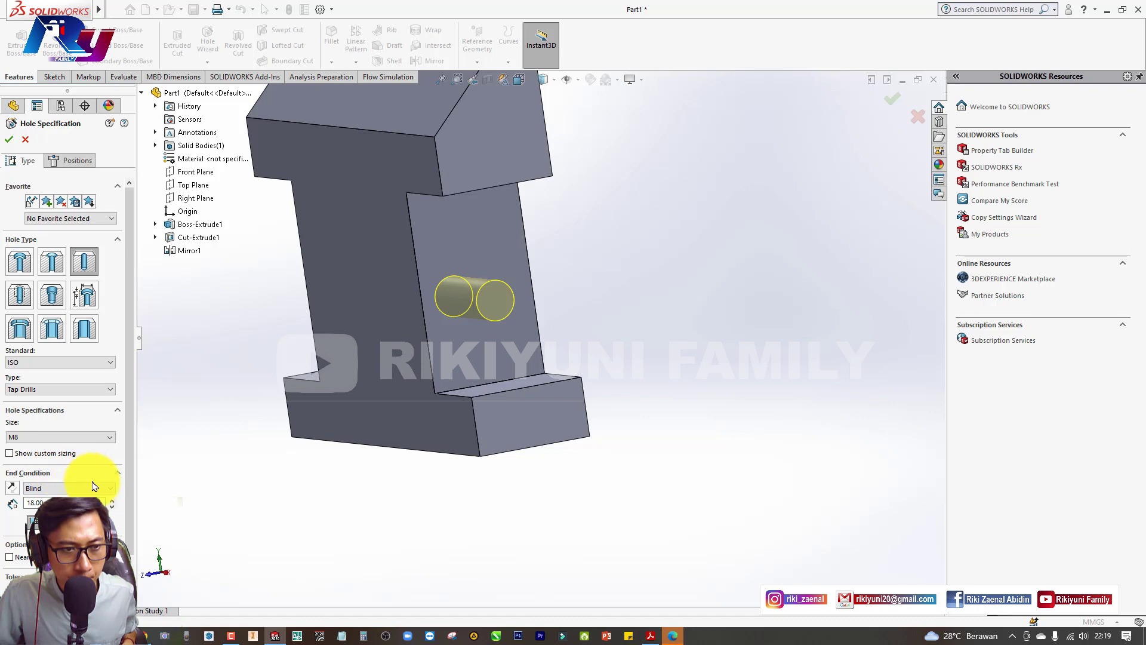
{"action": "scroll", "coordinate": [93, 486], "scroll_direction": "down", "scroll_amount": 2}
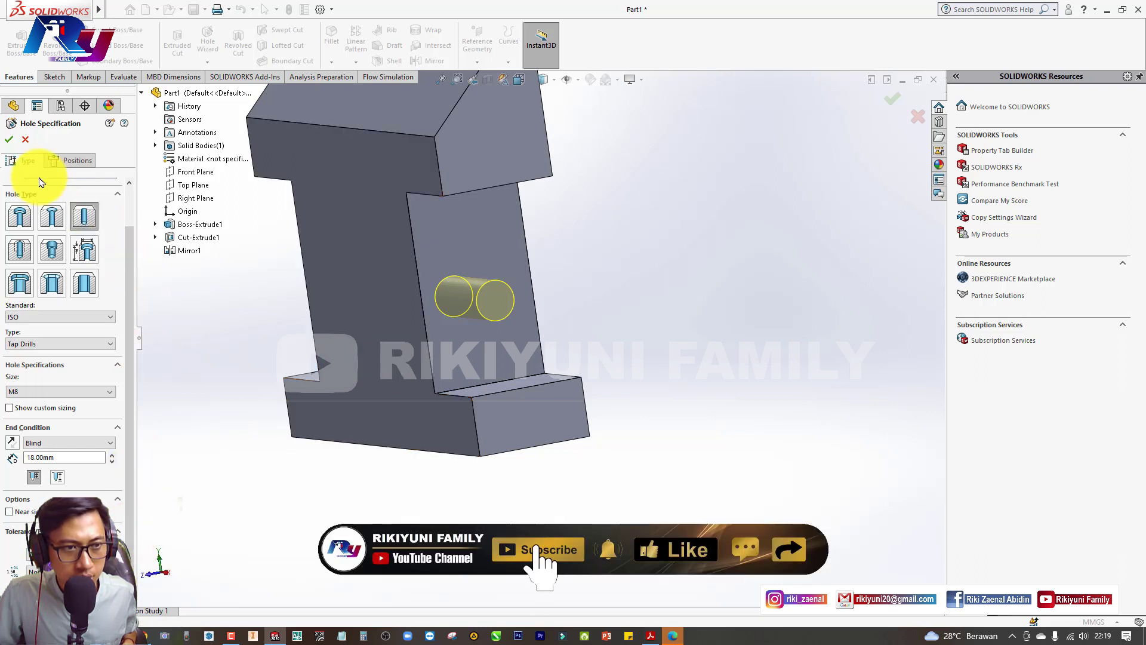
- Create the Tap Drill for M8 Tap1 hole and reopen it for editing at its position sketch
{"action": "left_click", "coordinate": [9, 139]}
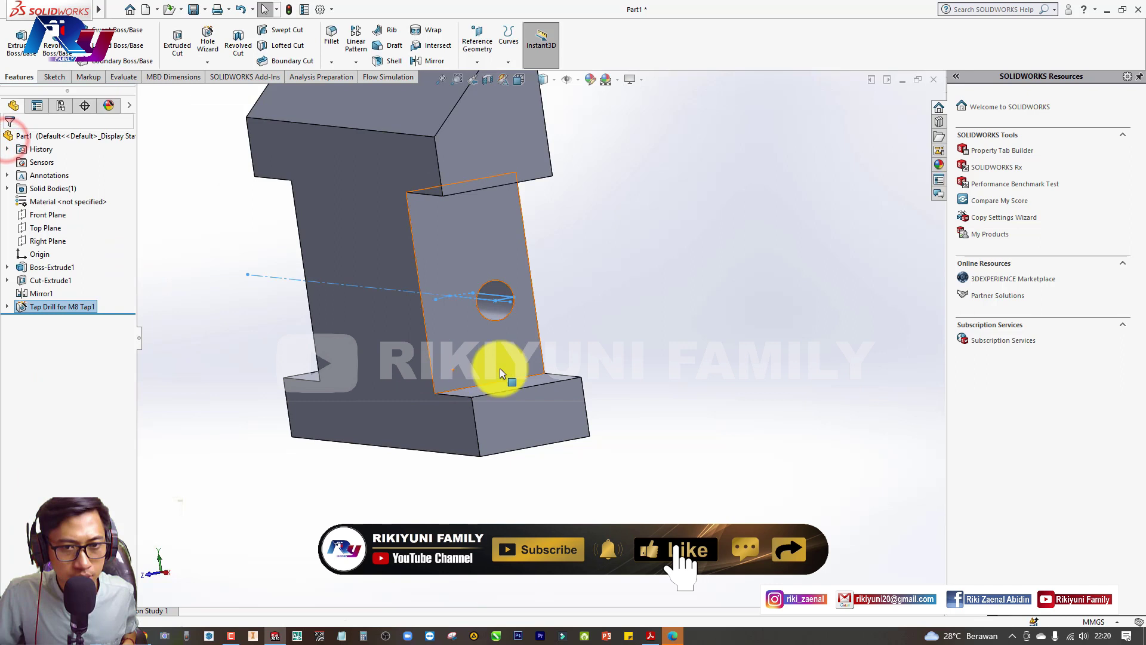
{"action": "mouse_move", "coordinate": [583, 346]}
{"action": "middle_mouse_down"}
{"action": "mouse_move", "coordinate": [505, 376]}
{"action": "mouse_move", "coordinate": [525, 353]}
{"action": "middle_mouse_up"}
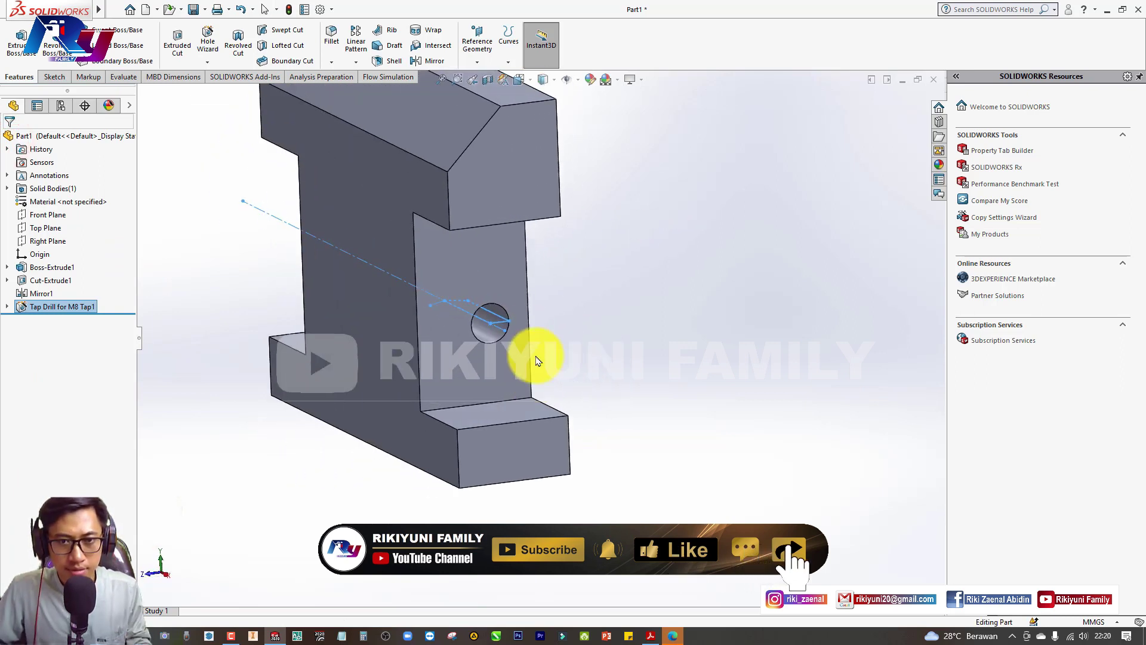
{"action": "left_click", "coordinate": [491, 324]}
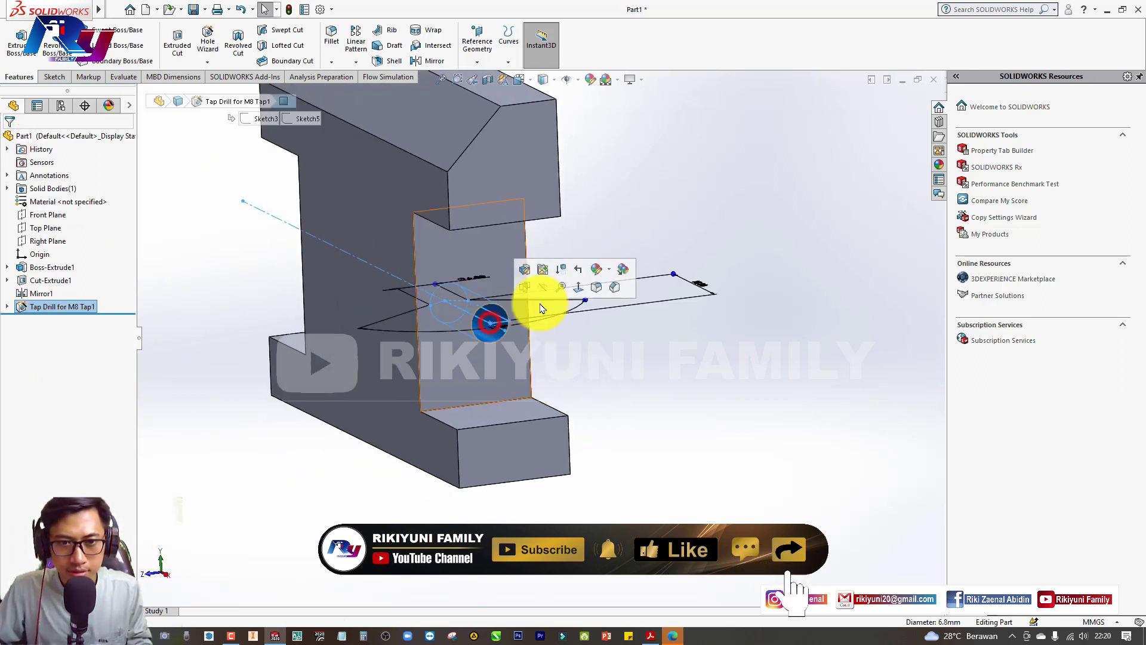
{"action": "left_click", "coordinate": [525, 267]}
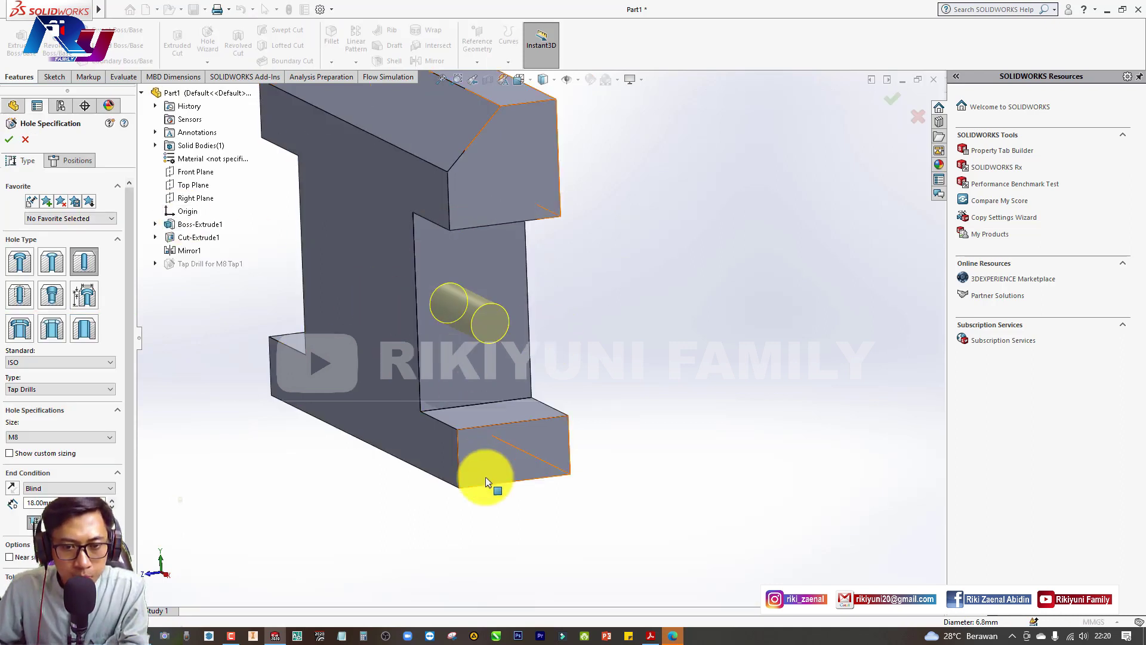
{"action": "left_click", "coordinate": [516, 486]}
{"action": "left_click", "coordinate": [64, 160]}
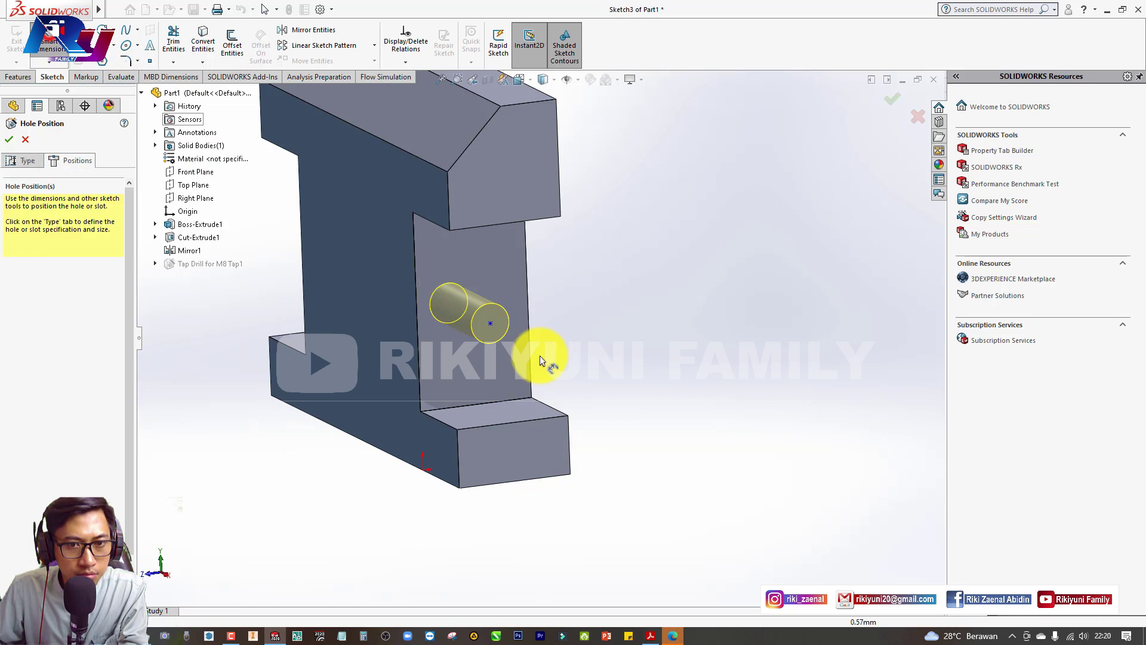
- Dimension the hole centre 22 mm up from the bottom edge
{"action": "left_click", "coordinate": [513, 481]}
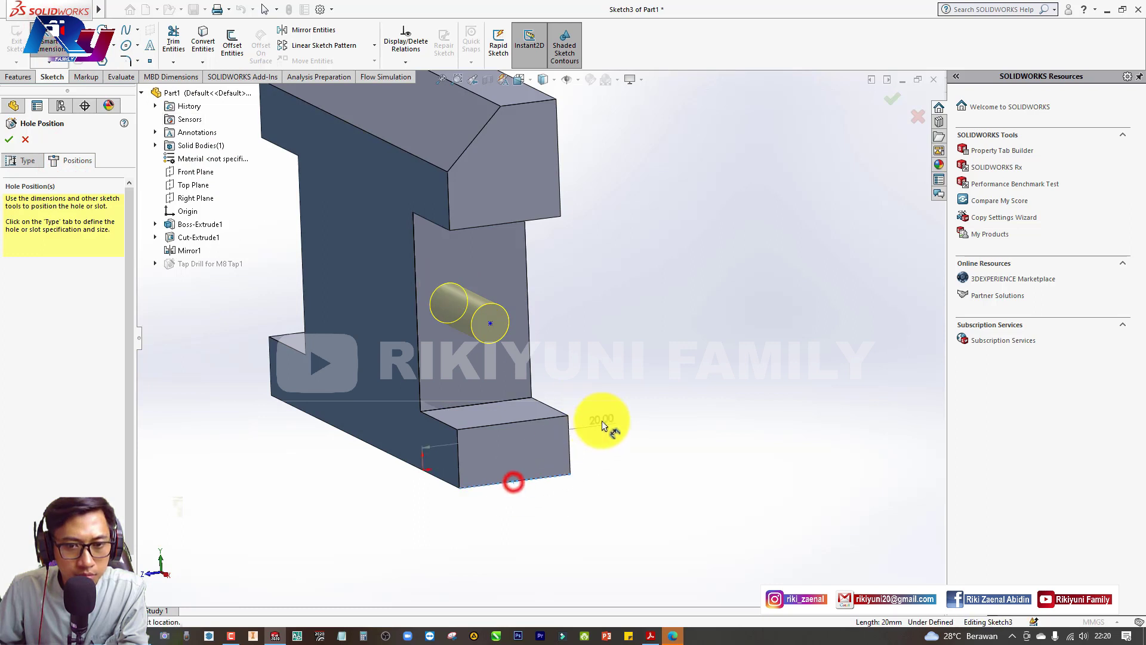
{"action": "left_click", "coordinate": [490, 323]}
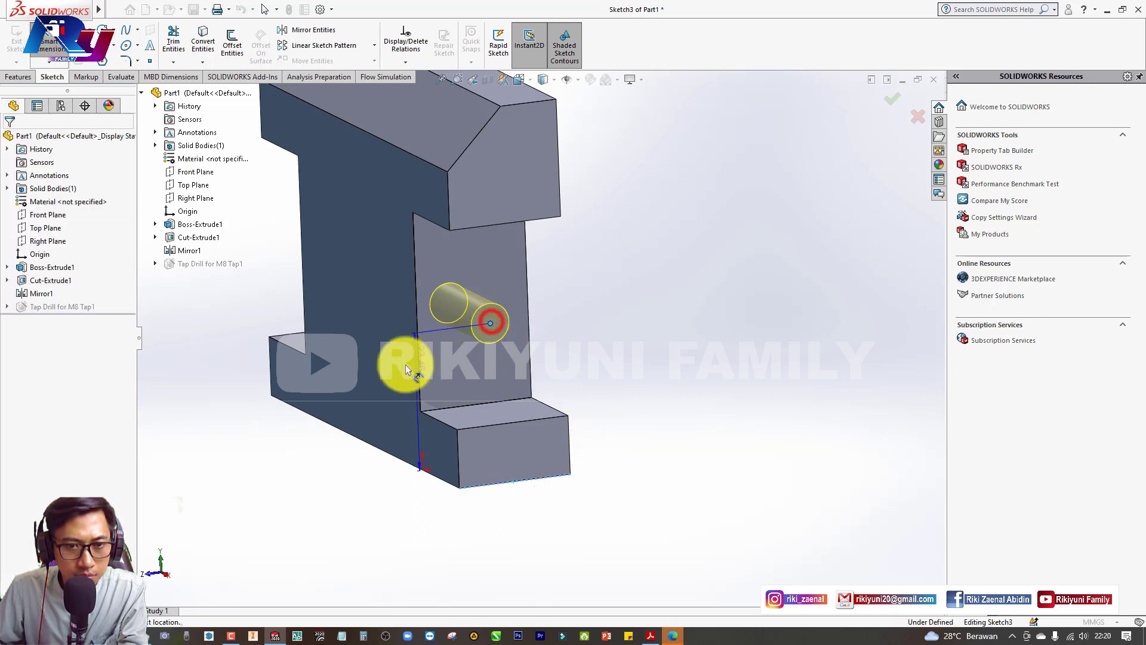
{"action": "left_click", "coordinate": [672, 371]}
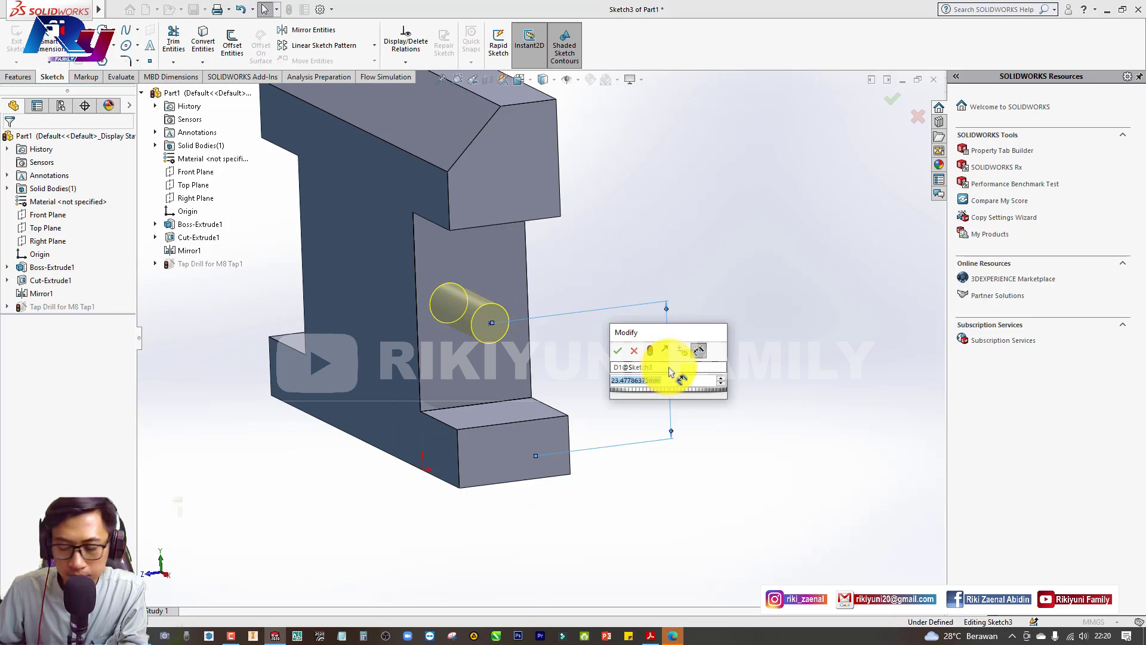
{"action": "type", "text": "22"}
{"action": "key", "text": "Return"}
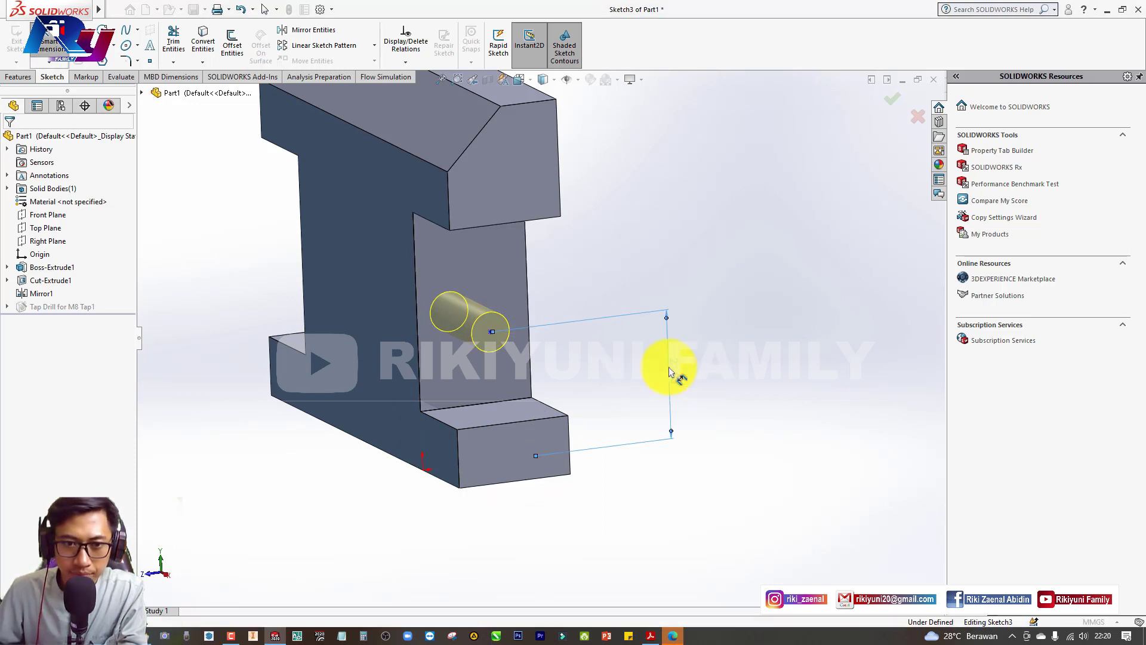
- Dimension the hole centre from the vertical side edge, then check the RAGUM drawing
{"action": "left_click", "coordinate": [528, 319]}
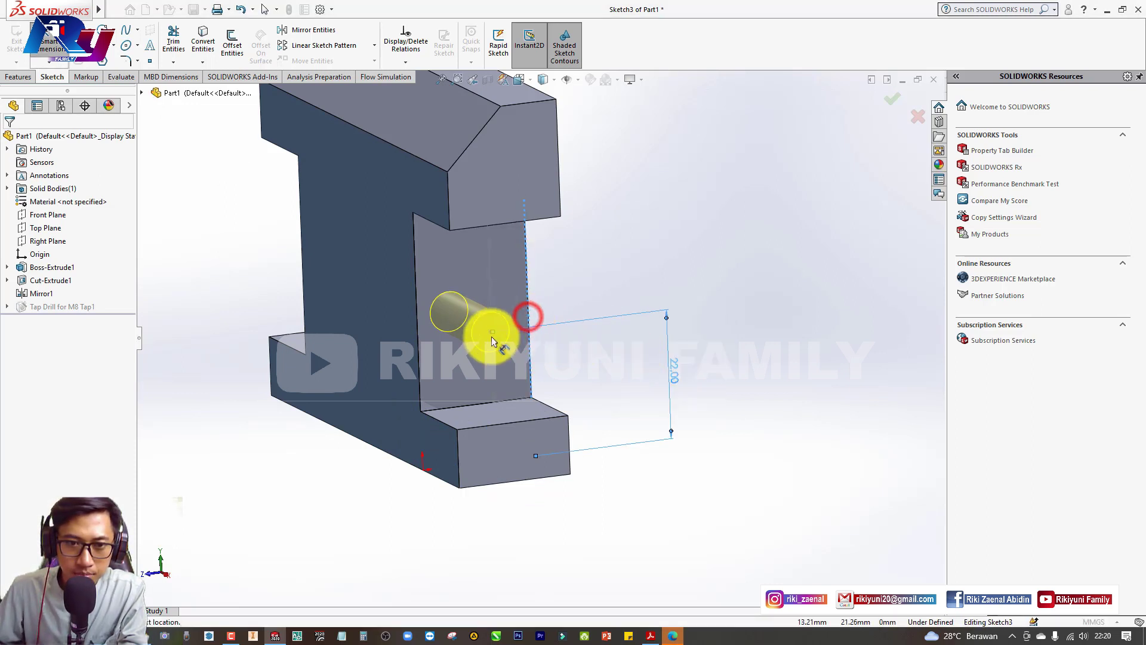
{"action": "left_click", "coordinate": [492, 334]}
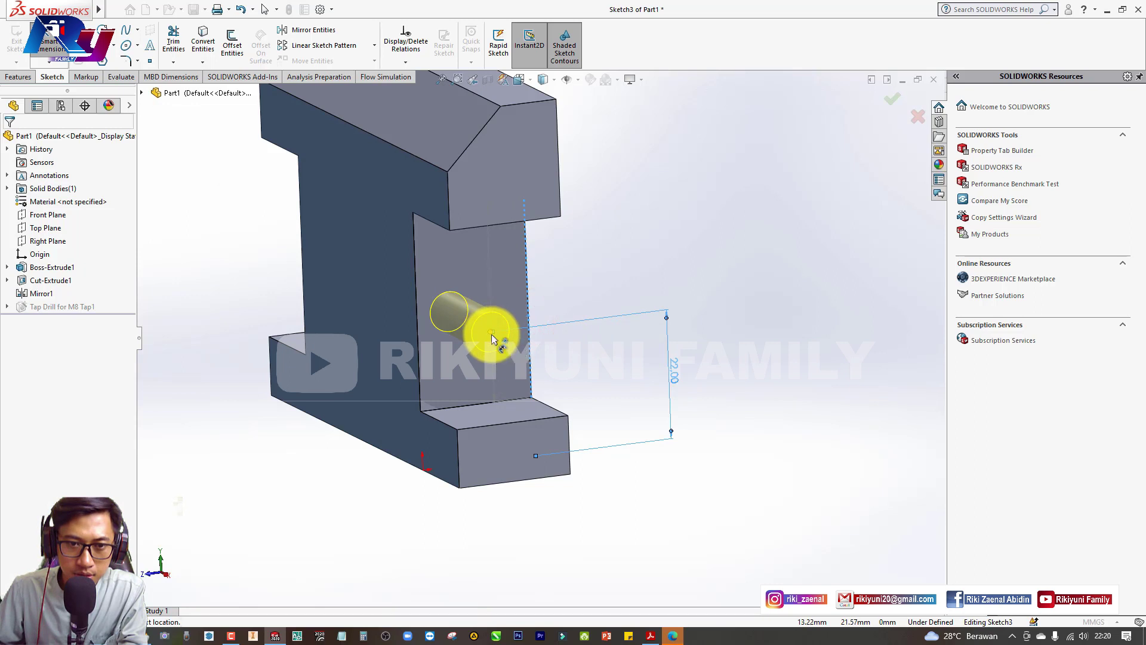
{"action": "left_click", "coordinate": [597, 366]}
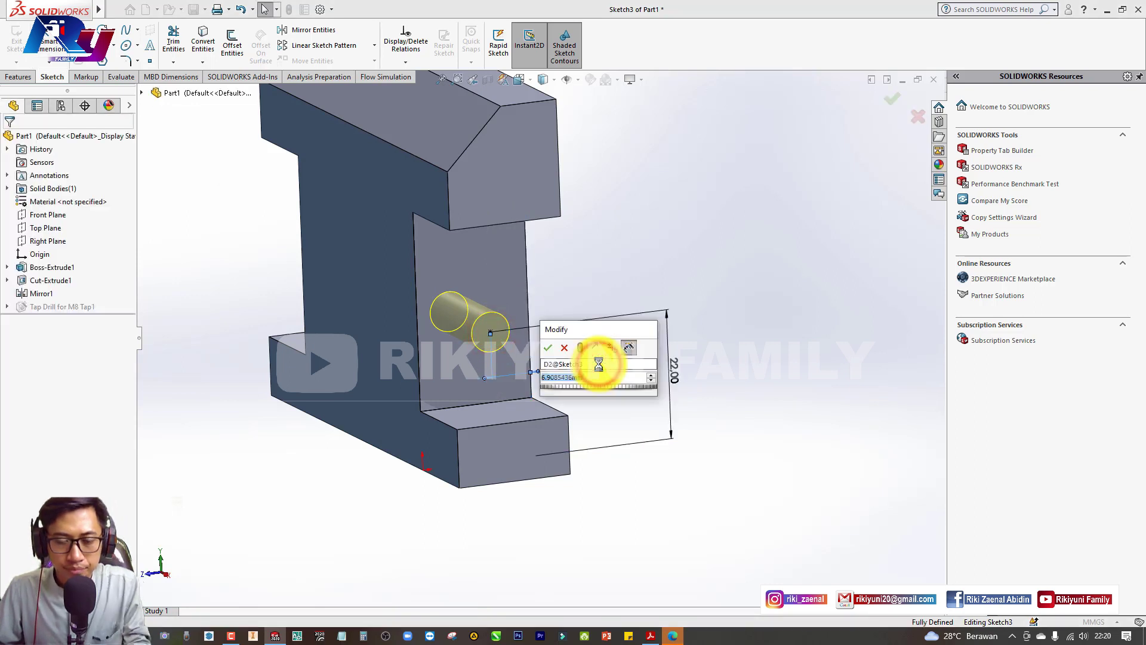
{"action": "key", "text": "alt+Tab"}
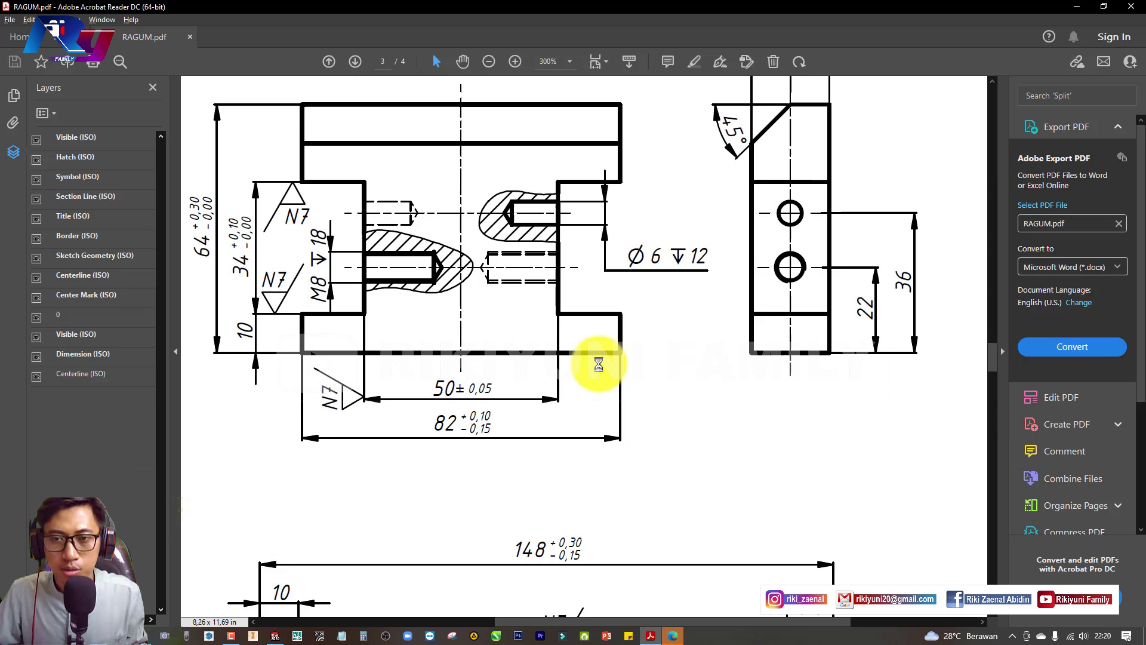
- Set the M8 hole's side-edge distance to 10 mm, as read from the RAGUM drawing
{"action": "scroll", "coordinate": [800, 249], "scroll_direction": "up", "scroll_amount": 2}
{"action": "scroll", "coordinate": [800, 250], "scroll_direction": "up", "scroll_amount": 1}
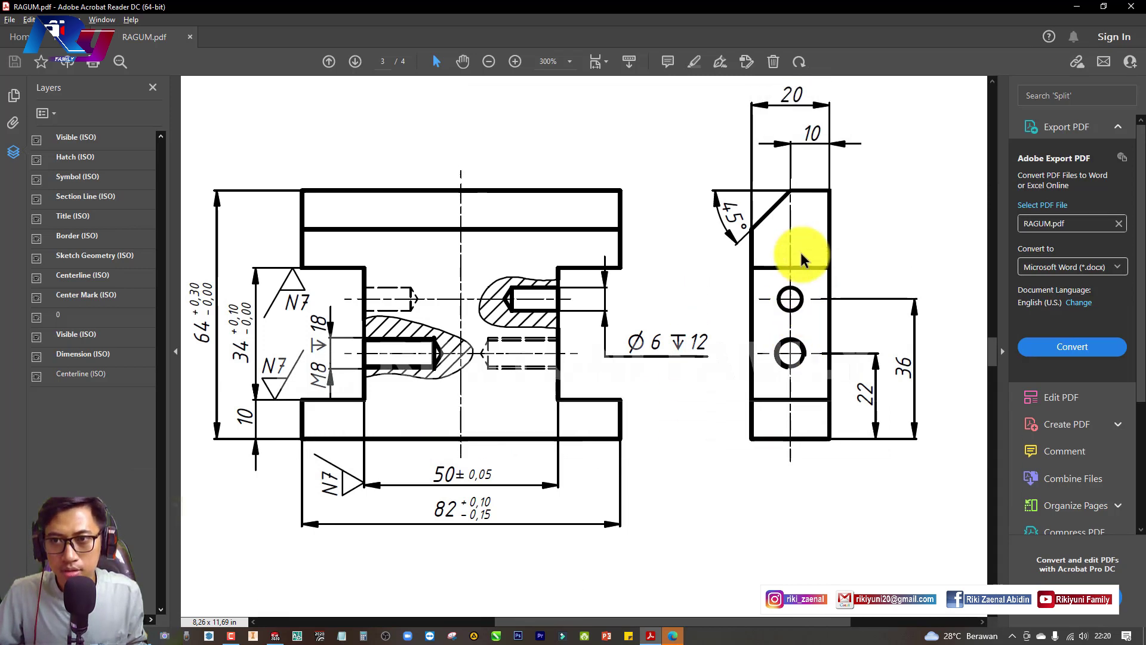
{"action": "key", "text": "alt+Tab"}
{"action": "type", "text": "0"}
{"action": "key", "text": "Return"}
- Recheck the drawing and finish the M8 tap-drill hole feature
{"action": "mouse_move", "coordinate": [622, 379]}
{"action": "middle_mouse_down"}
{"action": "mouse_move", "coordinate": [479, 346]}
{"action": "mouse_move", "coordinate": [620, 369]}
{"action": "mouse_move", "coordinate": [569, 360]}
{"action": "middle_mouse_up"}
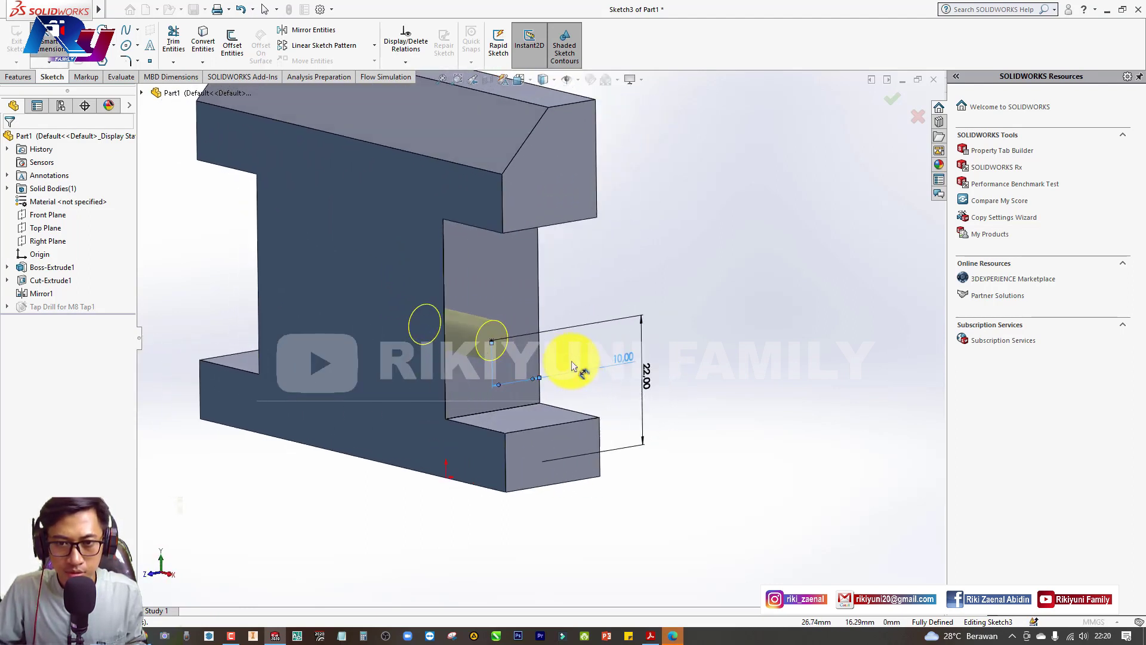
{"action": "key", "text": "alt+Tab"}
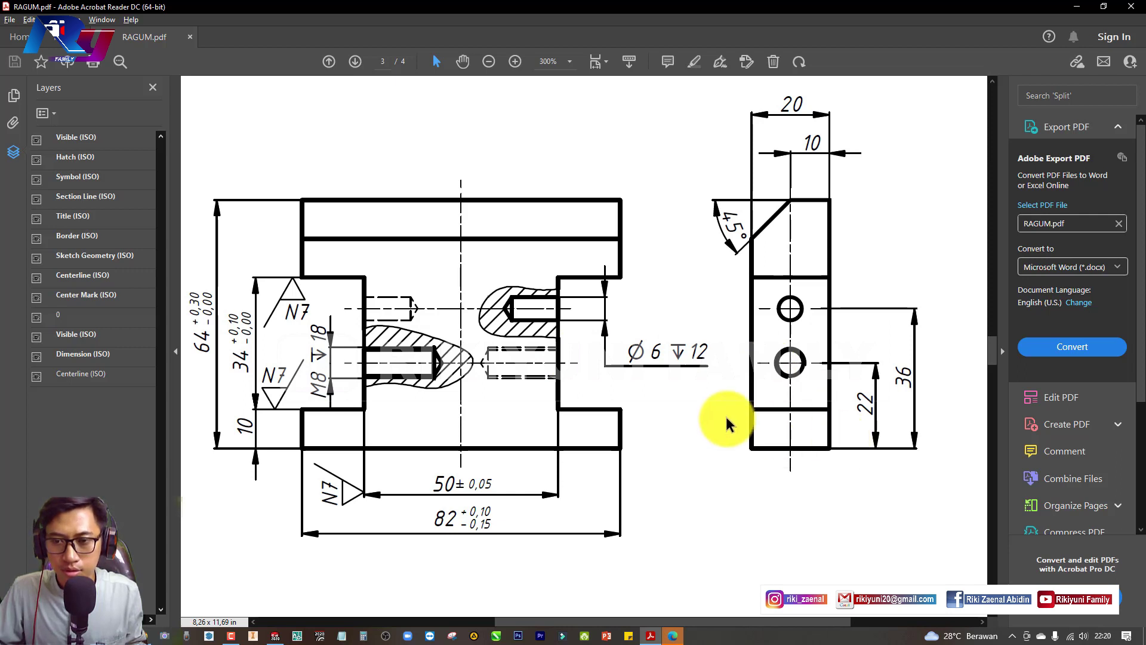
{"action": "key", "text": "alt+Tab"}
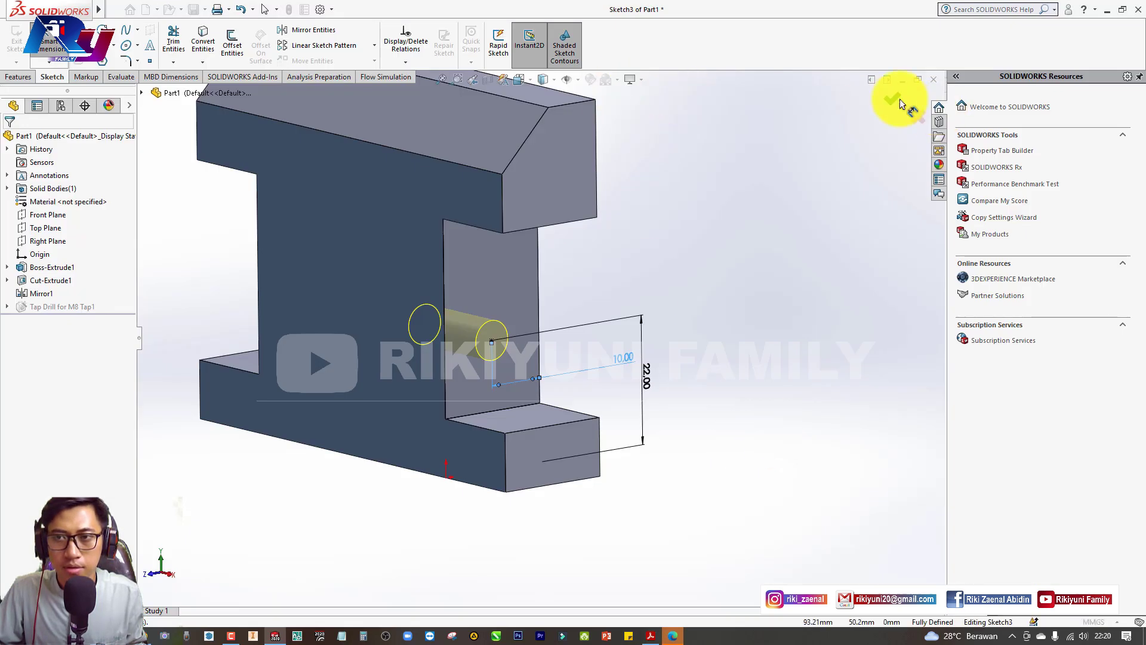
{"action": "left_click", "coordinate": [891, 103]}
- Inspect the finished M8 hole on the jaw face, then start a second Hole Wizard feature
{"action": "mouse_move", "coordinate": [655, 321]}
{"action": "middle_mouse_down"}
{"action": "mouse_move", "coordinate": [507, 353]}
{"action": "mouse_move", "coordinate": [586, 372]}
{"action": "middle_mouse_up"}
{"action": "left_click", "coordinate": [520, 335]}
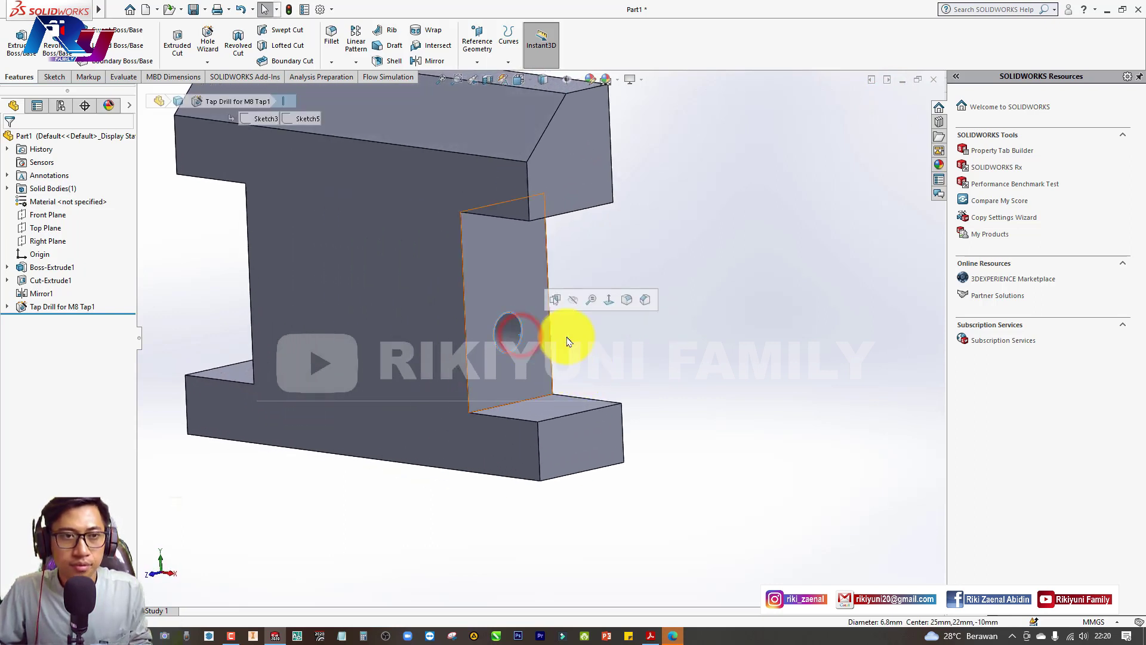
{"action": "left_click", "coordinate": [709, 367]}
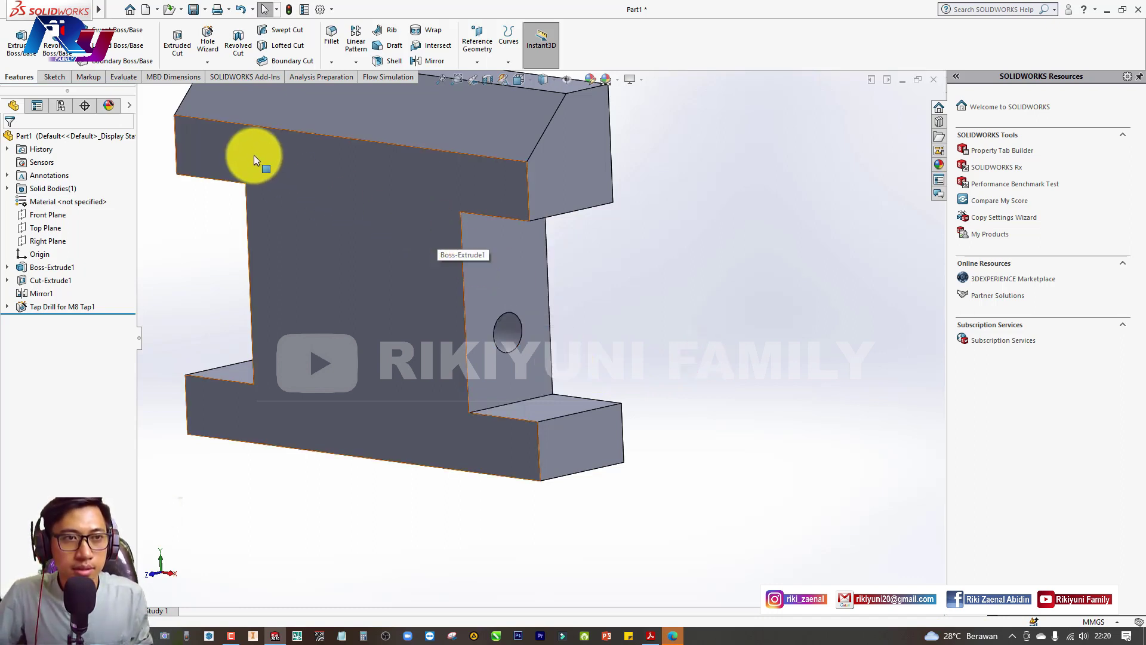
{"action": "left_click", "coordinate": [651, 311]}
{"action": "left_click", "coordinate": [603, 332]}
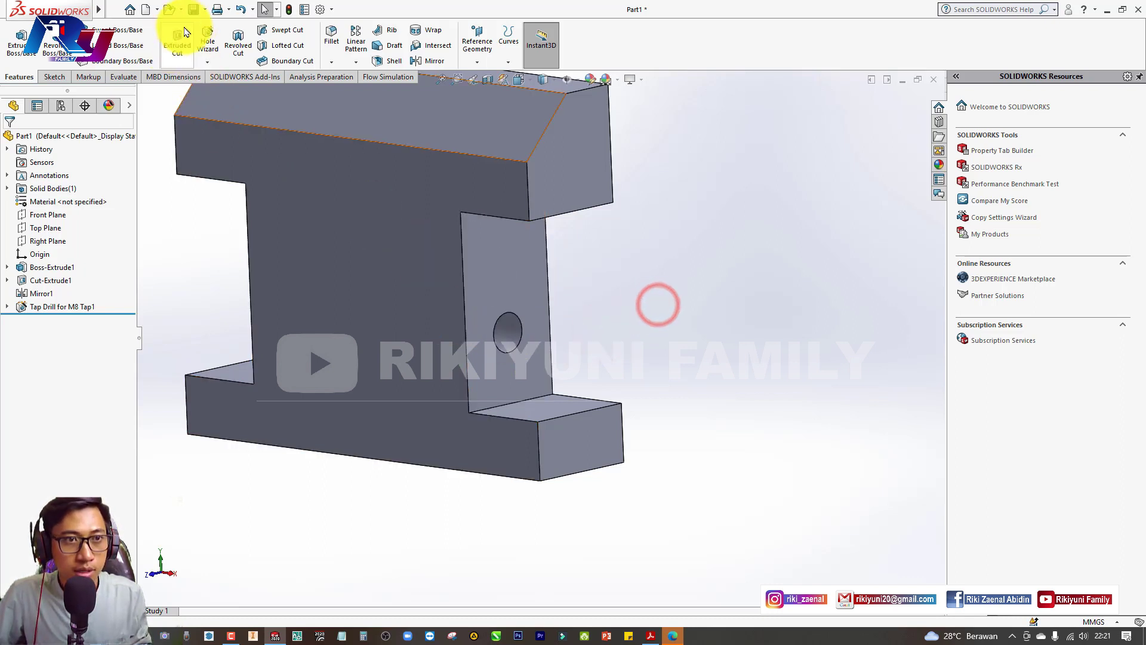
{"action": "left_click", "coordinate": [200, 38]}
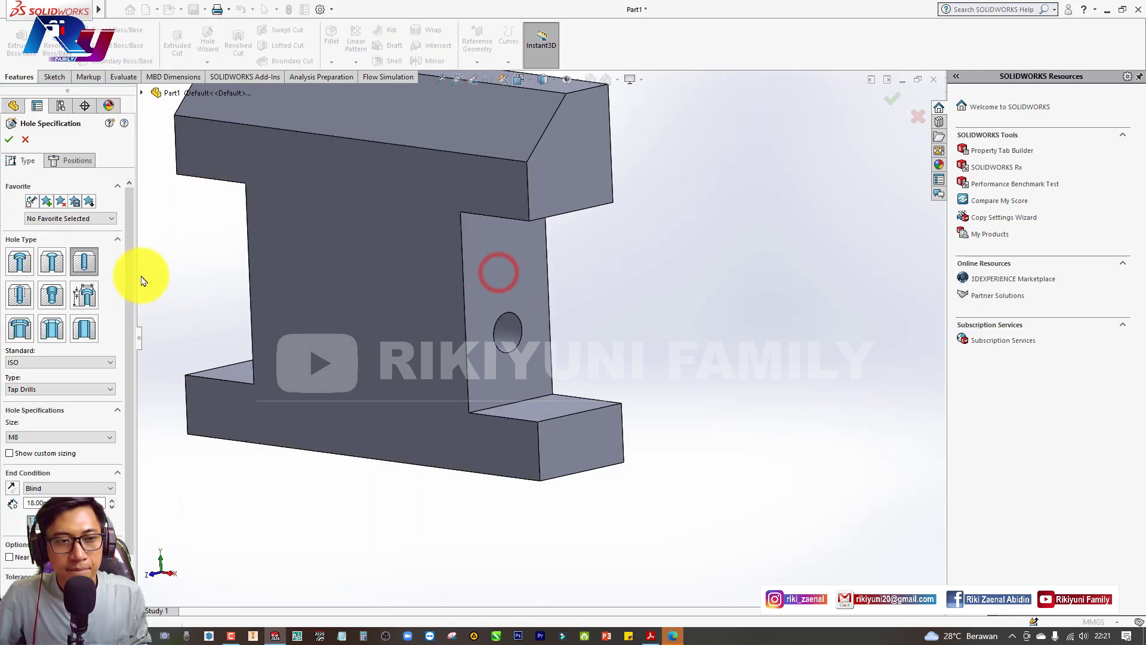
- Place the second hole's centre point on the jaw face, checking the RAGUM drawing
{"action": "left_click", "coordinate": [75, 161]}
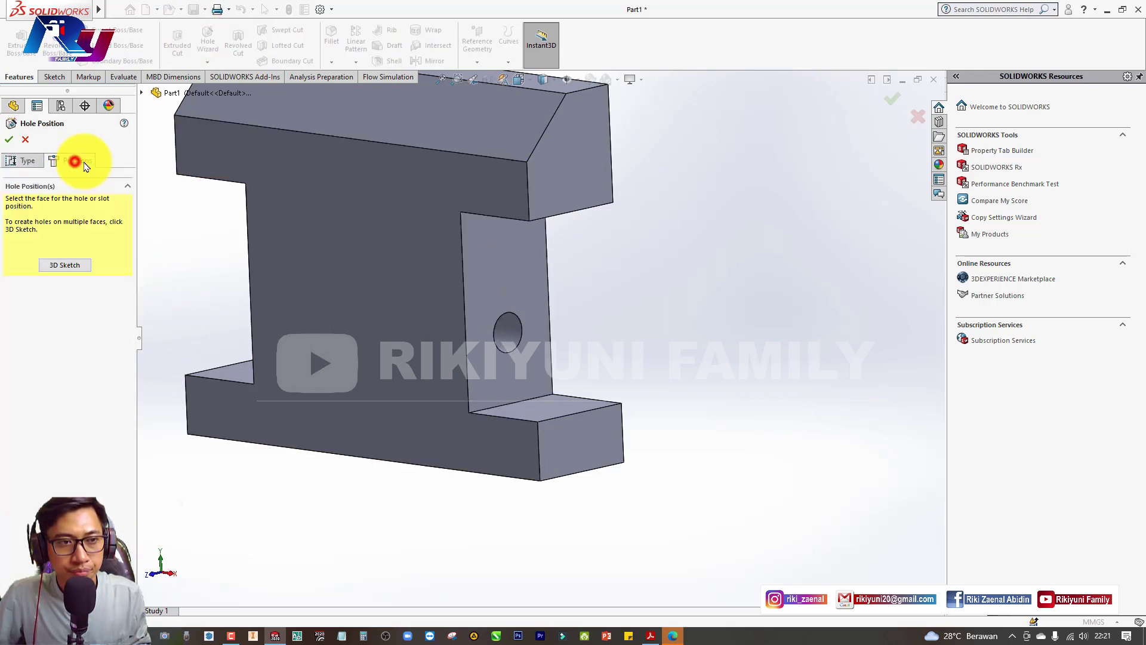
{"action": "left_click", "coordinate": [512, 260]}
{"action": "left_click", "coordinate": [264, 245]}
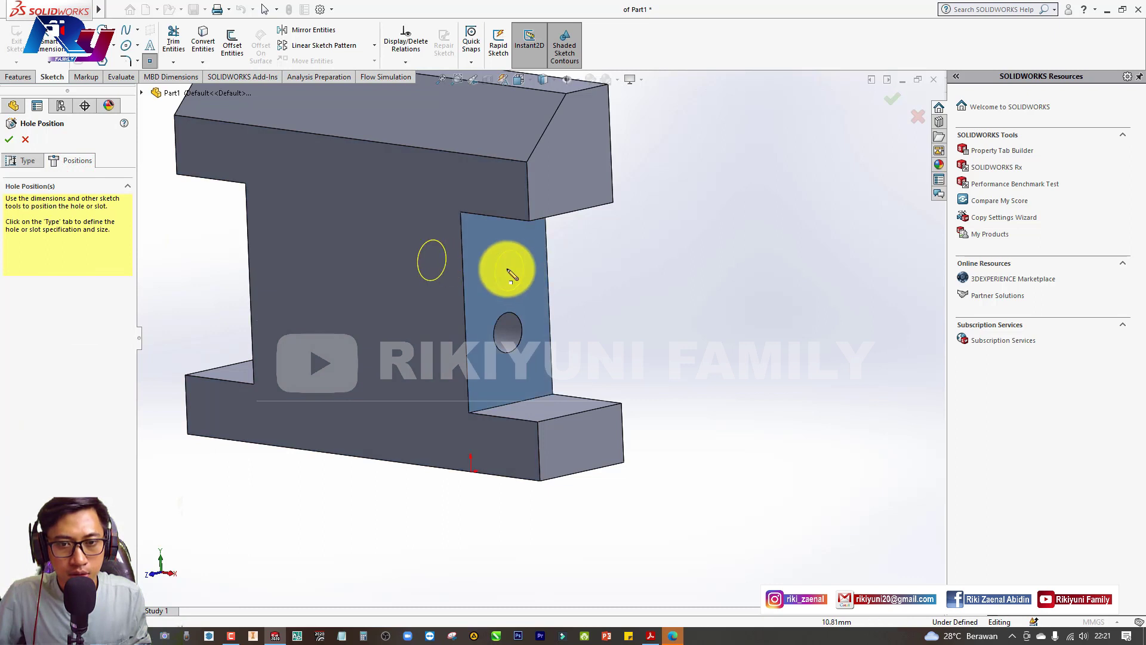
{"action": "left_click", "coordinate": [507, 269]}
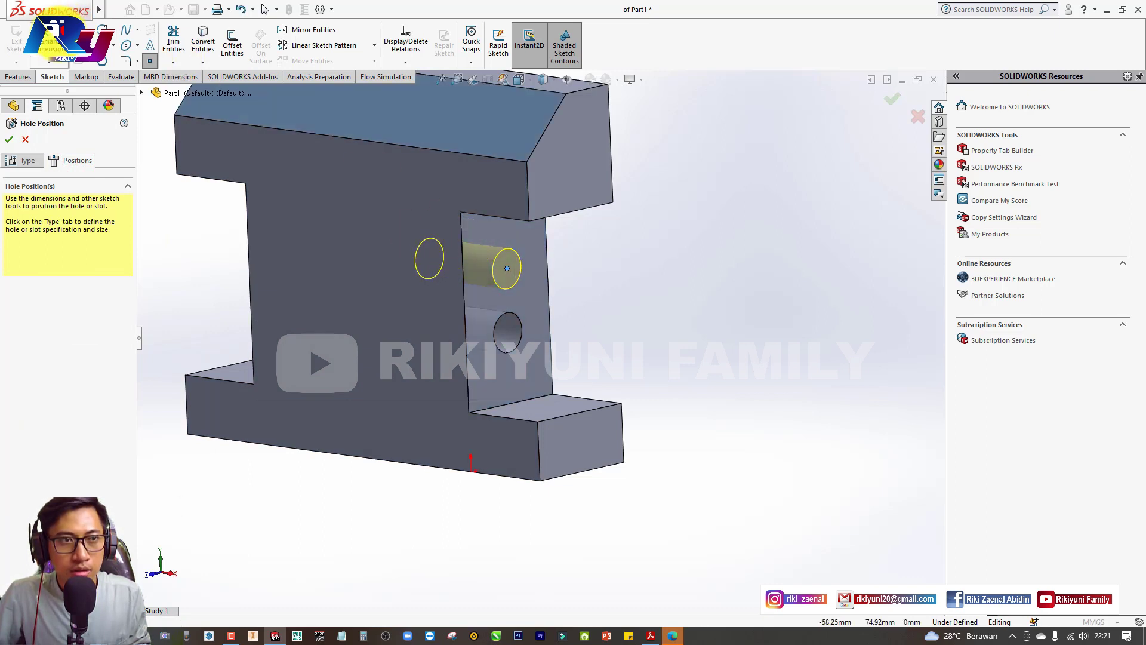
{"action": "key", "text": "alt+Tab"}
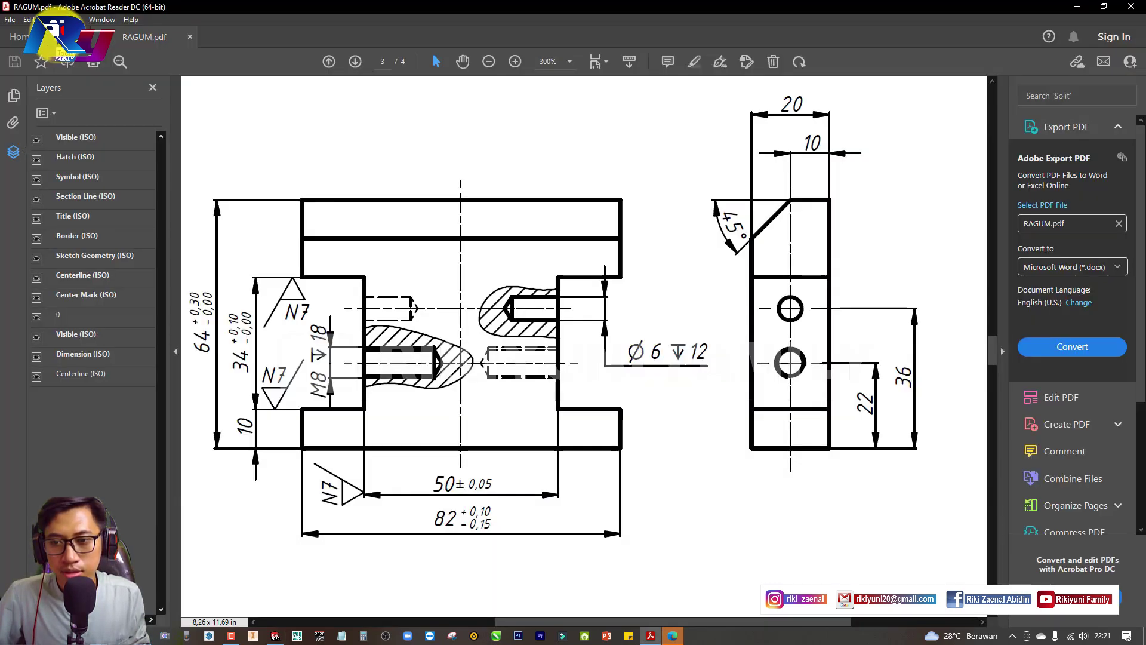
{"action": "key", "text": "alt+Tab"}
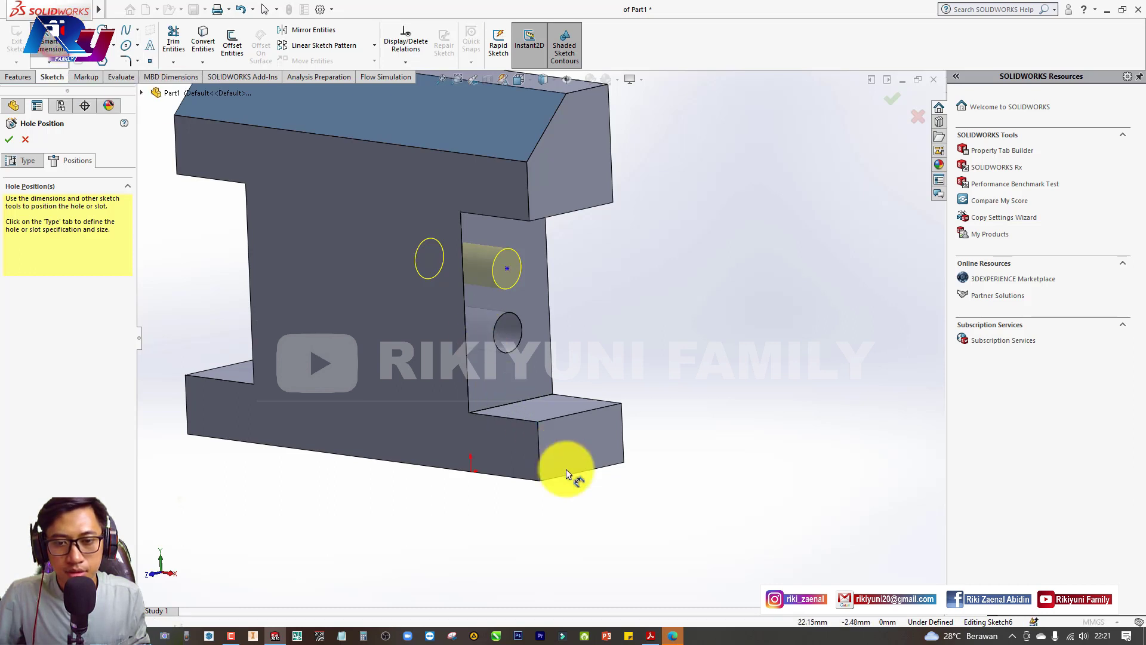
- Dimension the second hole 36 mm above the bottom edge and 10 mm from the side edge
{"action": "left_click", "coordinate": [569, 476]}
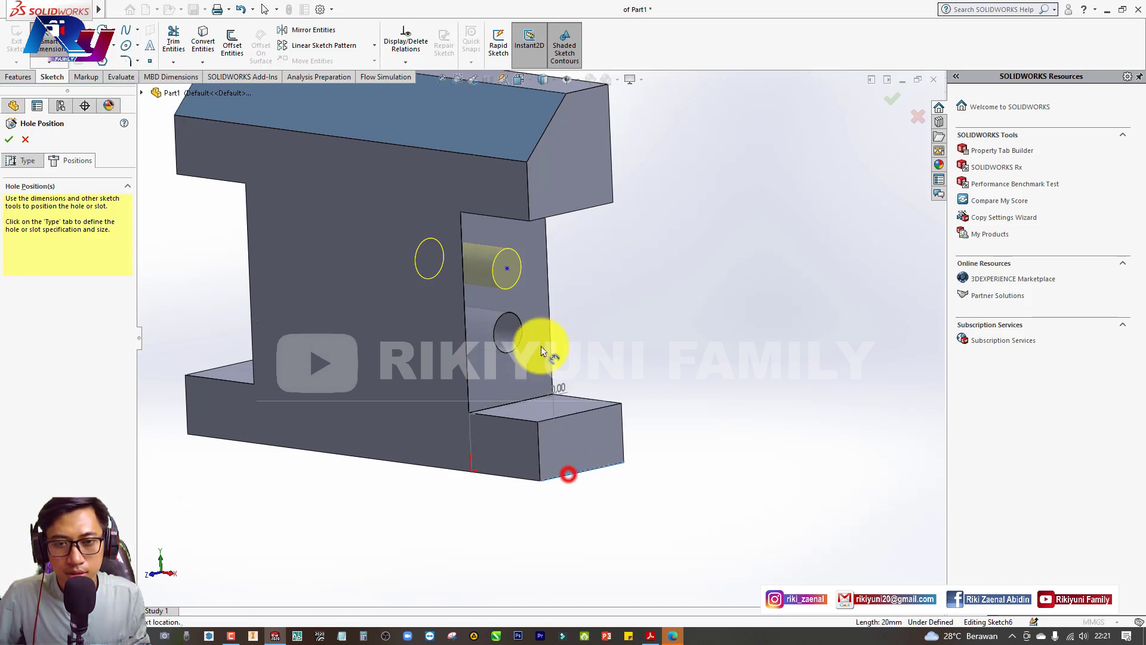
{"action": "left_click", "coordinate": [508, 272]}
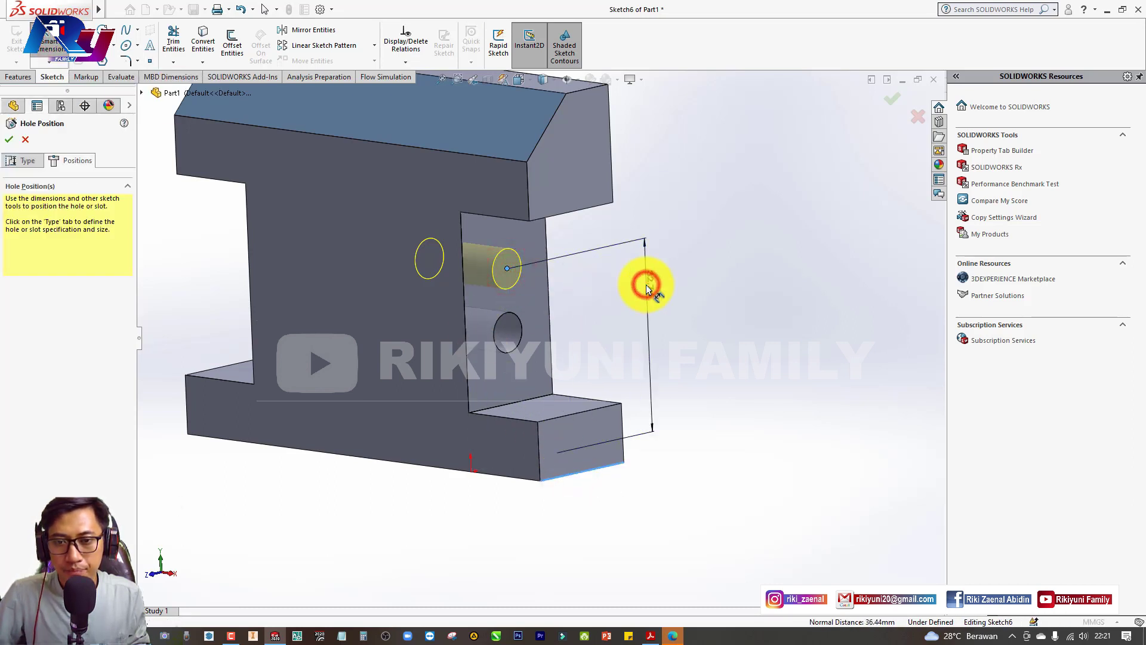
{"action": "left_click", "coordinate": [647, 288]}
{"action": "type", "text": "36"}
{"action": "key", "text": "Return"}
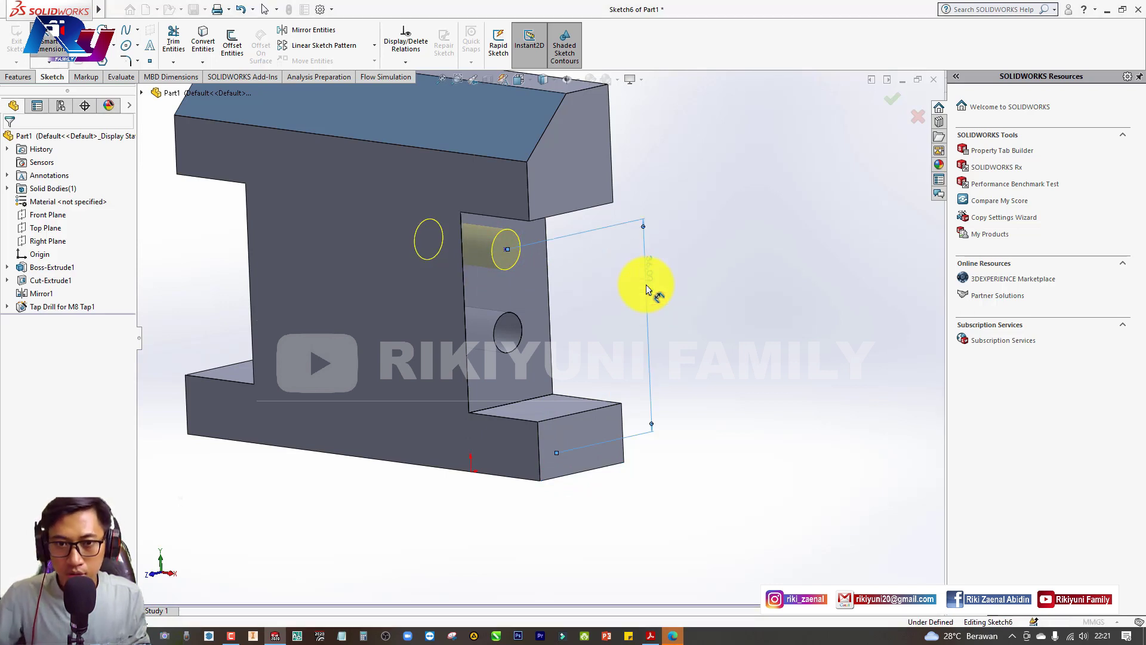
{"action": "left_click", "coordinate": [548, 270]}
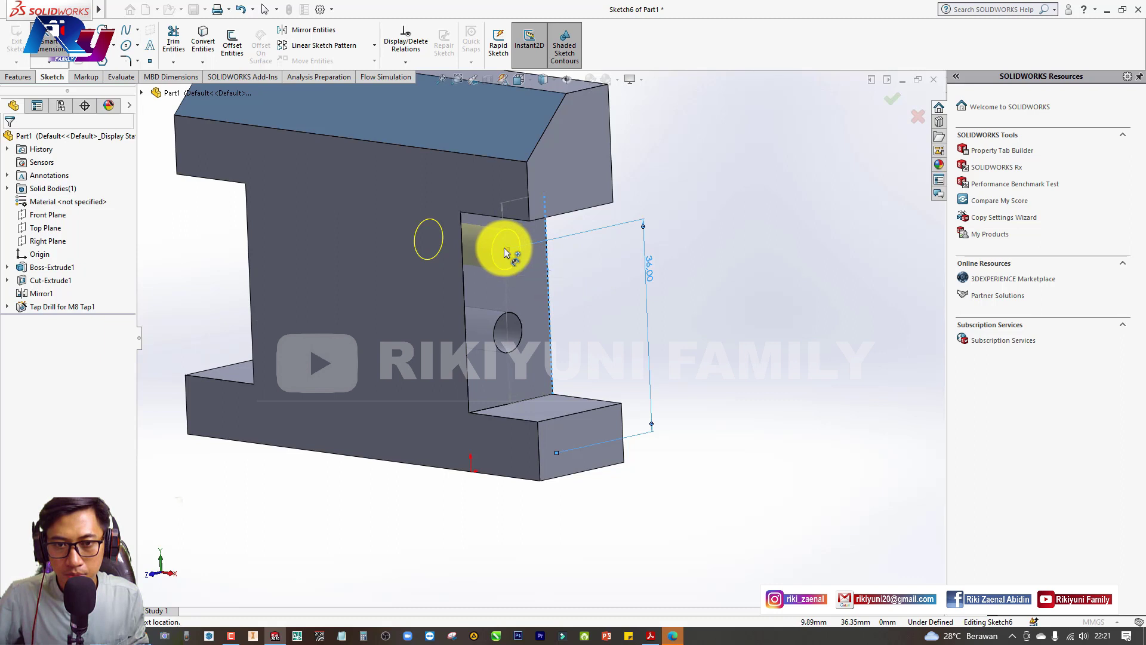
{"action": "left_click", "coordinate": [506, 249]}
{"action": "type", "text": "10"}
{"action": "key", "text": "Return"}
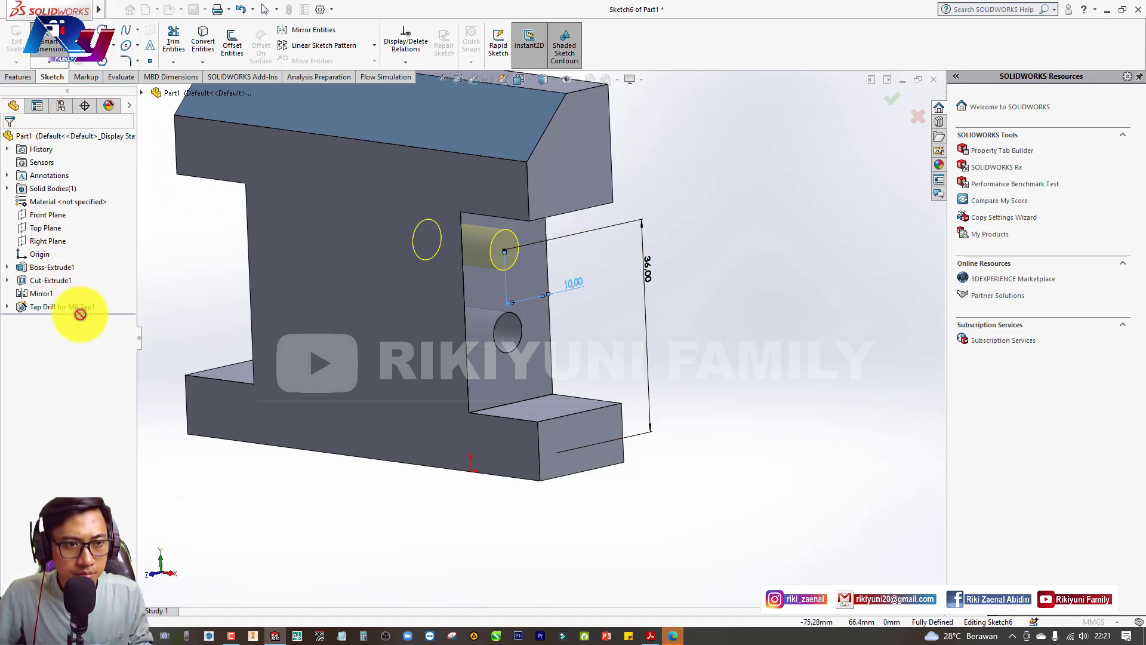
{"action": "left_click", "coordinate": [20, 78]}
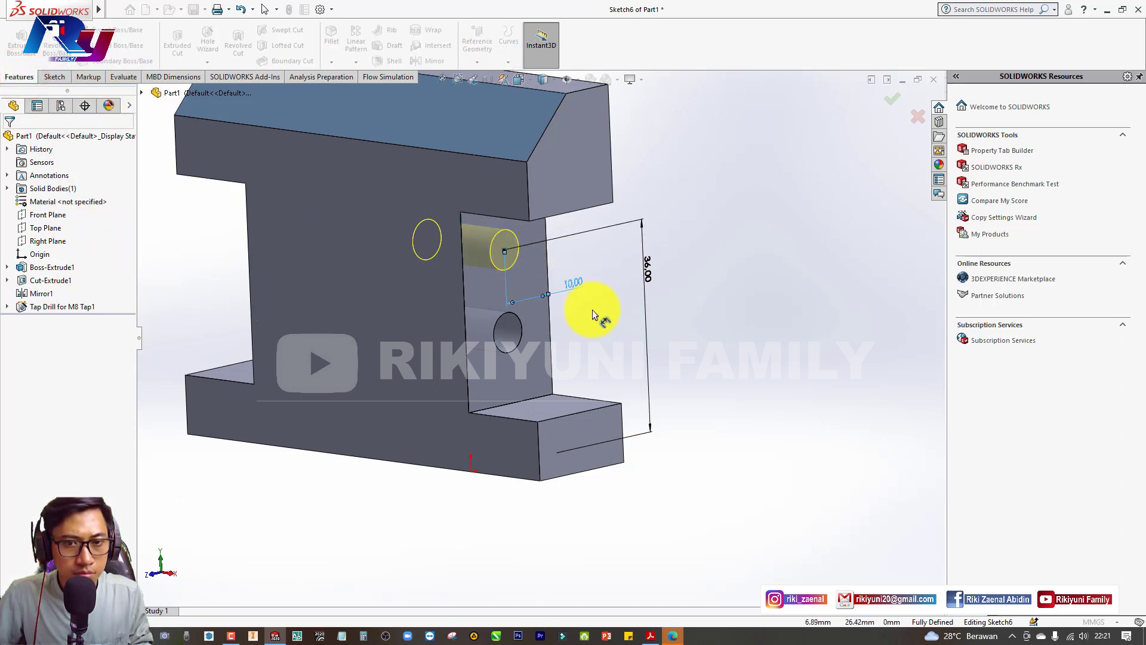
{"action": "left_click", "coordinate": [697, 240]}
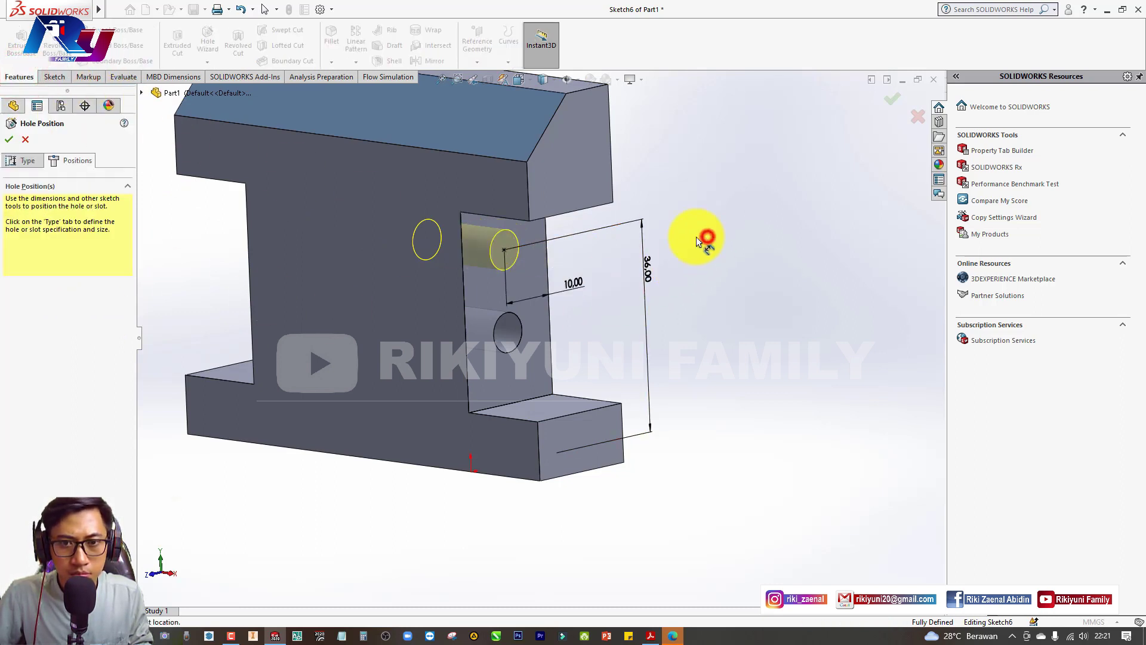
- Change the hole type to Drill sizes after checking the drawing's Ø6 callout
{"action": "left_click", "coordinate": [22, 160]}
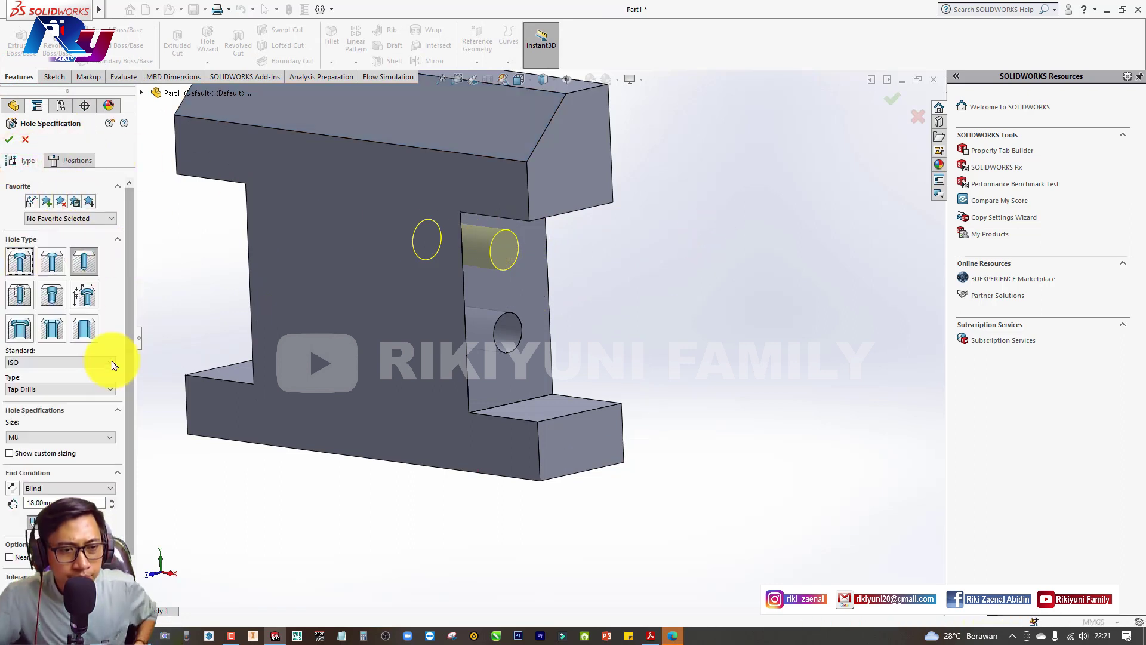
{"action": "key", "text": "alt+Tab"}
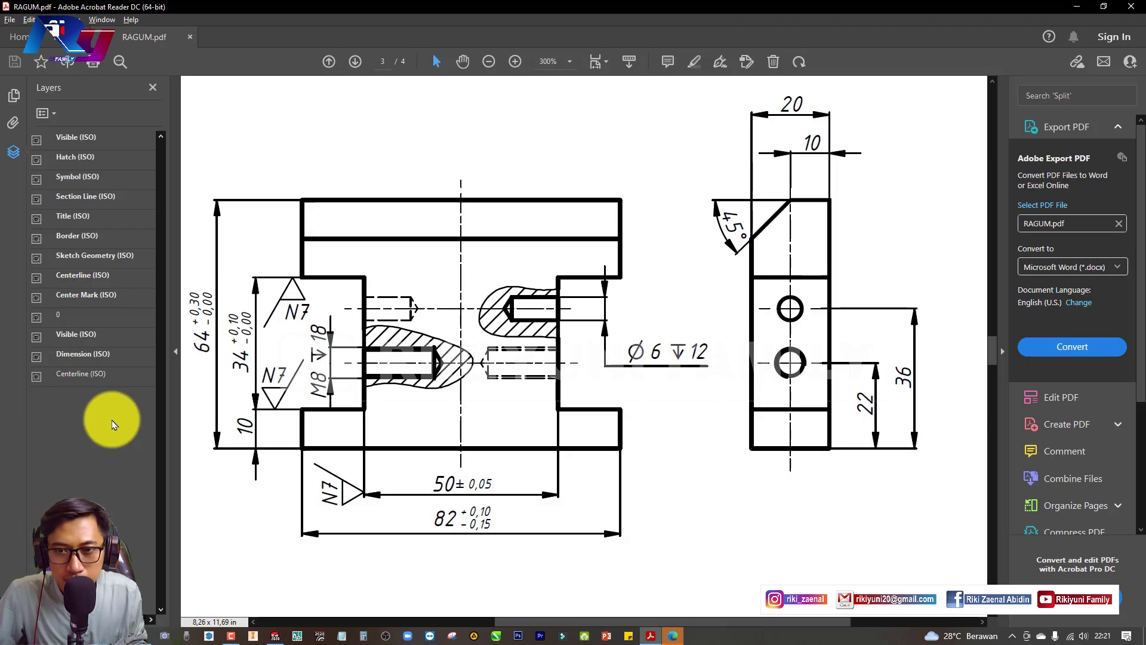
{"action": "key", "text": "alt+Tab"}
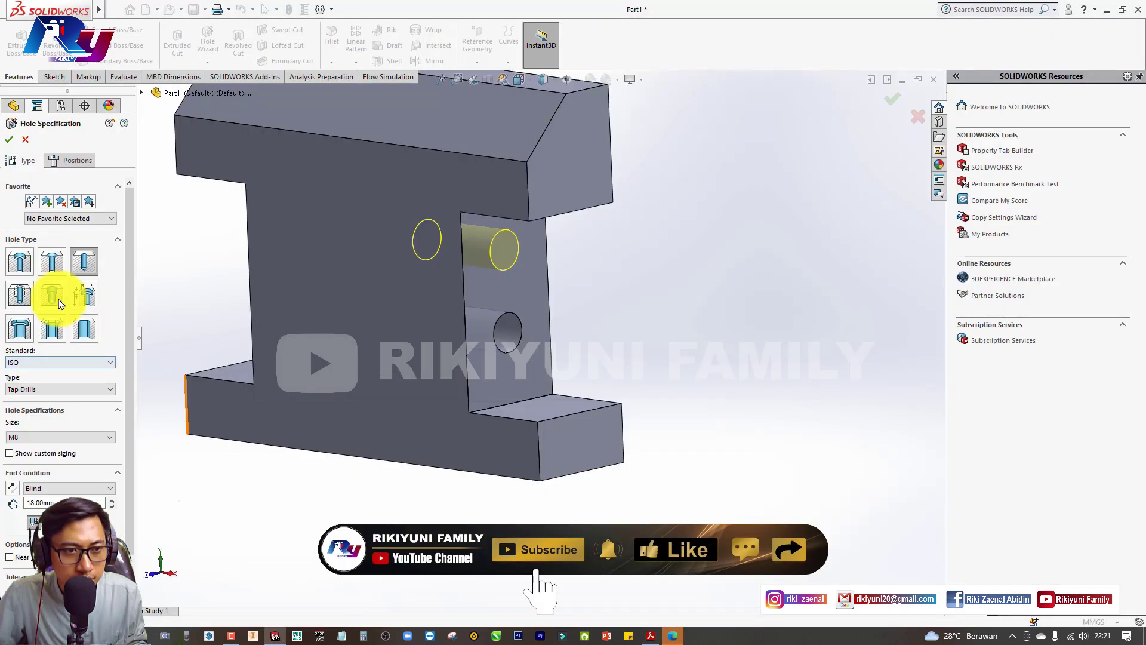
{"action": "left_click", "coordinate": [74, 391]}
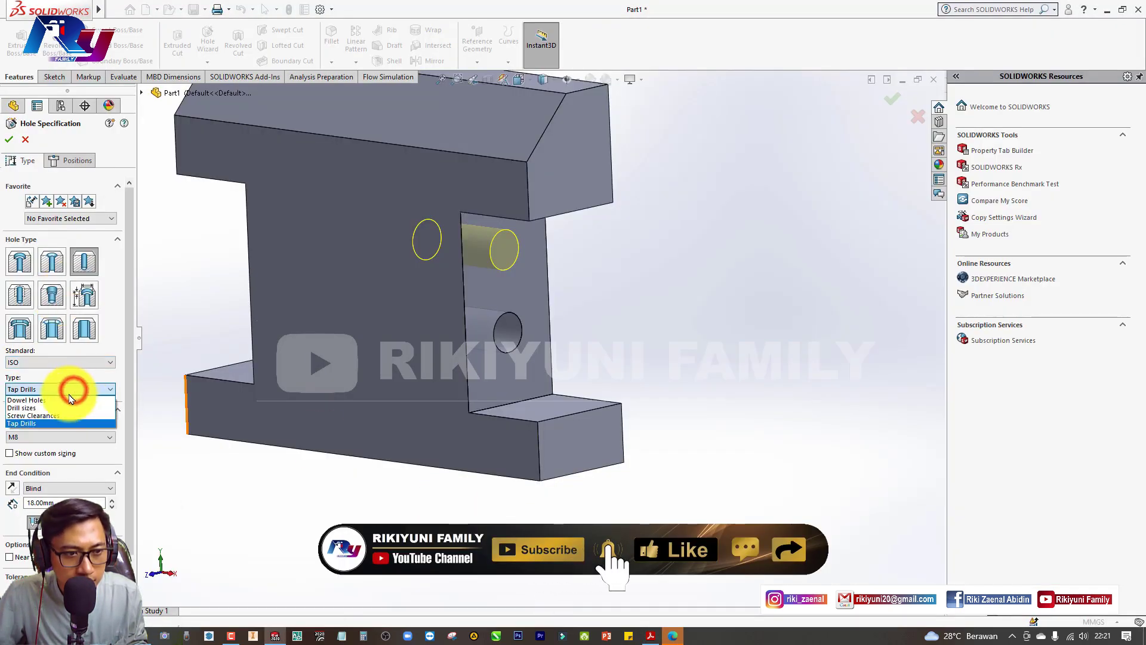
{"action": "left_click", "coordinate": [62, 408]}
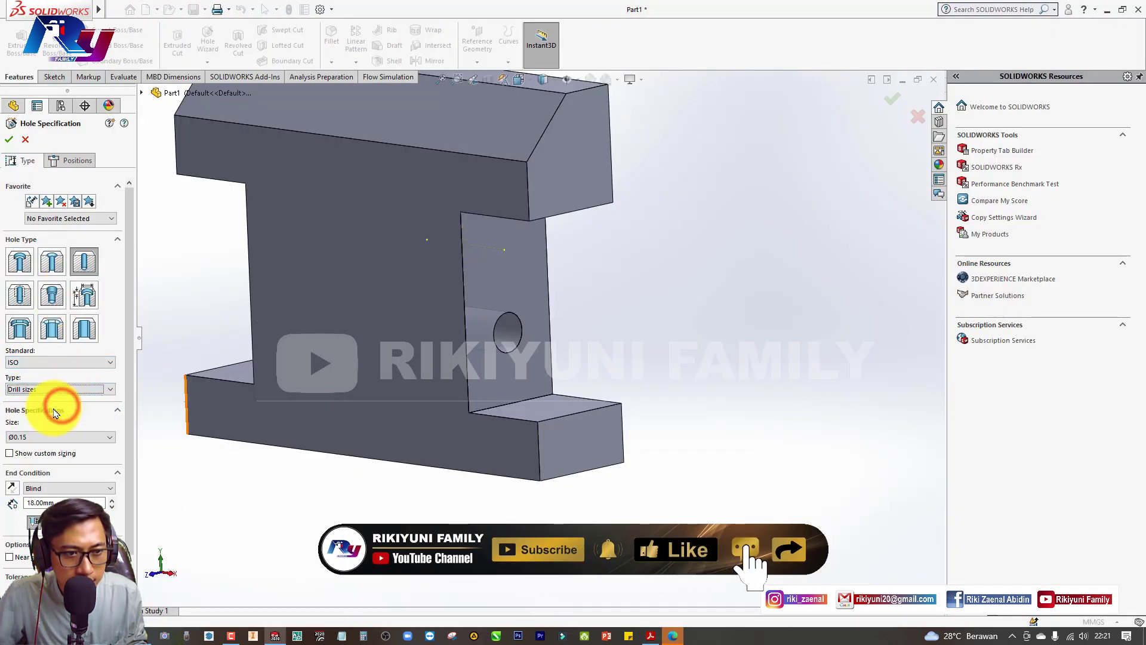
{"action": "left_click", "coordinate": [37, 436]}
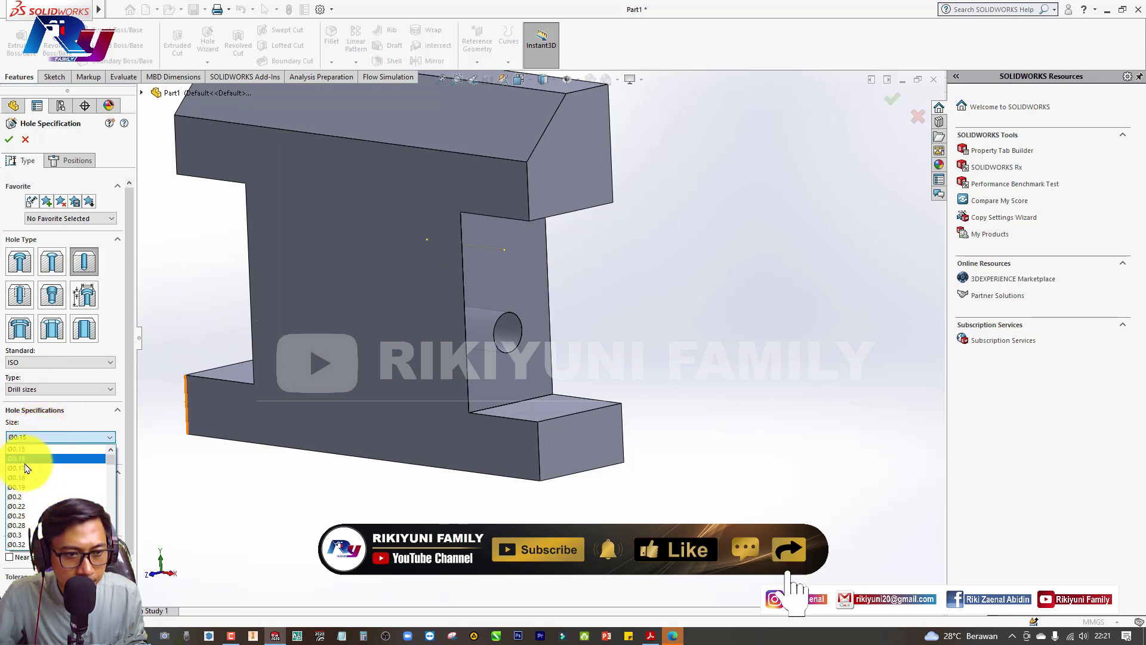
{"action": "scroll", "coordinate": [45, 508], "scroll_direction": "down", "scroll_amount": 1}
{"action": "scroll", "coordinate": [45, 514], "scroll_direction": "down", "scroll_amount": 2}
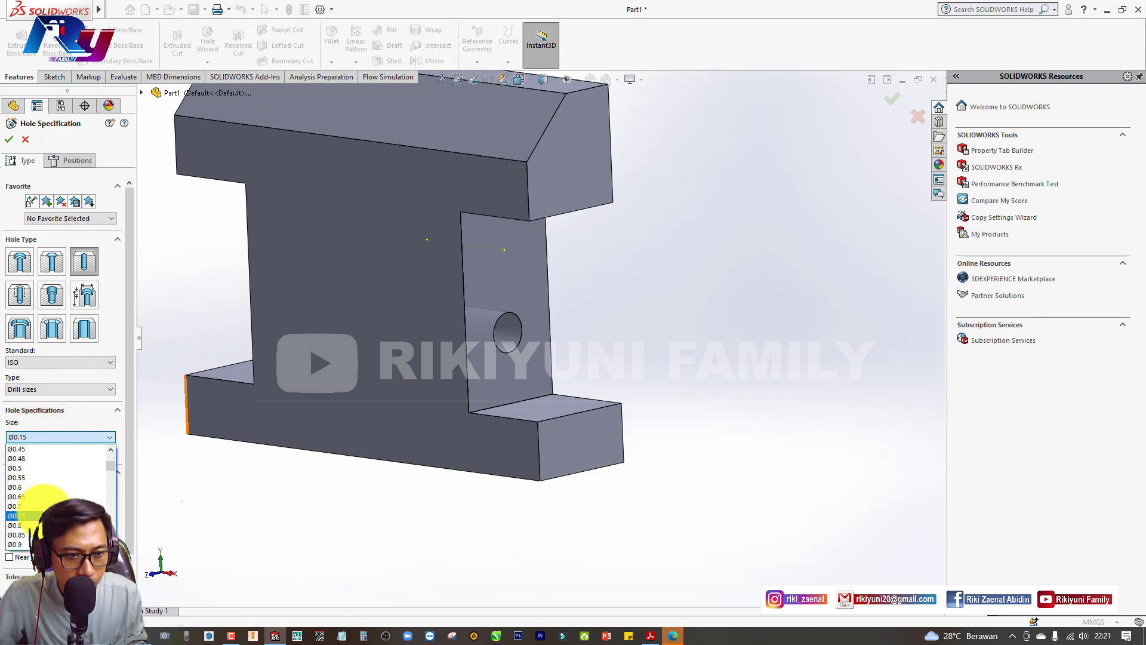
{"action": "left_click", "coordinate": [46, 487]}
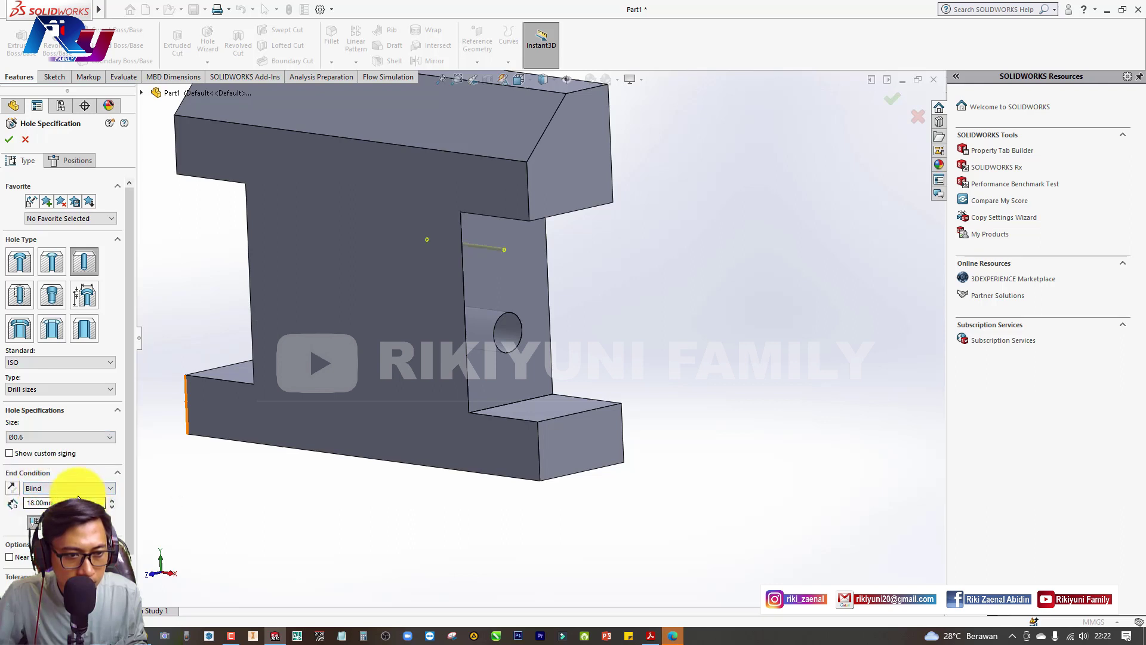
- Set the blind depth to 12 mm, per the RAGUM drawing
{"action": "double_click", "coordinate": [65, 502]}
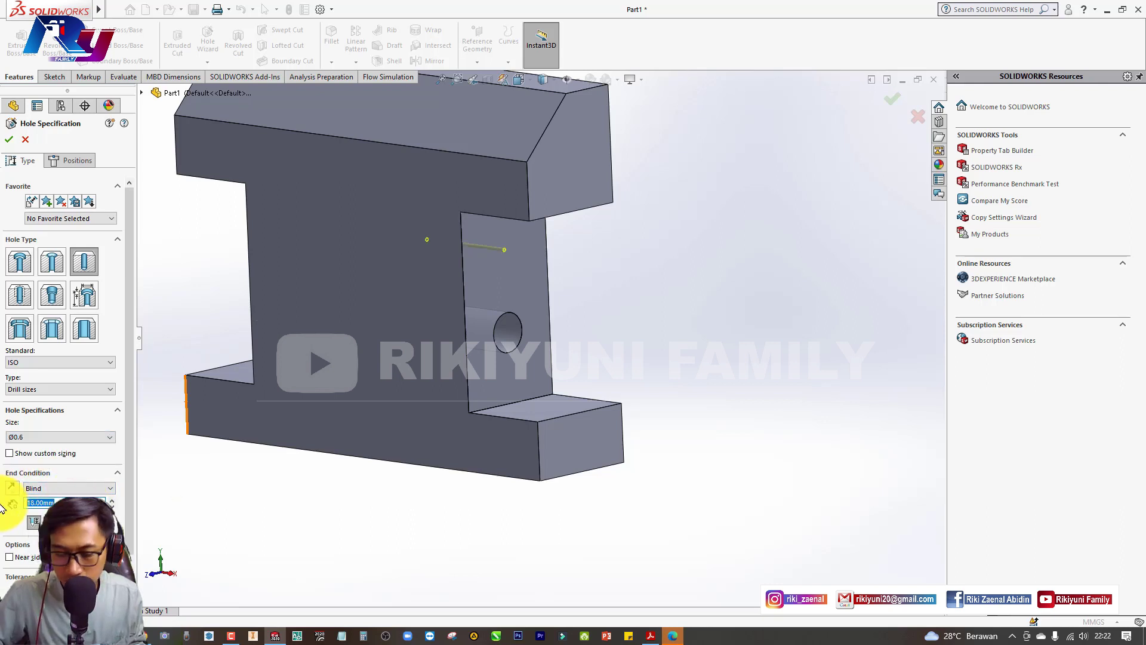
{"action": "key", "text": "alt+Tab"}
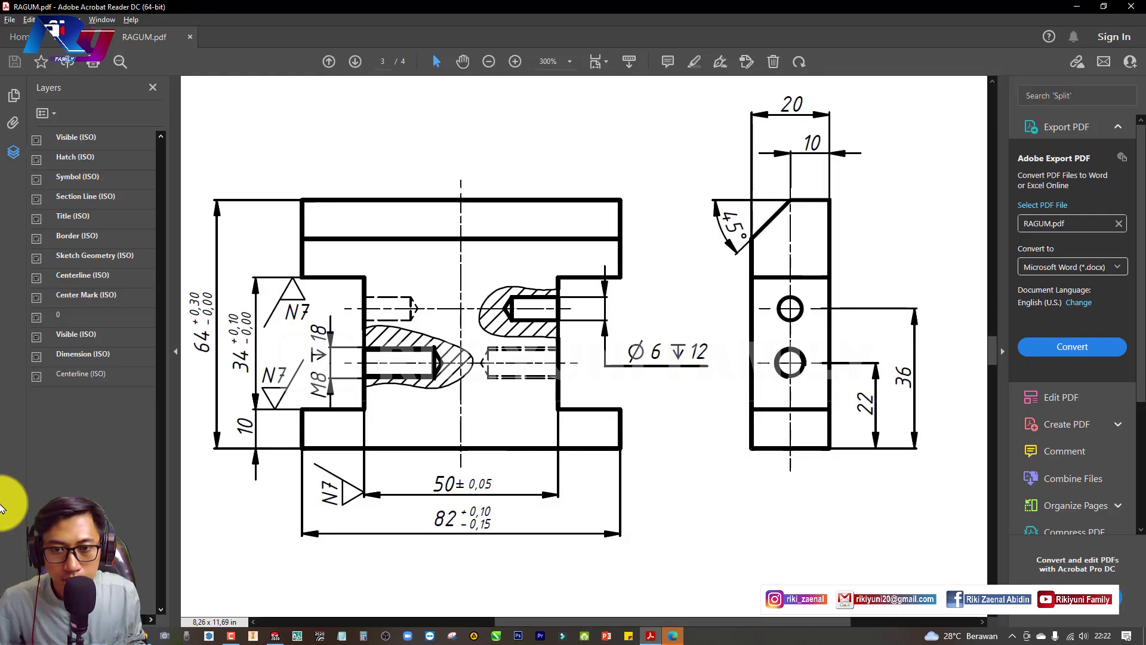
{"action": "key", "text": "alt+Tab"}
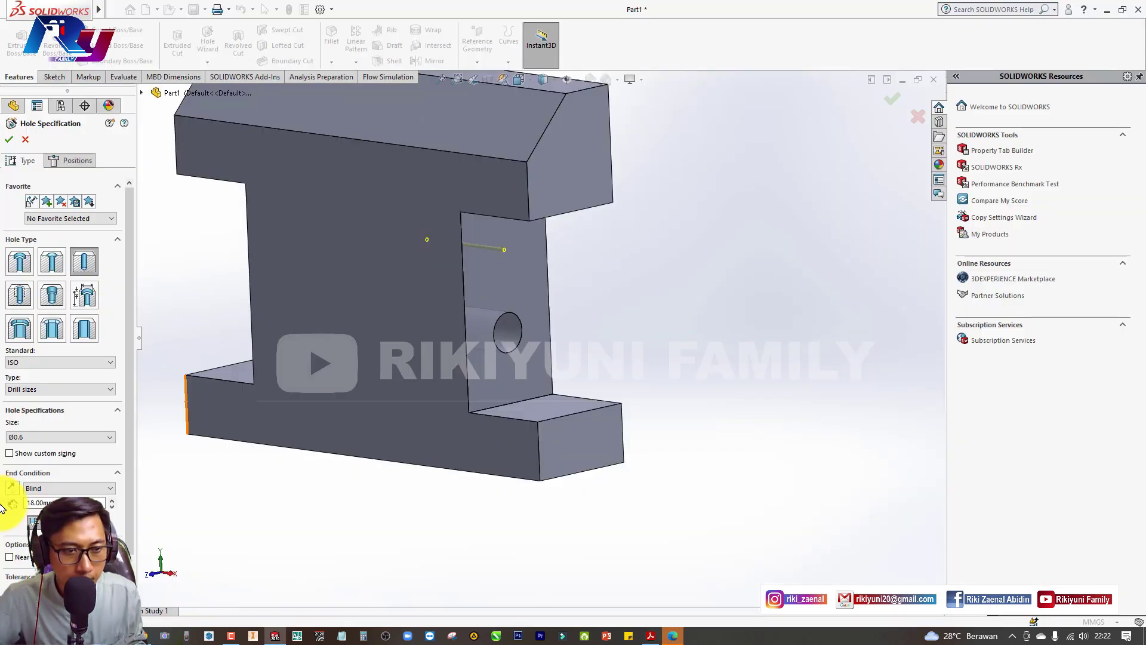
{"action": "type", "text": "12"}
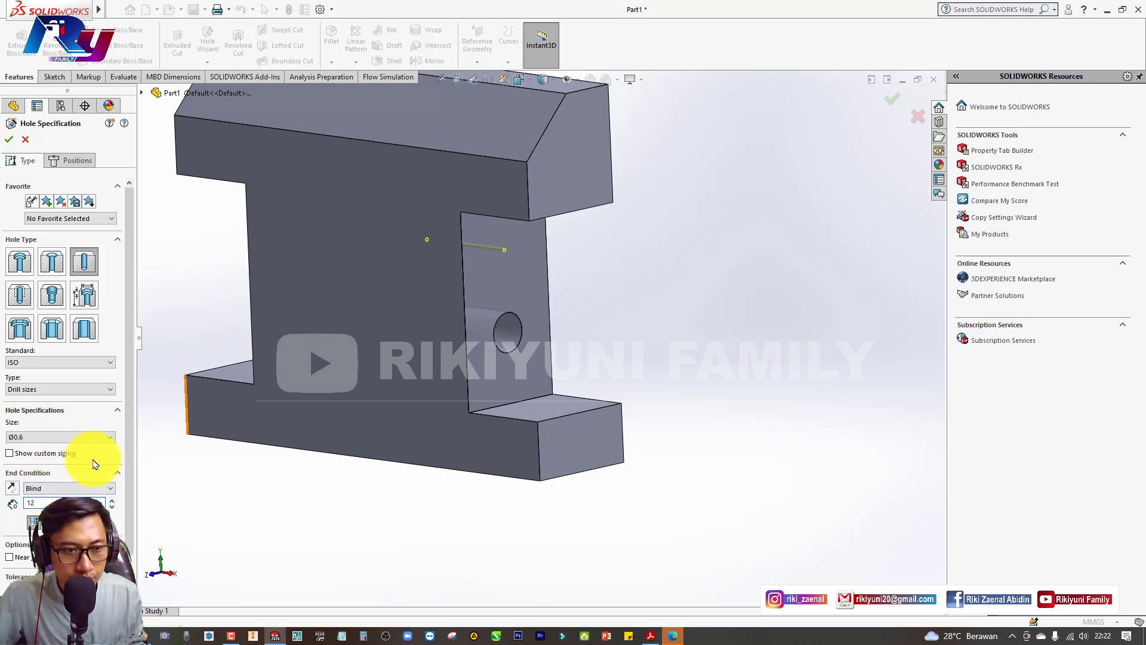
- Correct the hole size to Ø6.0 and create the Ø6.0 Diameter Hole1 feature
{"action": "left_click", "coordinate": [93, 437]}
{"action": "scroll", "coordinate": [77, 477], "scroll_direction": "down", "scroll_amount": 7}
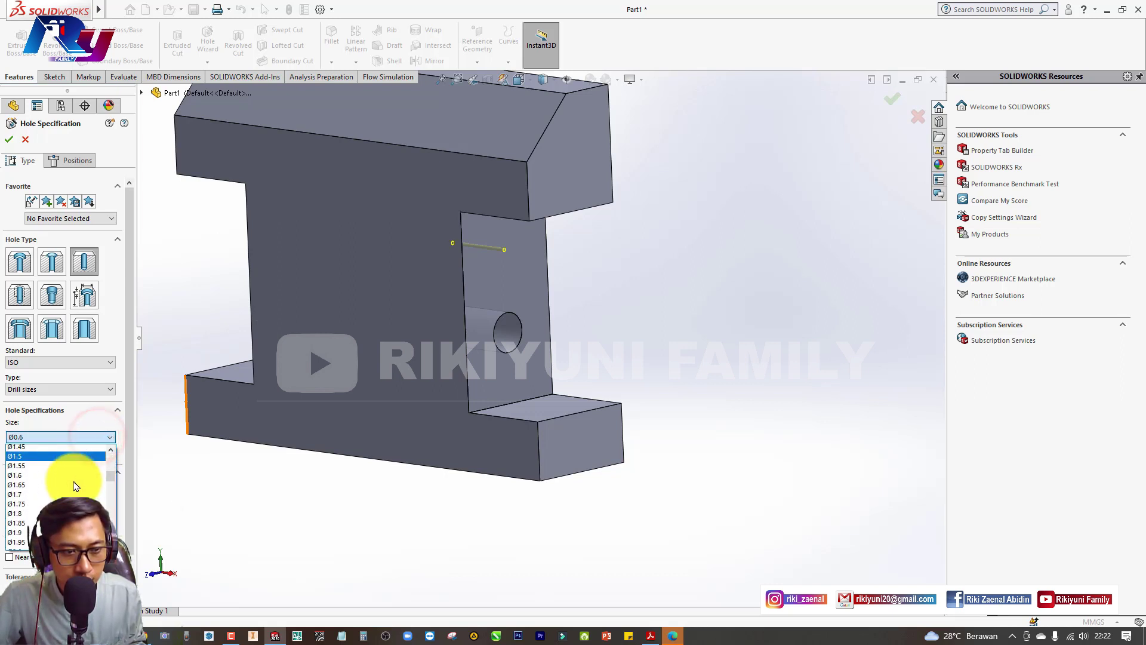
{"action": "scroll", "coordinate": [81, 486], "scroll_direction": "down", "scroll_amount": 5}
{"action": "scroll", "coordinate": [81, 490], "scroll_direction": "down", "scroll_amount": 5}
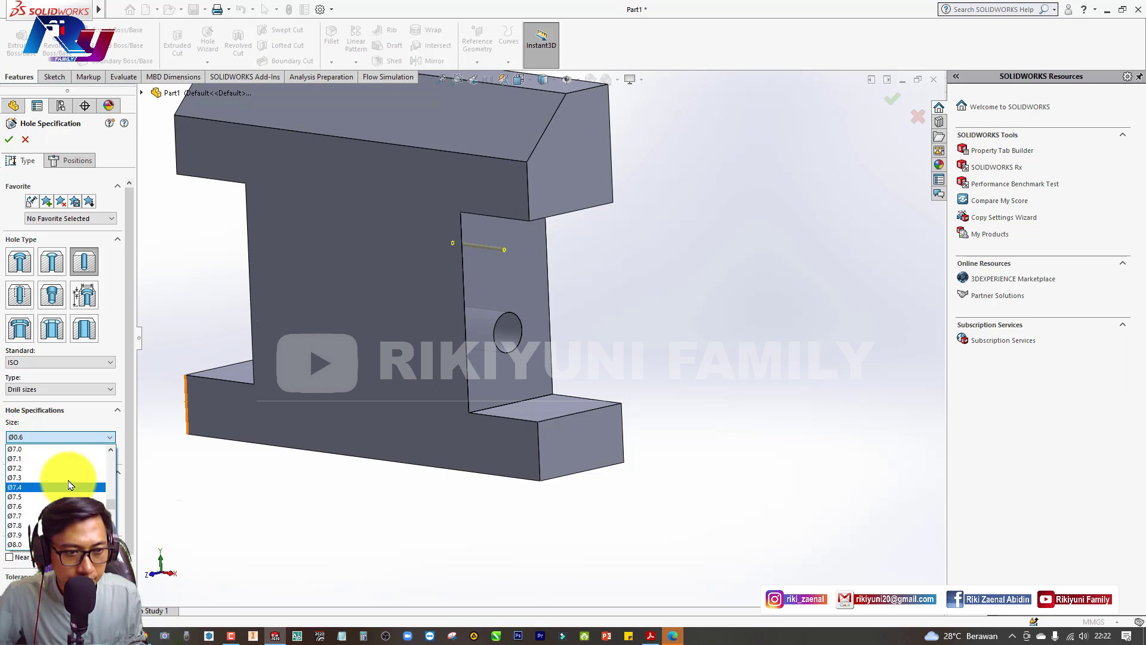
{"action": "scroll", "coordinate": [68, 481], "scroll_direction": "up", "scroll_amount": 2}
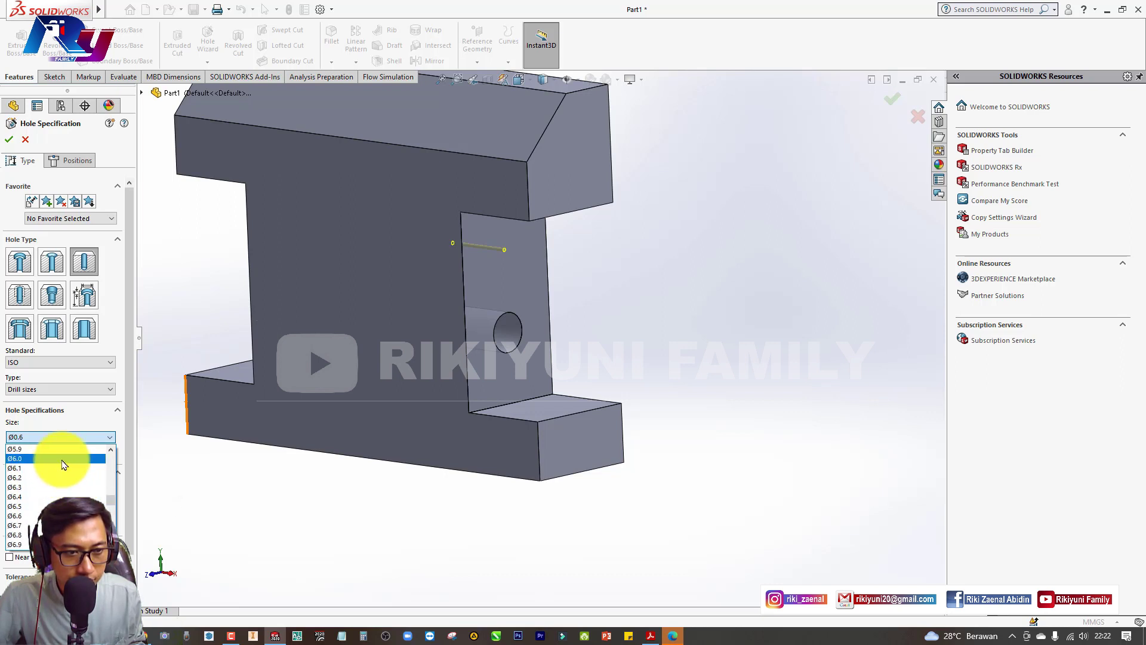
{"action": "left_click", "coordinate": [62, 463]}
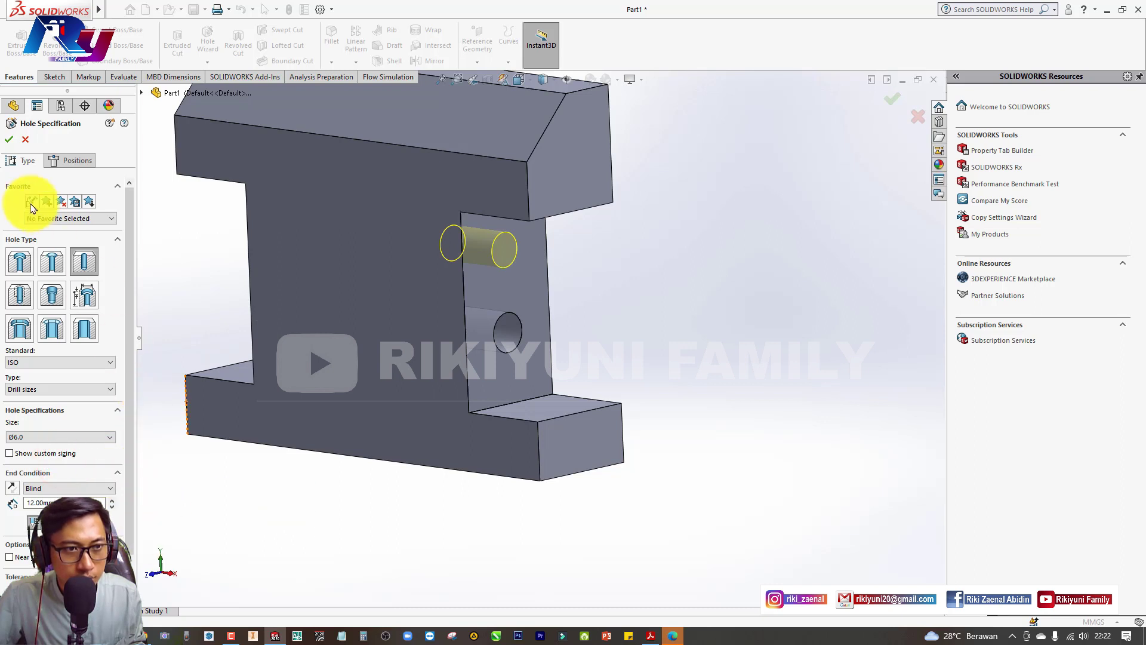
{"action": "left_click", "coordinate": [10, 139]}
- Start a mirror feature with the Right Plane as the mirror plane
{"action": "middle_click_drag", "start_coordinate": [734, 317], "coordinate": [514, 332]}
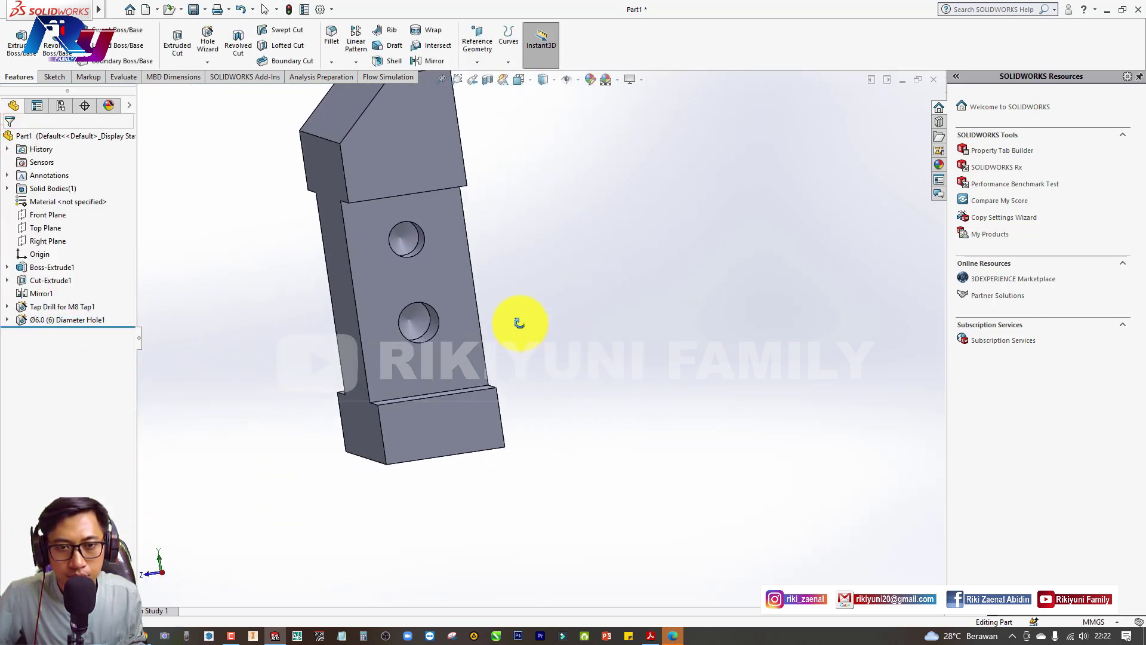
{"action": "middle_click_drag", "start_coordinate": [514, 332], "coordinate": [593, 337]}
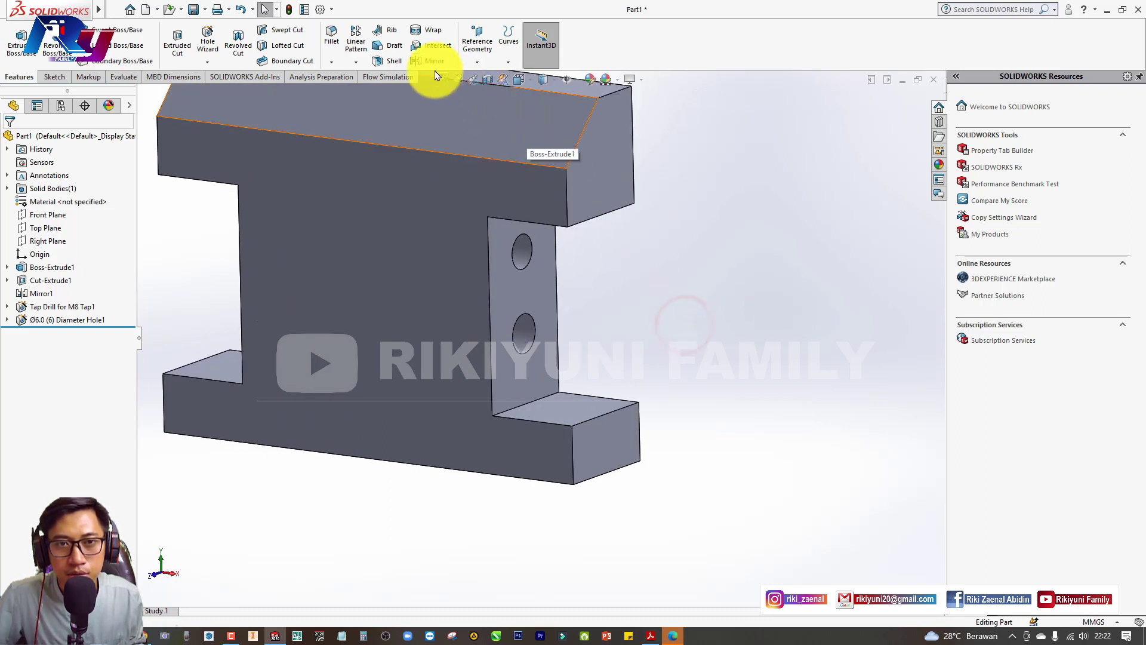
{"action": "left_click", "coordinate": [424, 60]}
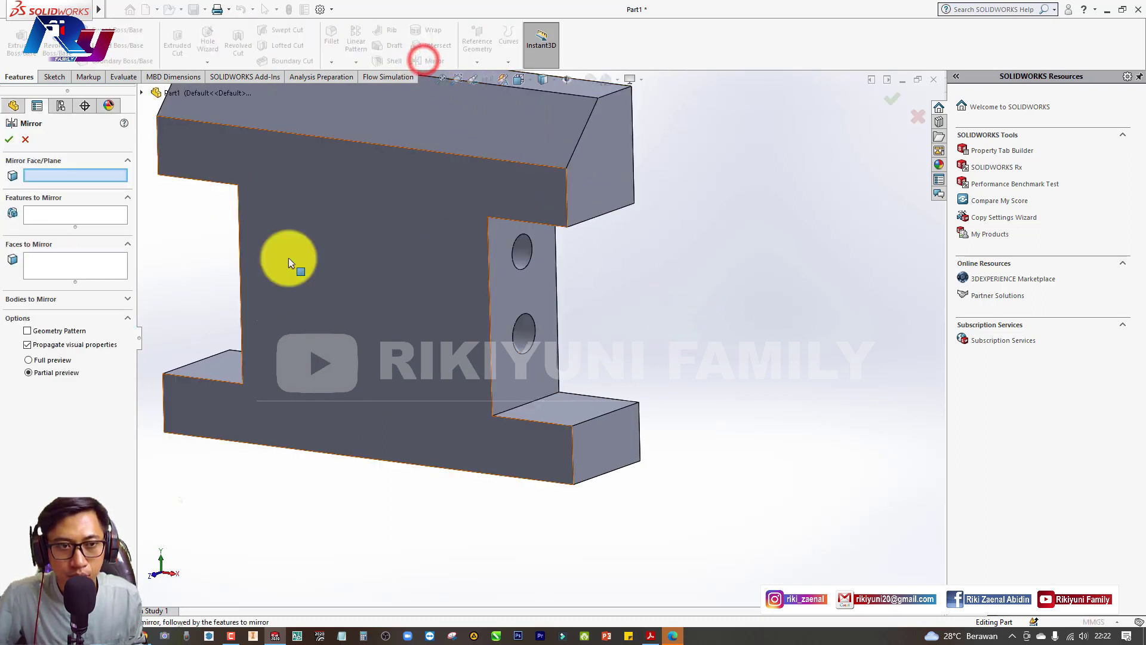
{"action": "left_click", "coordinate": [144, 94]}
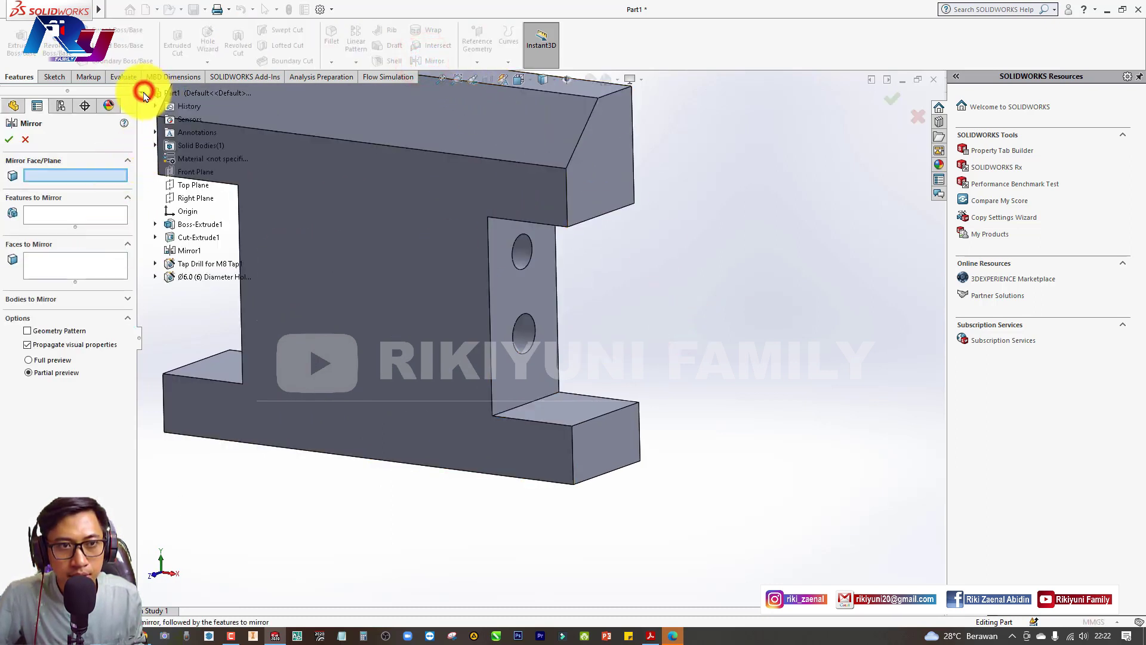
{"action": "left_click", "coordinate": [193, 200]}
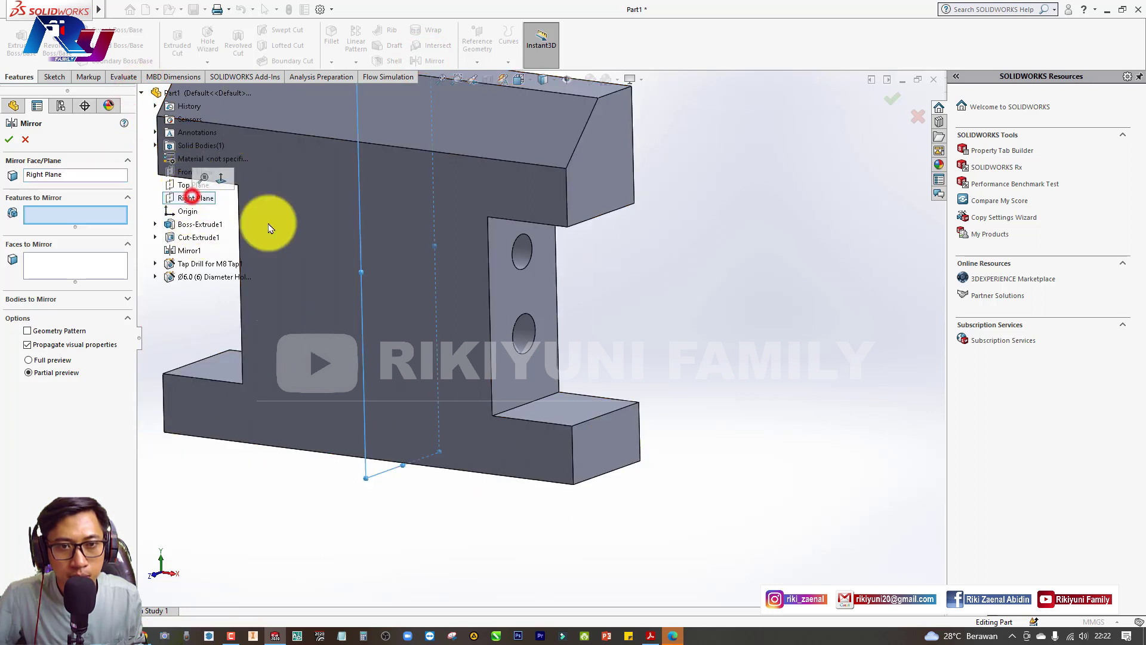
- Mirror the M8 tap drill and Ø6.0 hole features, creating Mirror2
{"action": "left_click", "coordinate": [522, 332]}
{"action": "left_click", "coordinate": [528, 256]}
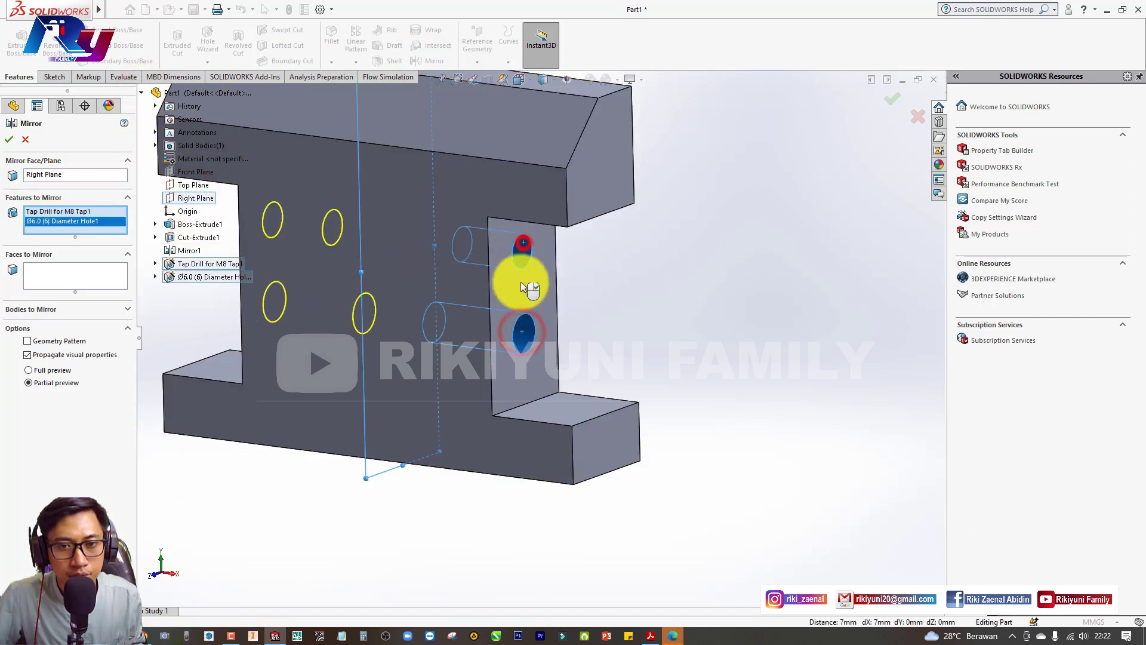
{"action": "middle_click_drag", "start_coordinate": [492, 325], "coordinate": [606, 338]}
{"action": "left_click", "coordinate": [9, 139]}
{"action": "scroll", "coordinate": [597, 347], "scroll_direction": "up", "scroll_amount": 2}
{"action": "mouse_move", "coordinate": [597, 358]}
{"action": "middle_mouse_down"}
{"action": "mouse_move", "coordinate": [404, 312]}
{"action": "mouse_move", "coordinate": [338, 318]}
{"action": "middle_mouse_up"}
{"action": "key", "text": "alt+Tab"}
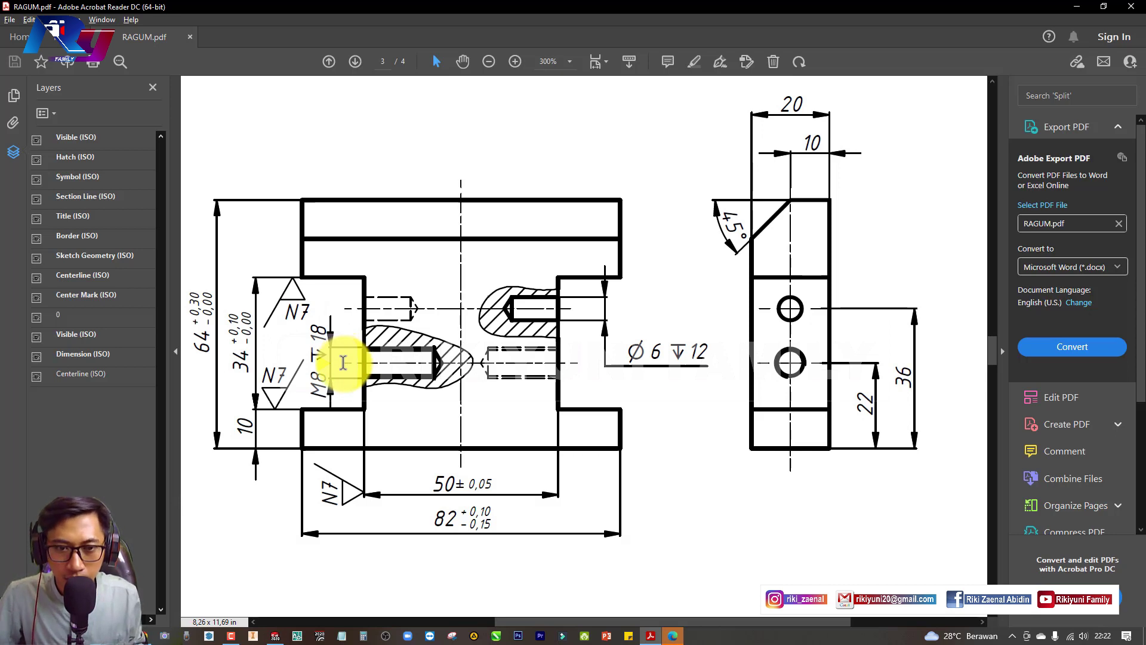
{"action": "scroll", "coordinate": [604, 411], "scroll_direction": "down", "scroll_amount": 1, "text": "ctrl"}
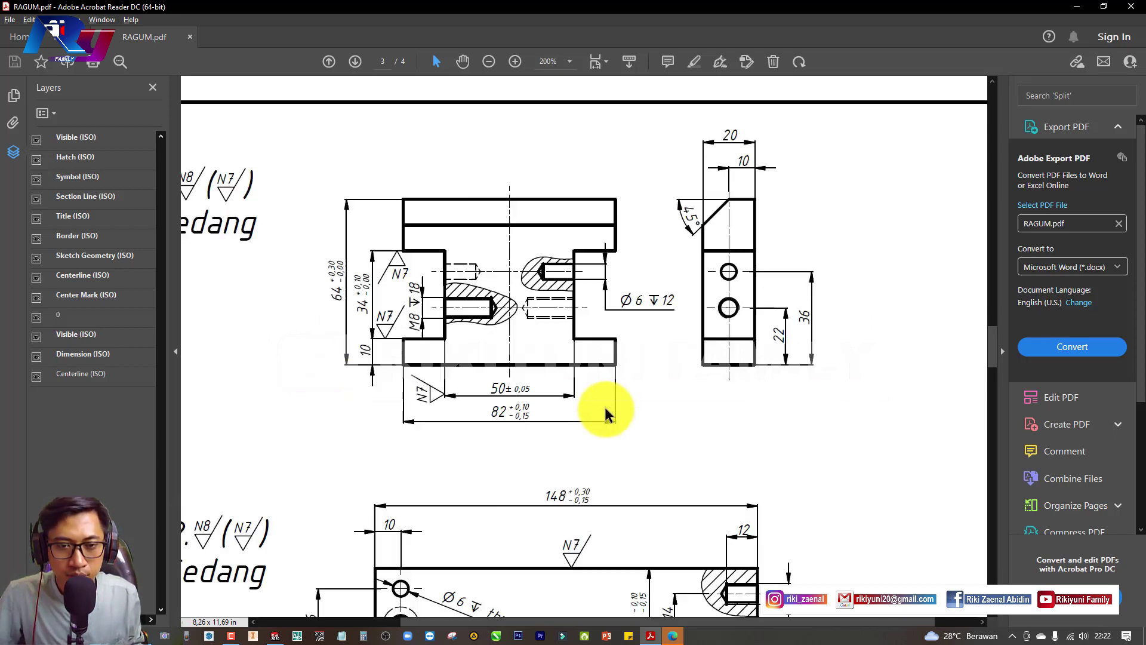
{"action": "scroll", "coordinate": [637, 387], "scroll_direction": "up", "scroll_amount": 10}
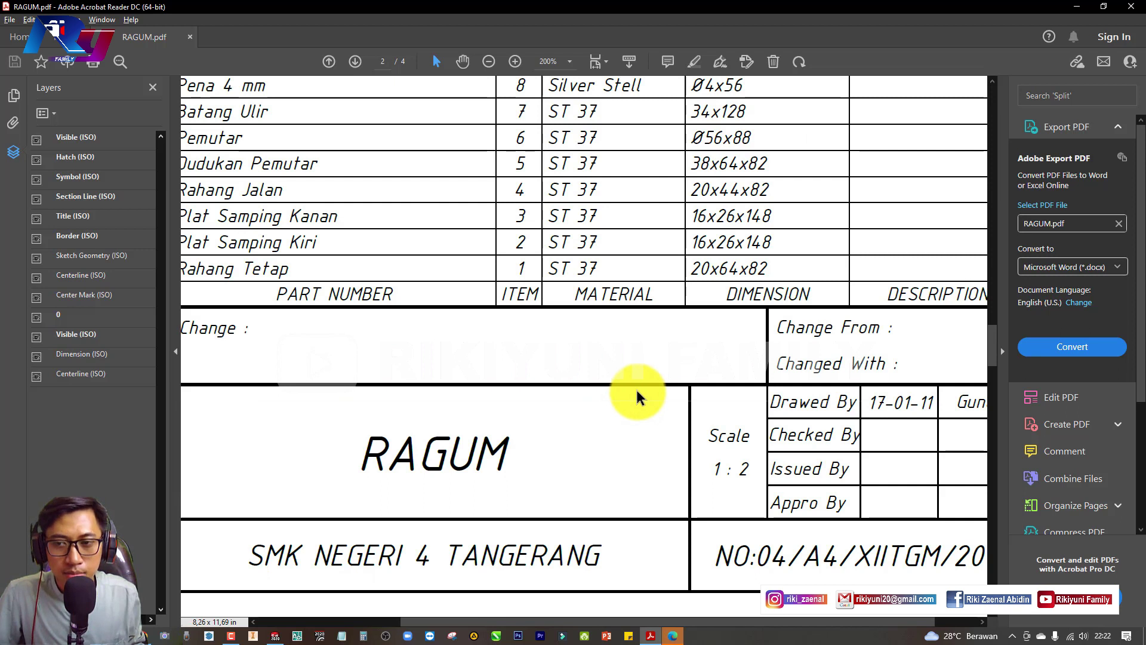
{"action": "scroll", "coordinate": [636, 388], "scroll_direction": "up", "scroll_amount": 1}
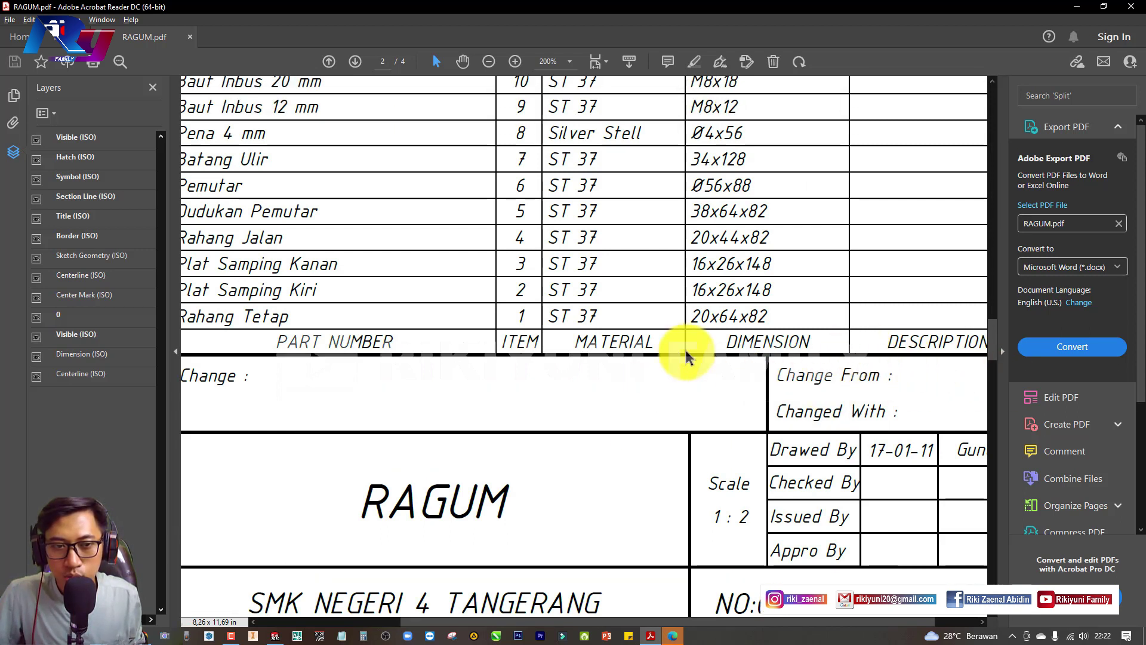
{"action": "scroll", "coordinate": [879, 386], "scroll_direction": "down", "scroll_amount": 1}
{"action": "scroll", "coordinate": [781, 385], "scroll_direction": "down", "scroll_amount": 5}
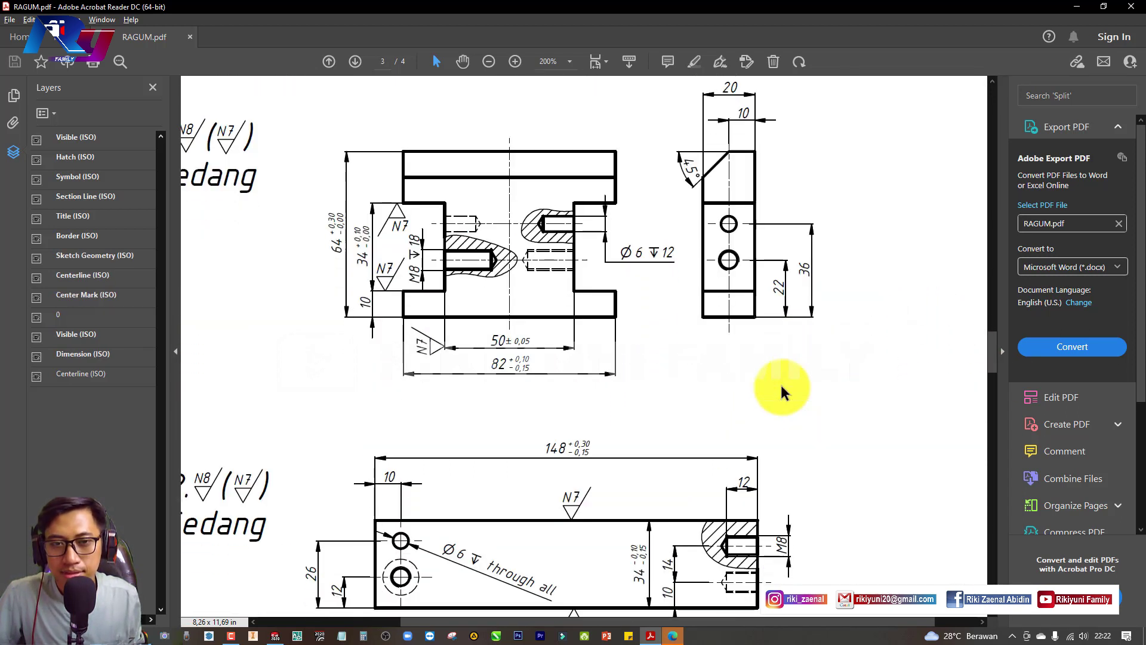
{"action": "key", "text": "alt+Tab"}
{"action": "mouse_move", "coordinate": [606, 323]}
{"action": "middle_mouse_down"}
{"action": "mouse_move", "coordinate": [650, 354]}
{"action": "mouse_move", "coordinate": [468, 379]}
{"action": "mouse_move", "coordinate": [511, 402]}
{"action": "middle_mouse_up"}
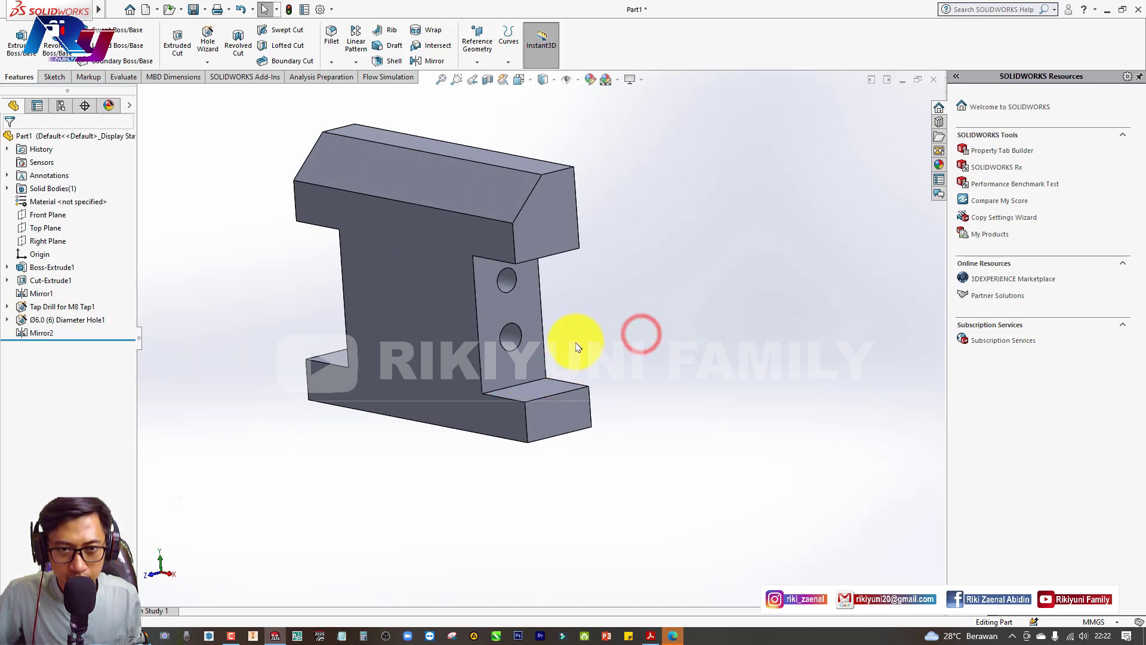
{"action": "middle_click_drag", "start_coordinate": [581, 343], "coordinate": [578, 362]}
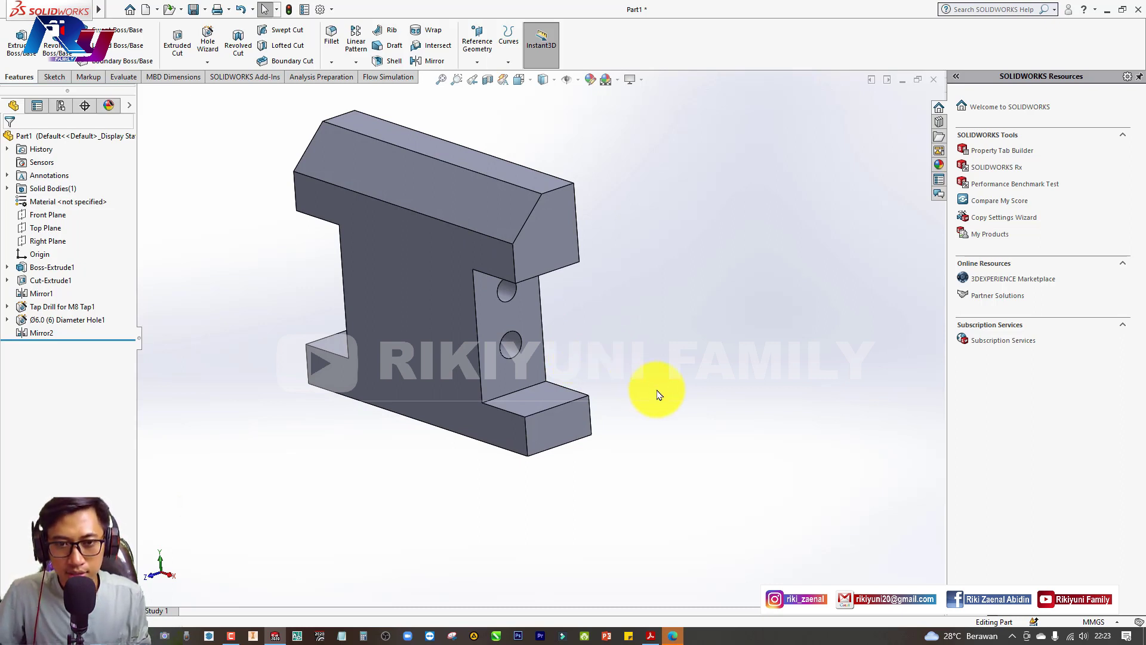
{"action": "middle_click_drag", "start_coordinate": [657, 388], "coordinate": [618, 382]}
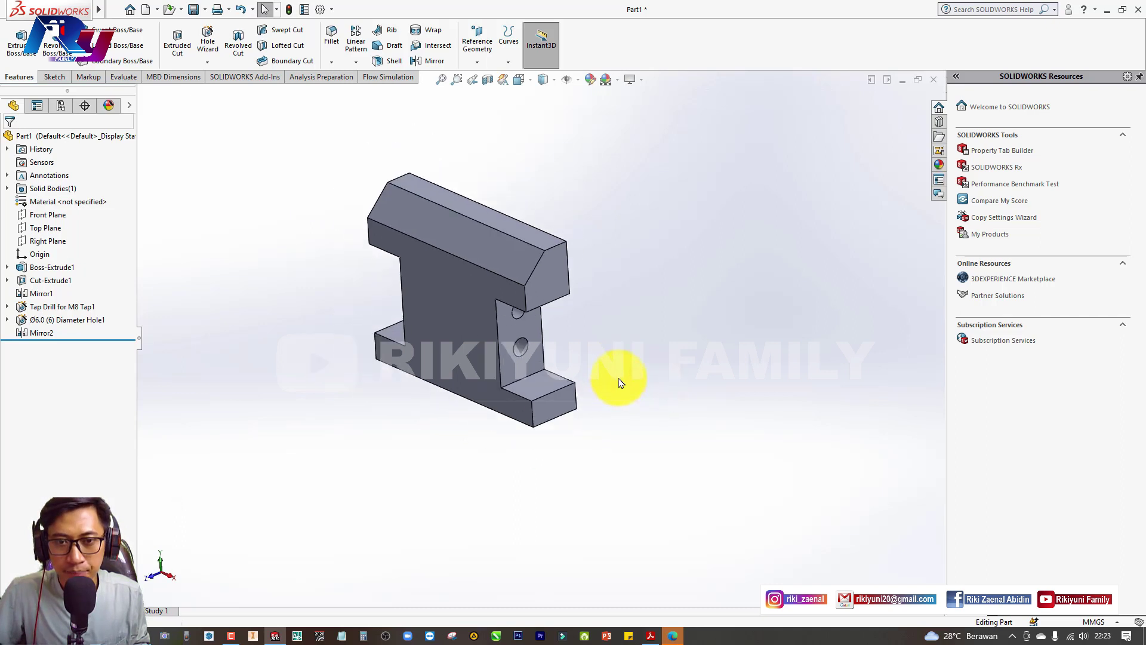
{"action": "scroll", "coordinate": [461, 263], "scroll_direction": "down", "scroll_amount": 2}
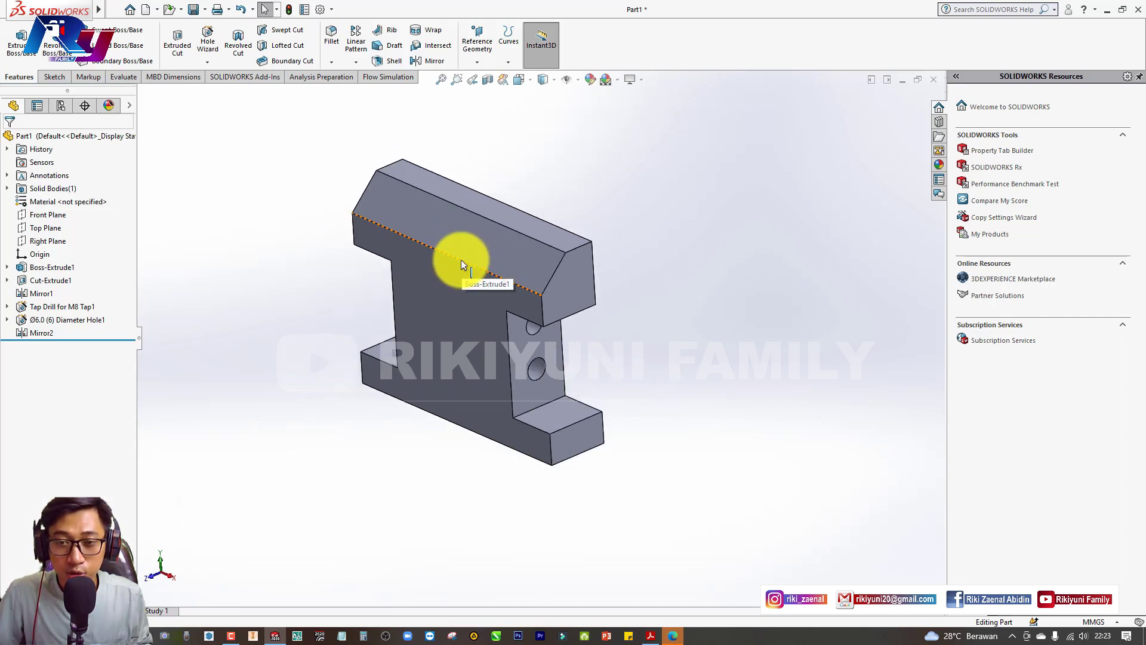